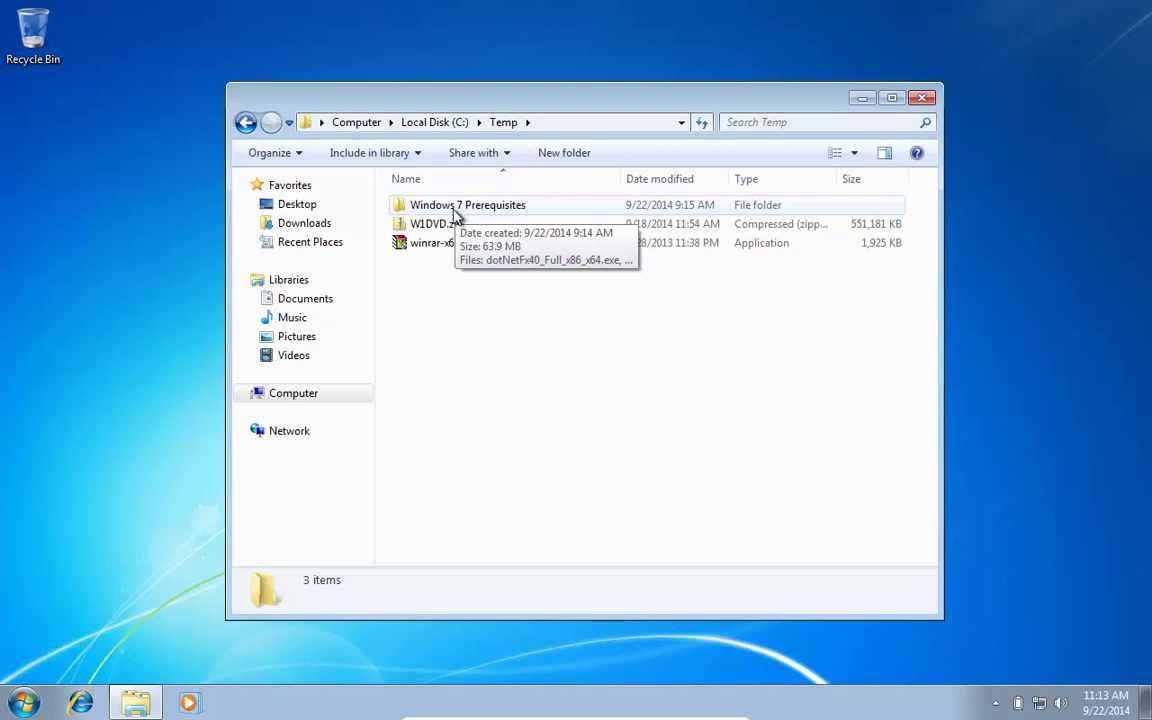
Step: Extract W1DVD.zip into C:\Temp\W1DVD and browse the extracted installation files
right_click(422, 225)
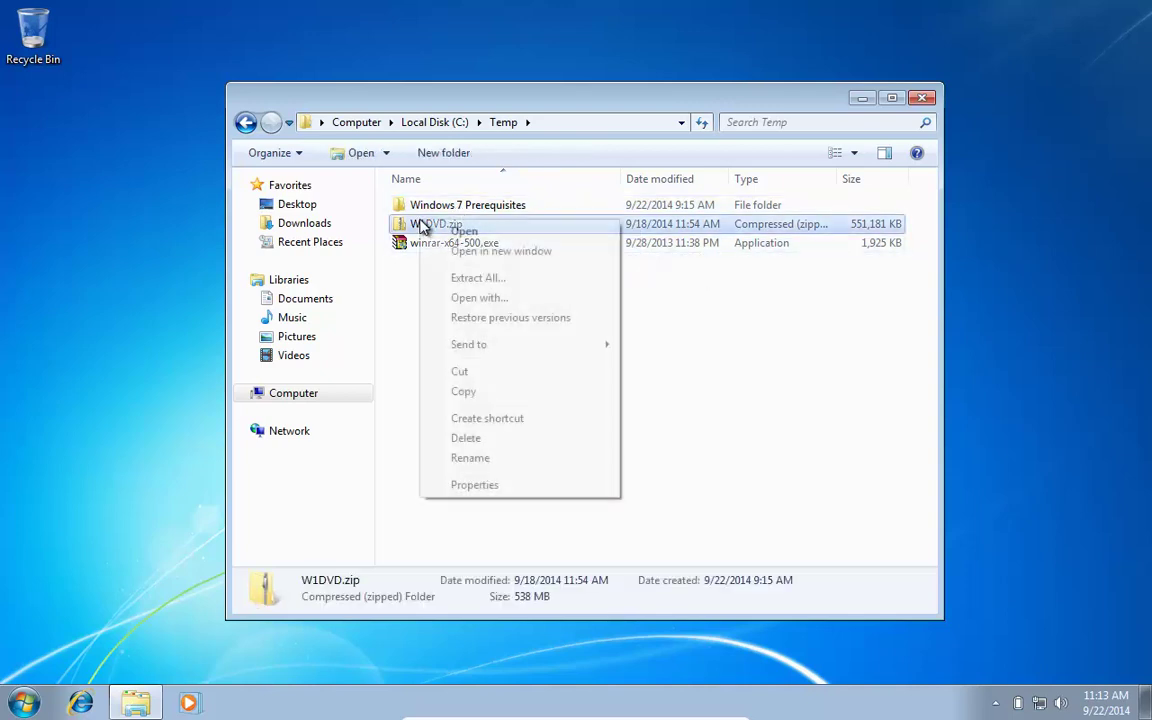
click(476, 278)
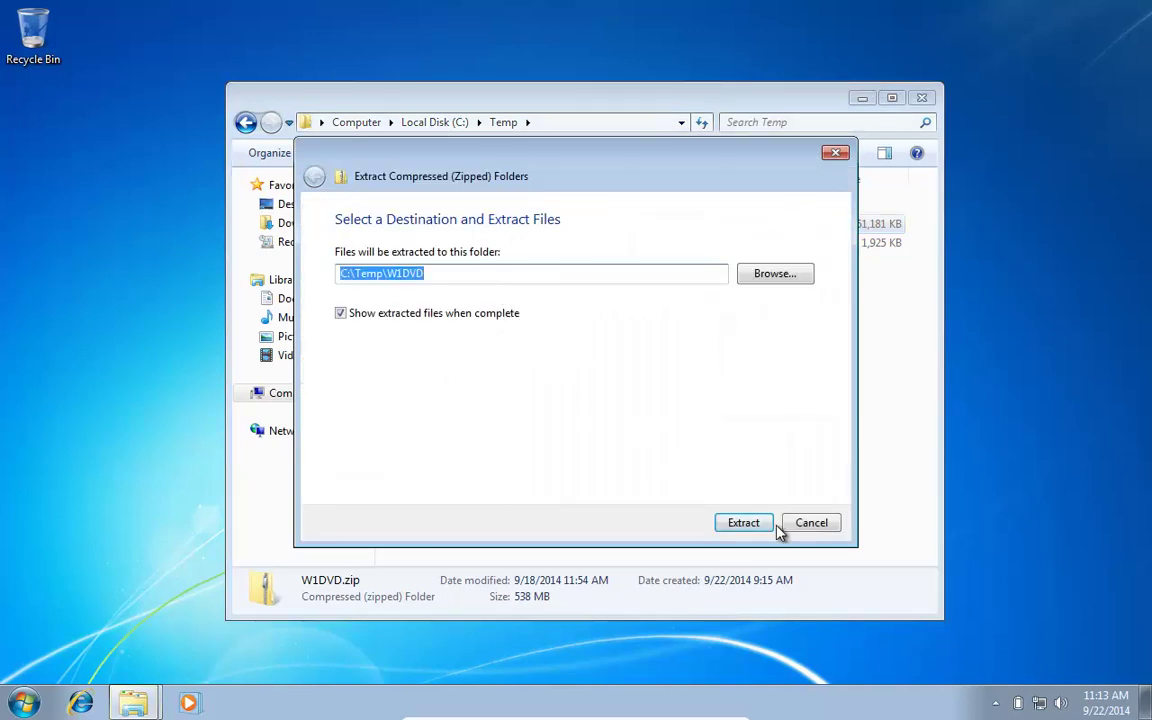
click(766, 526)
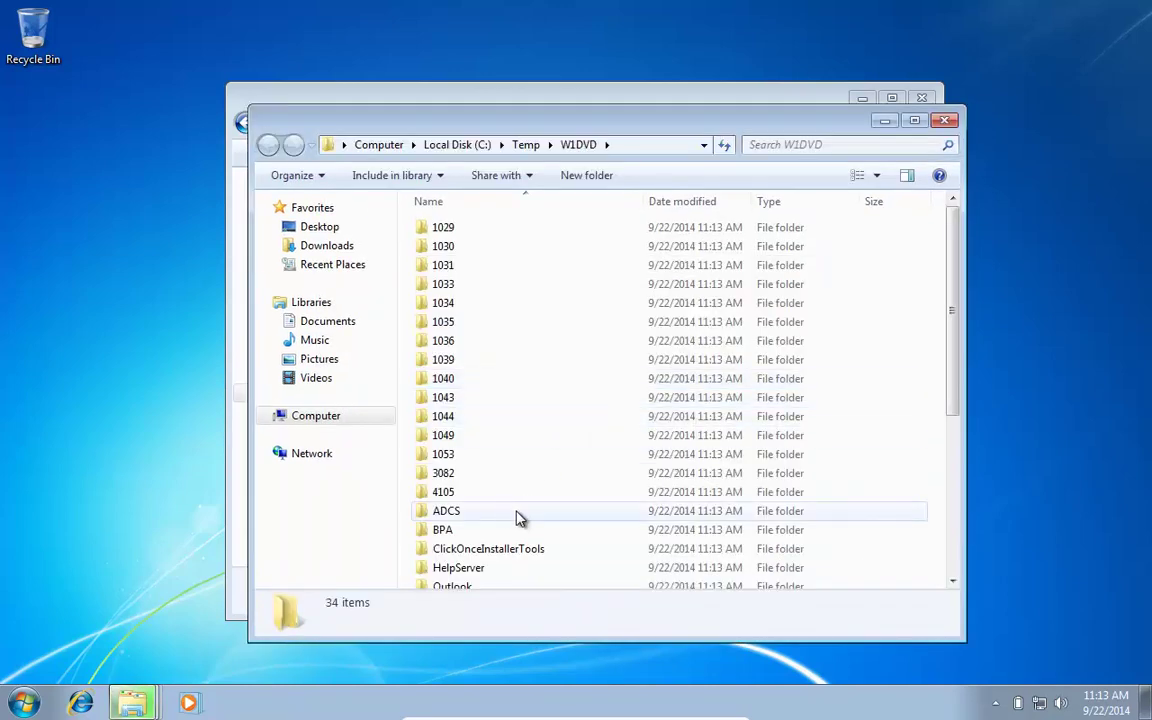
click(507, 511)
scroll(505, 512, down, 5)
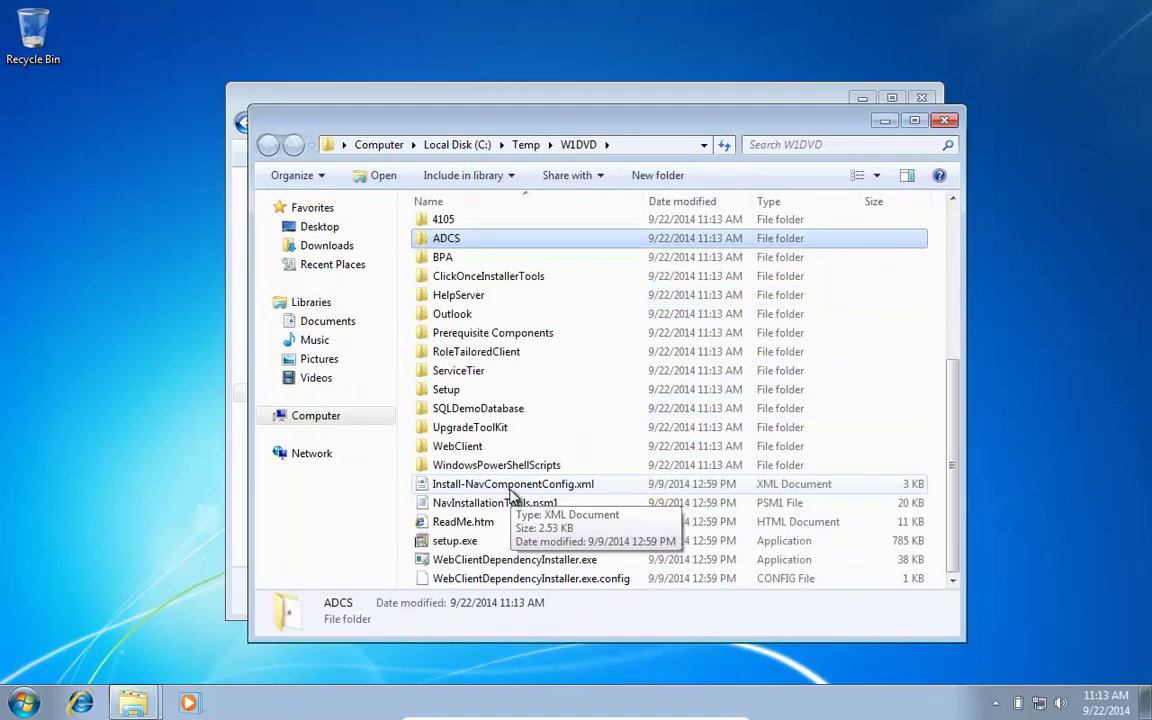
Step: Run setup.exe, accept the license terms and install the Demo despite missing prerequisites
click(453, 543)
double_click(453, 543)
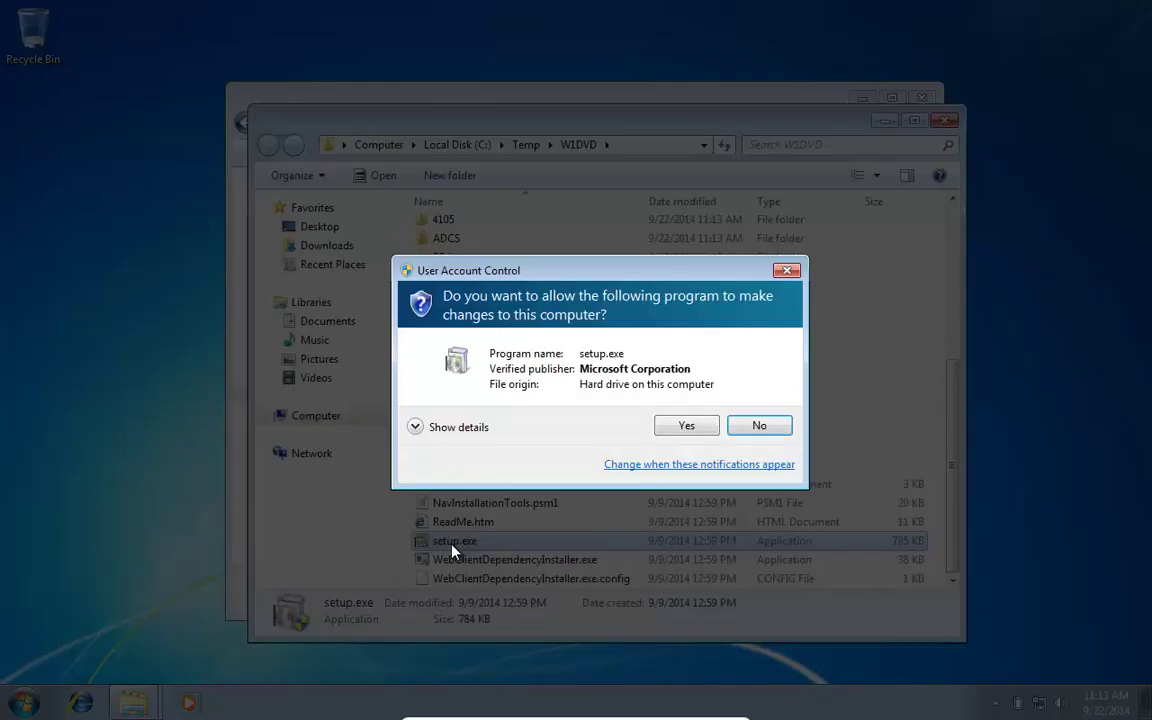
click(686, 426)
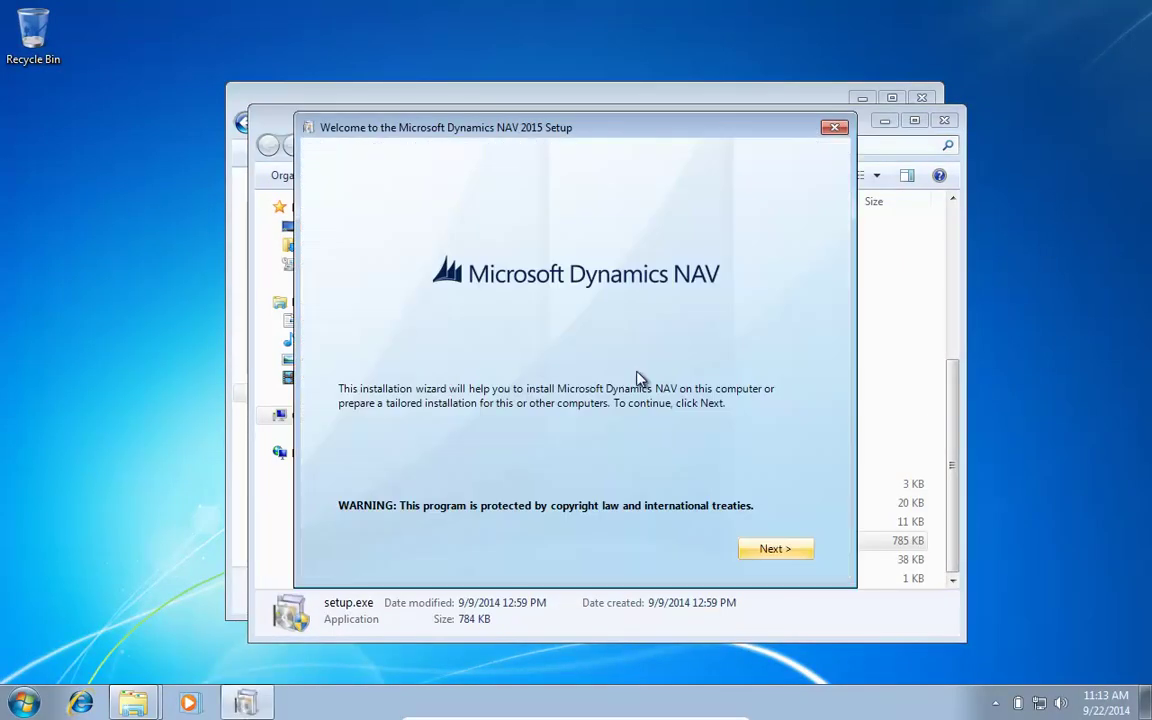
click(782, 548)
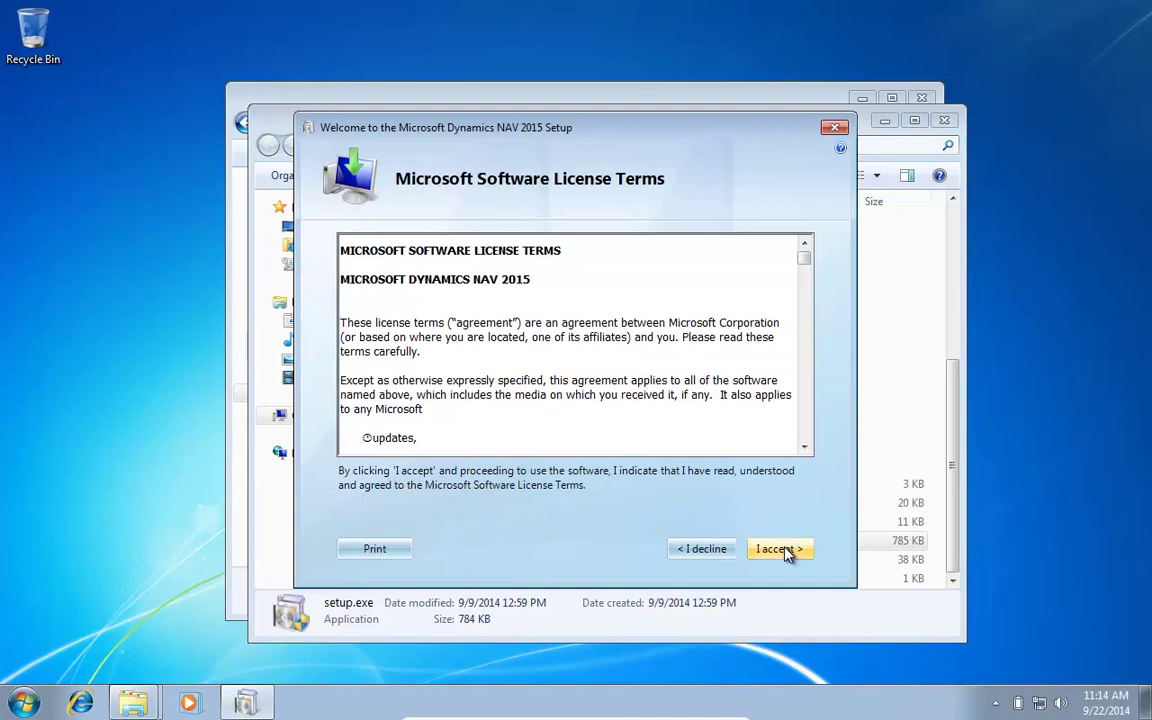
click(786, 552)
click(487, 314)
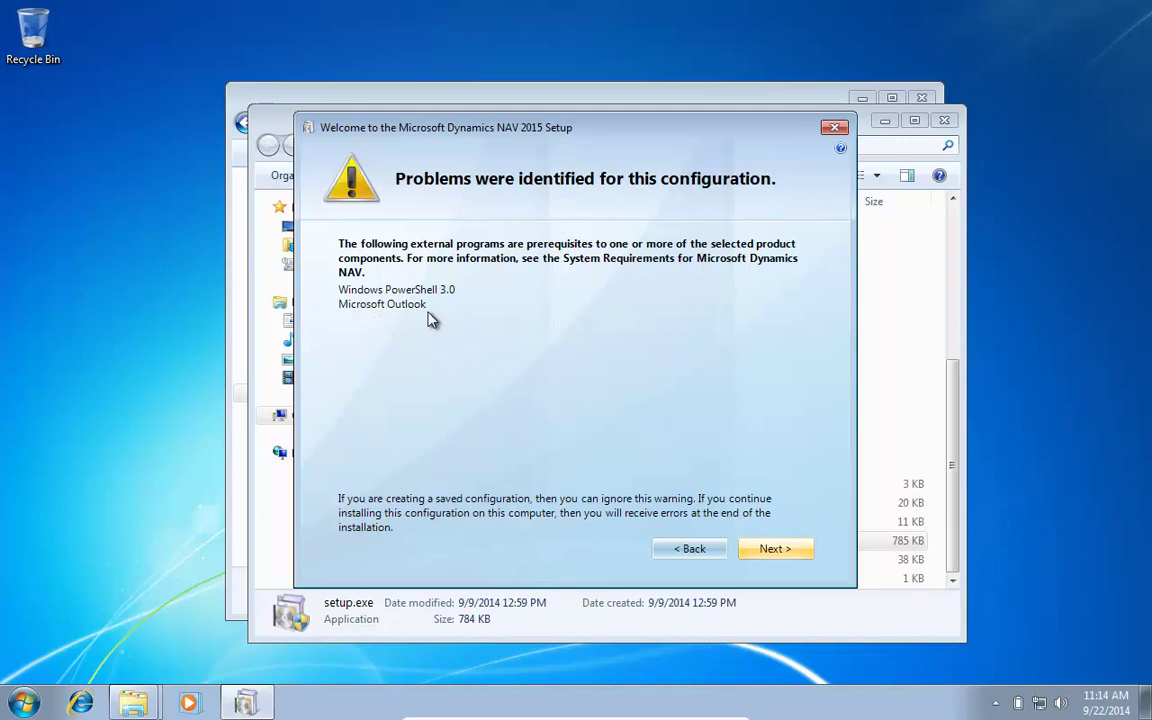
click(773, 549)
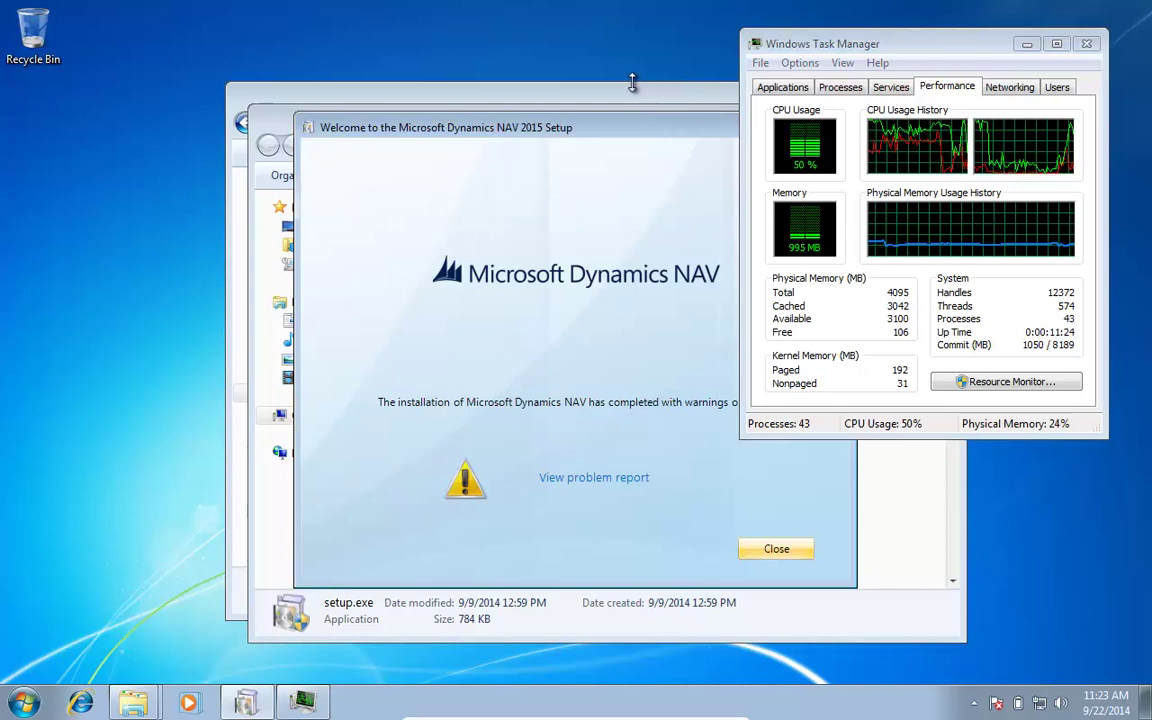
Step: Review the problem report listing Server Components and Outlook Add-In as not installed, and minimize Task Manager
click(578, 478)
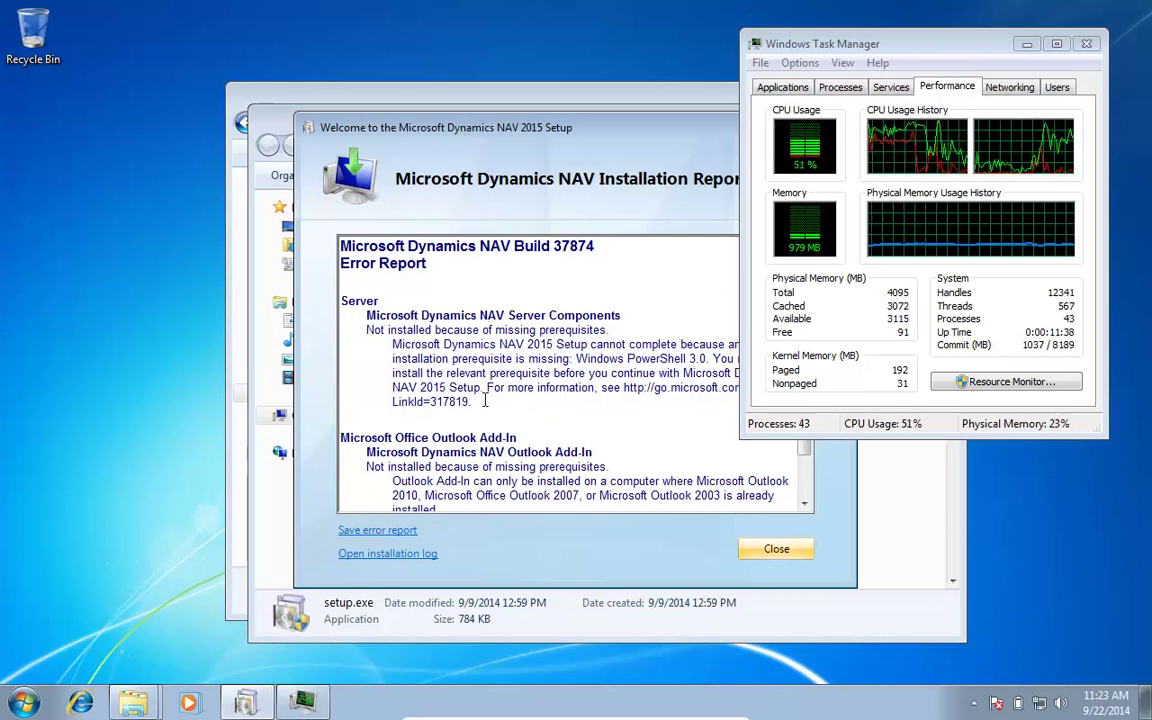
scroll(520, 381, down, 1)
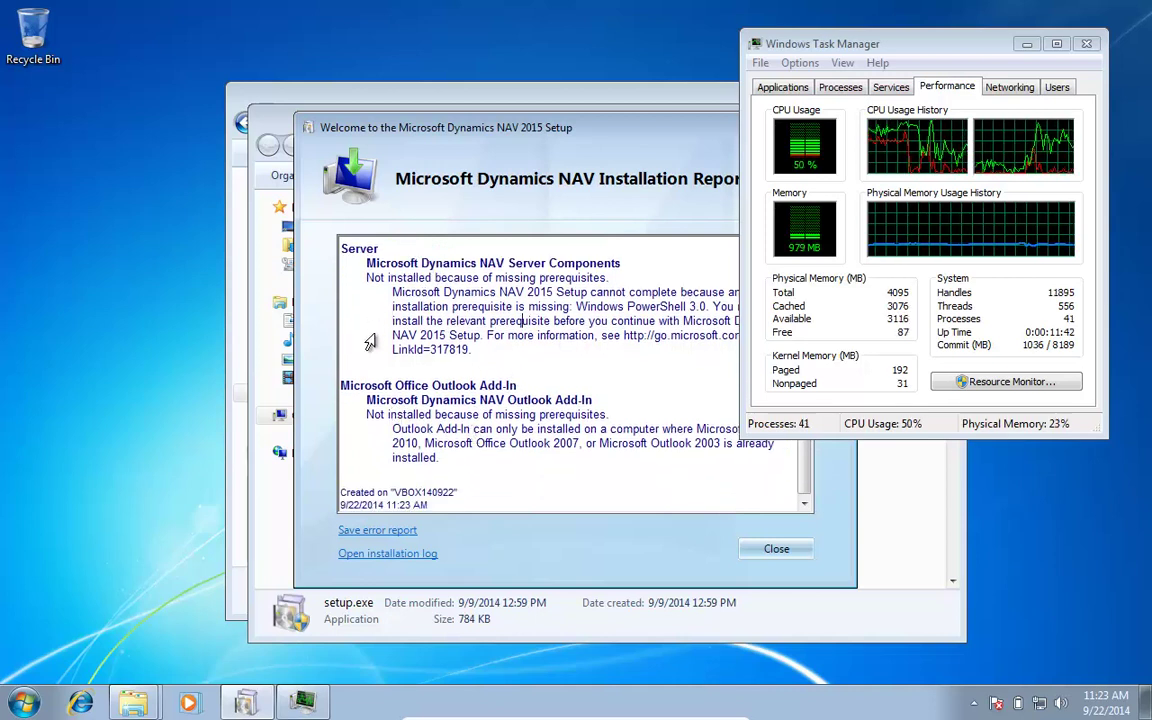
click(1024, 46)
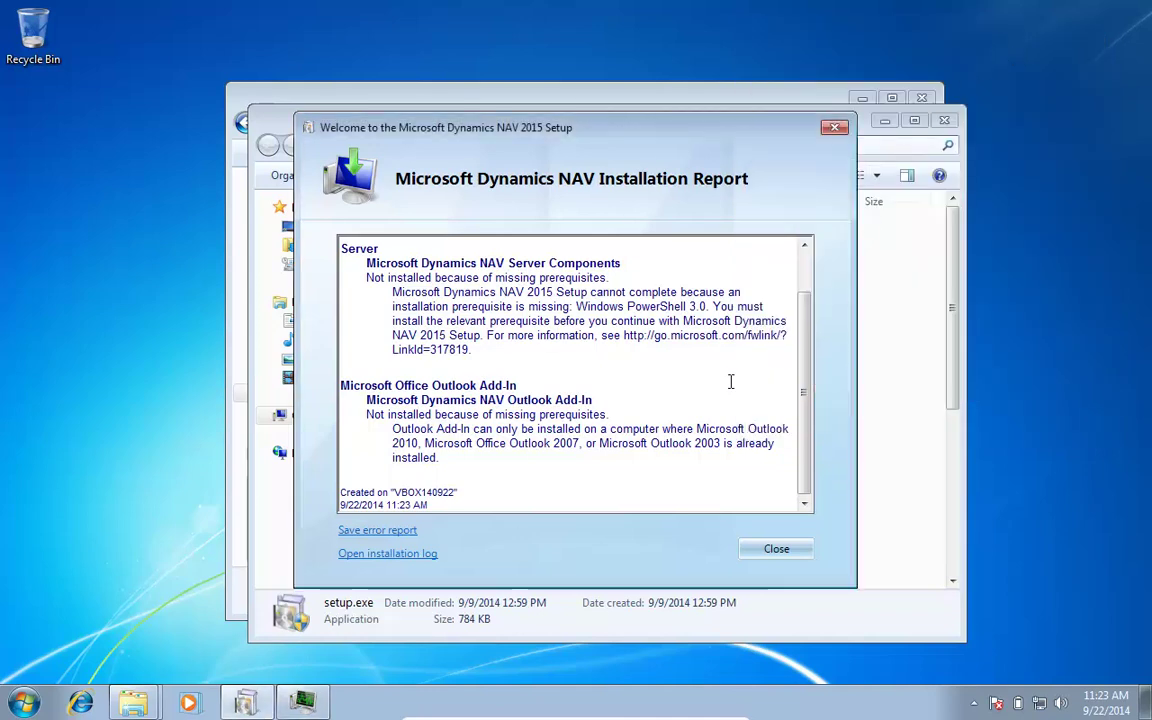
Step: Launch the Microsoft Dynamics NAV 2015 client, retry the failed server connection, then cancel server selection
key(super)
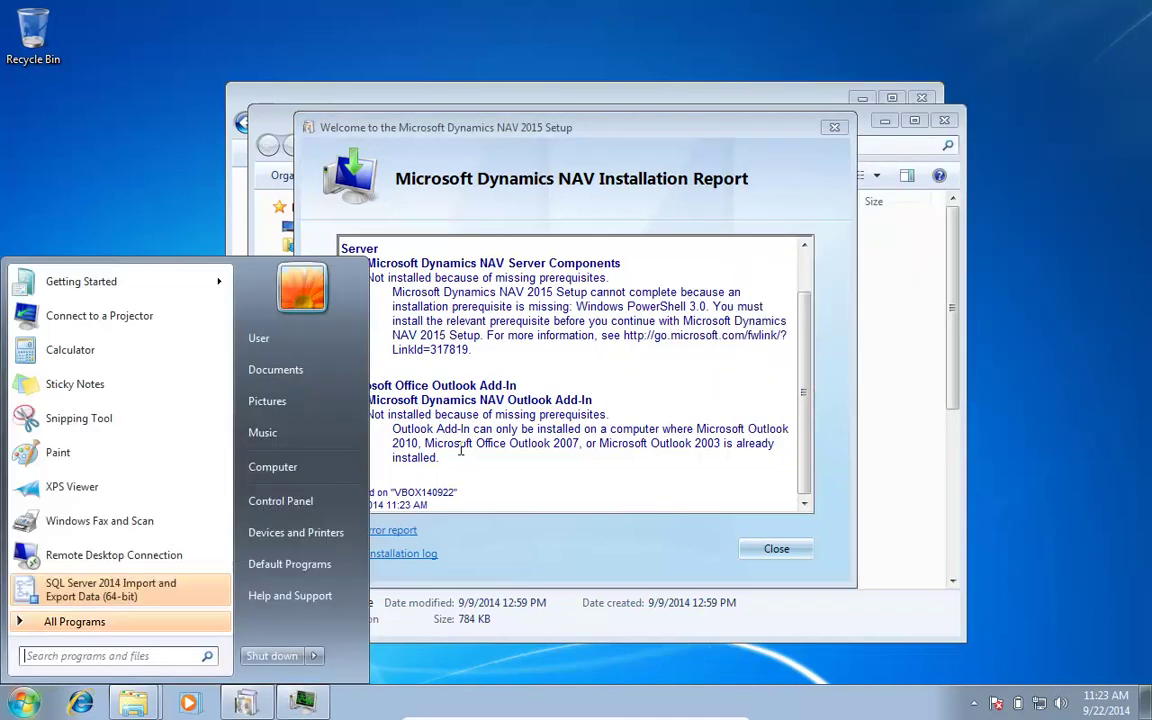
text(nav)
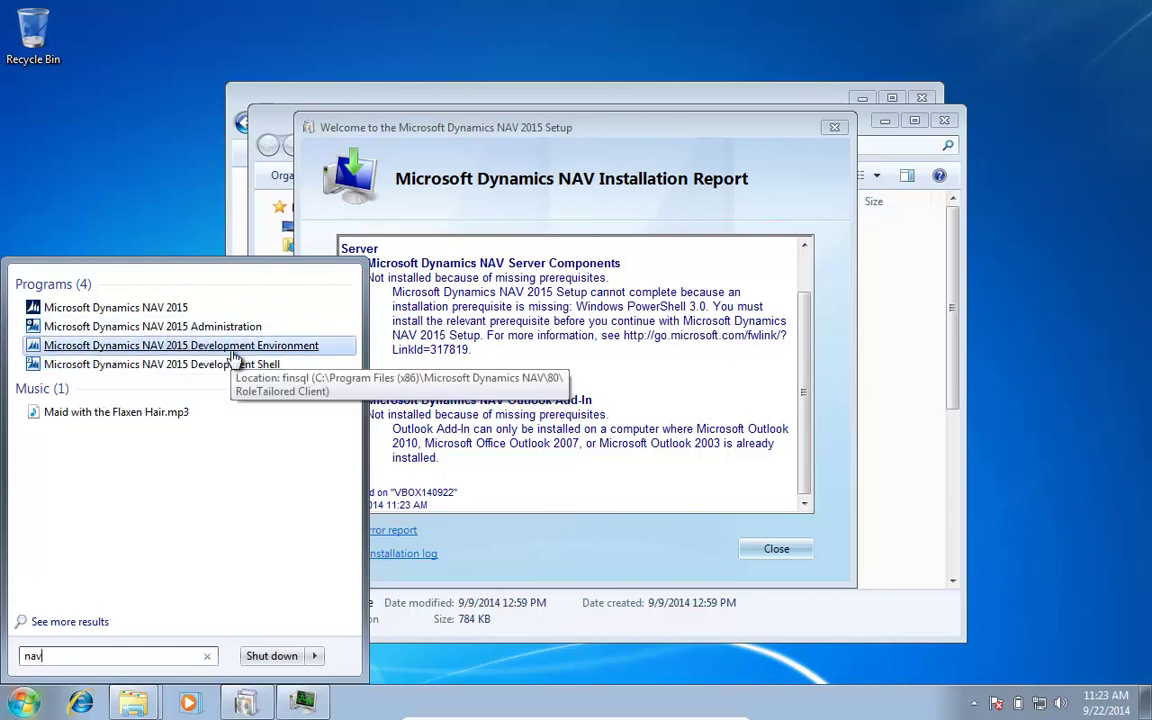
click(100, 308)
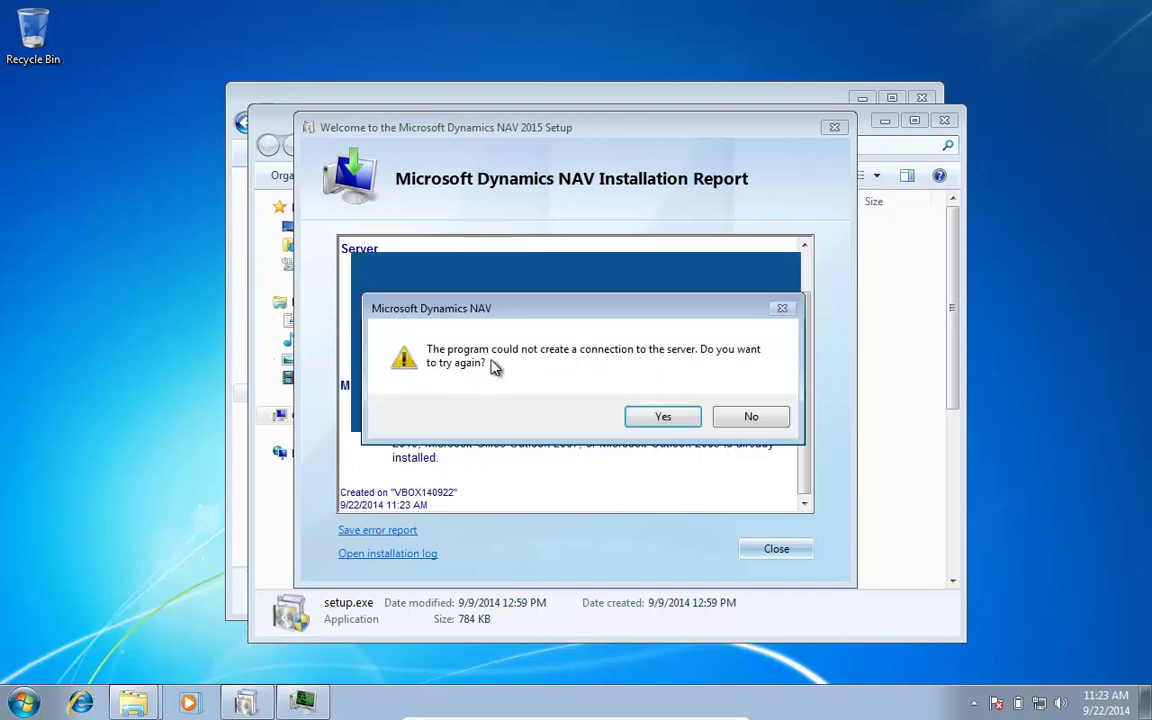
click(673, 418)
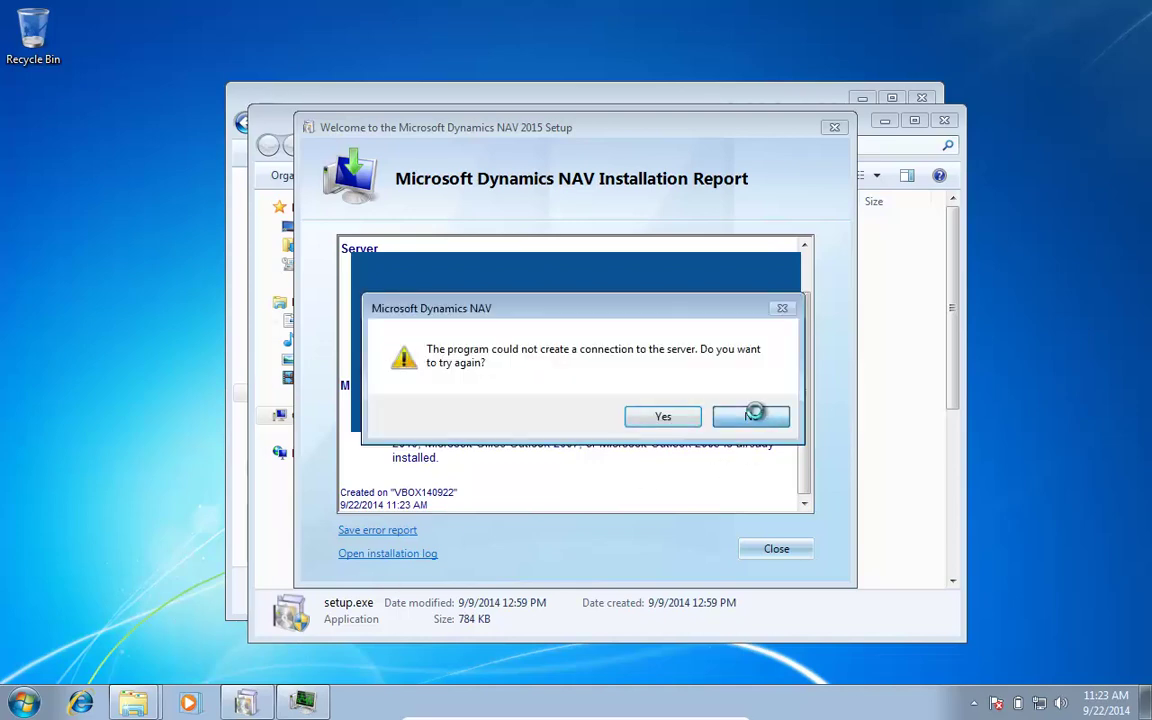
click(748, 415)
click(741, 483)
Step: Launch Microsoft Dynamics NAV 2015 Administration from the program search
key(super)
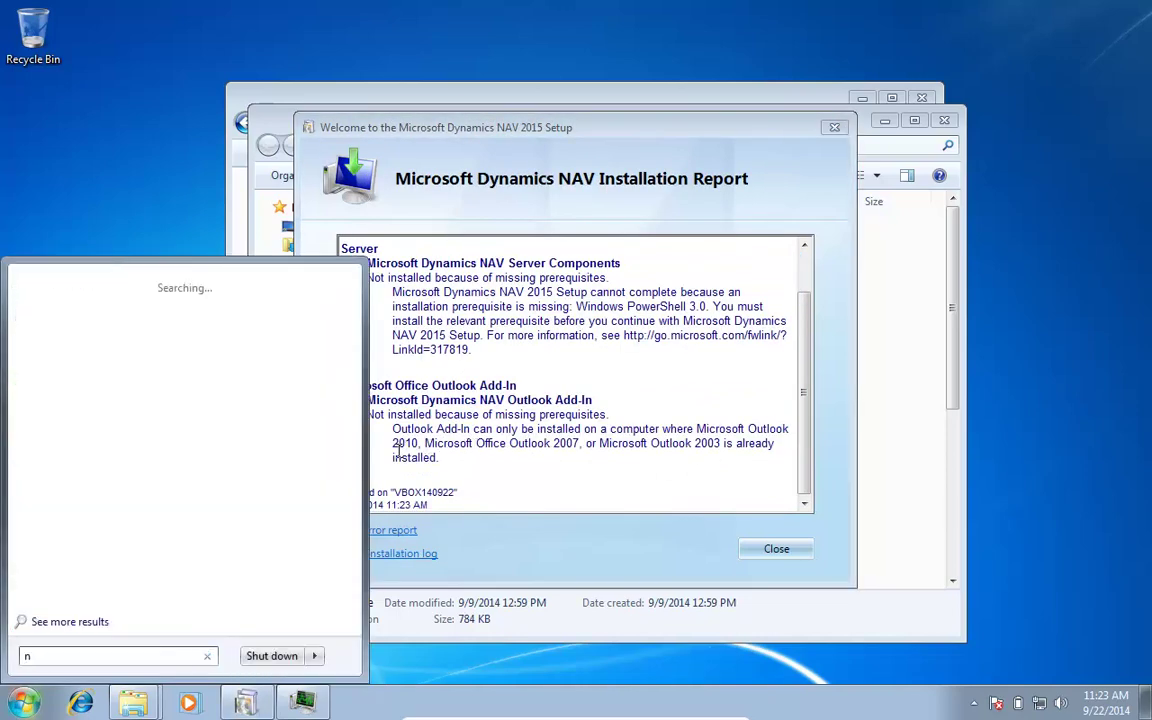
text(av)
key(Down)
key(Down)
key(Up)
key(Return)
Step: Allow the console to run, dismiss both snap-in errors, check the NAV (Local) node and close the console
click(290, 488)
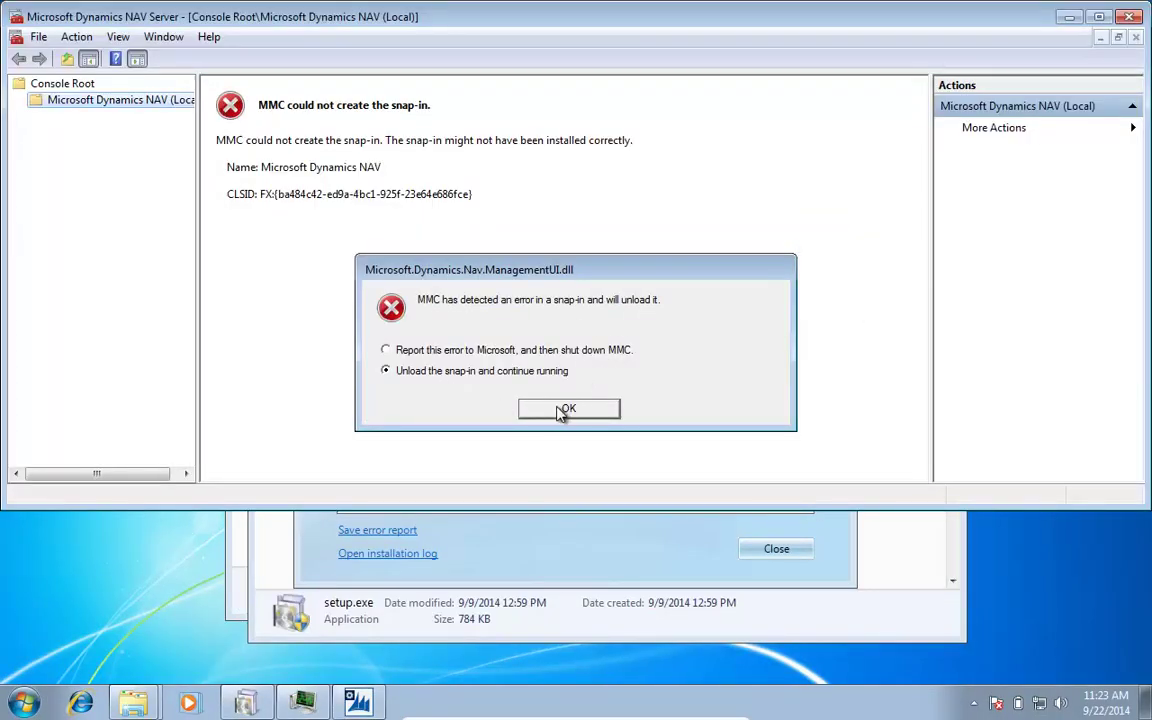
click(568, 410)
click(705, 450)
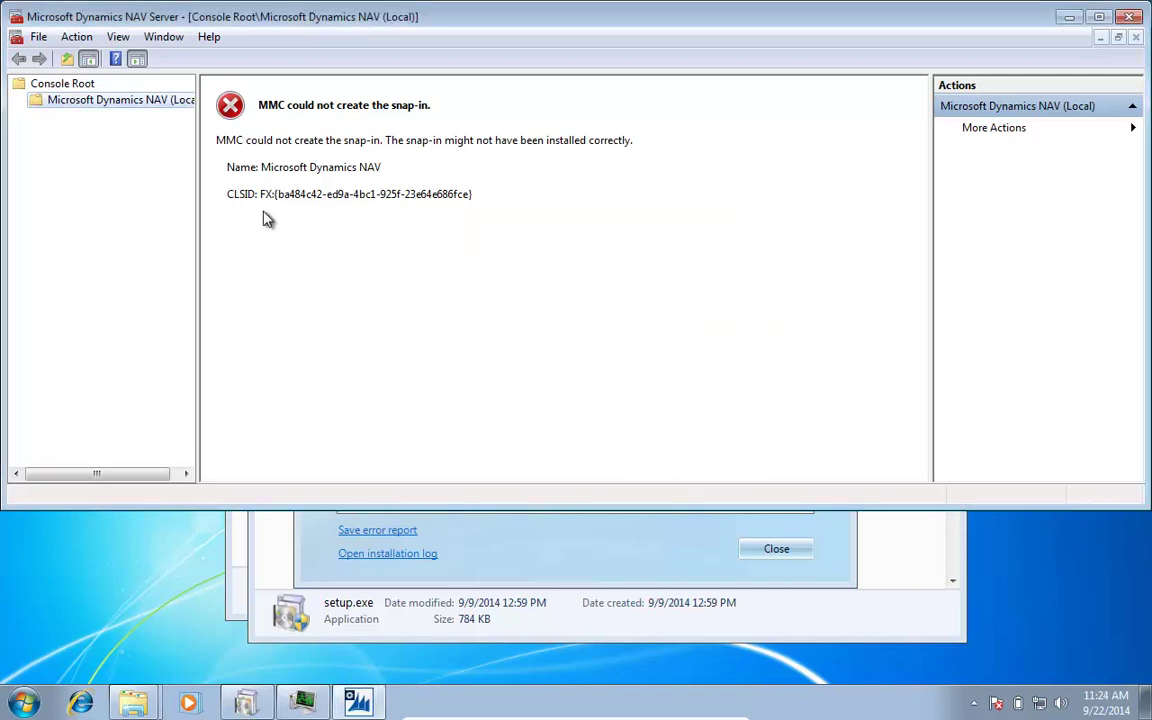
click(62, 104)
click(1130, 18)
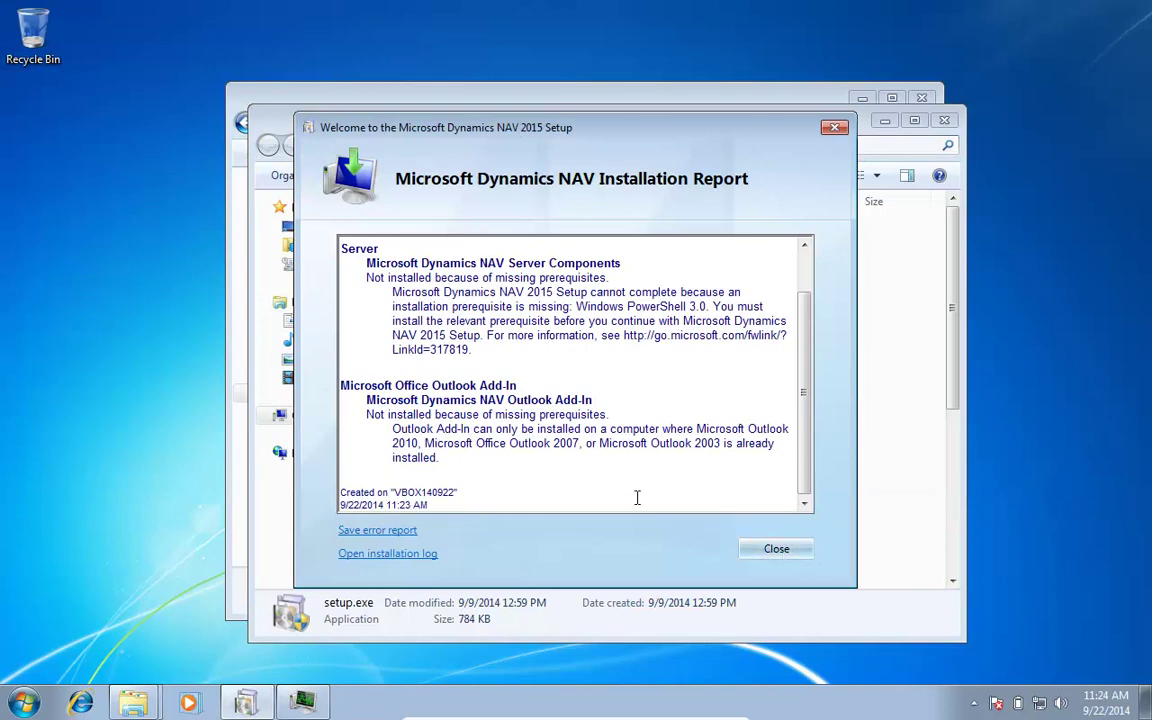
Step: Close the installation report and the W1DVD and Temp Explorer windows
click(779, 548)
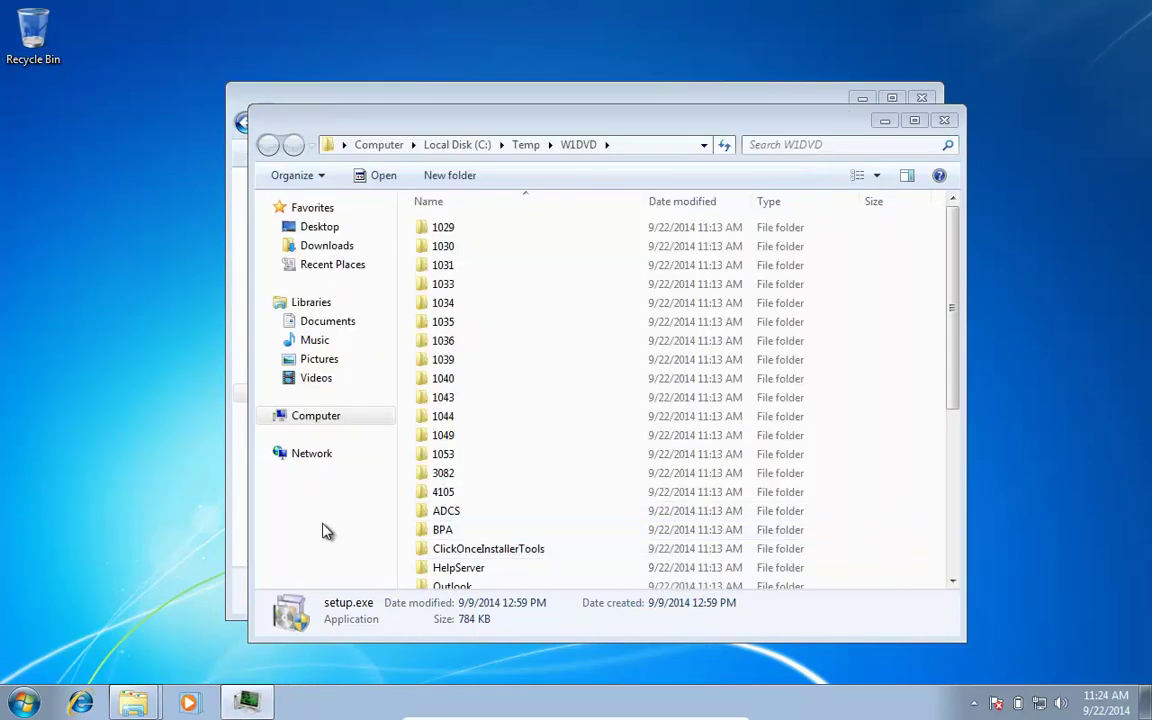
click(944, 120)
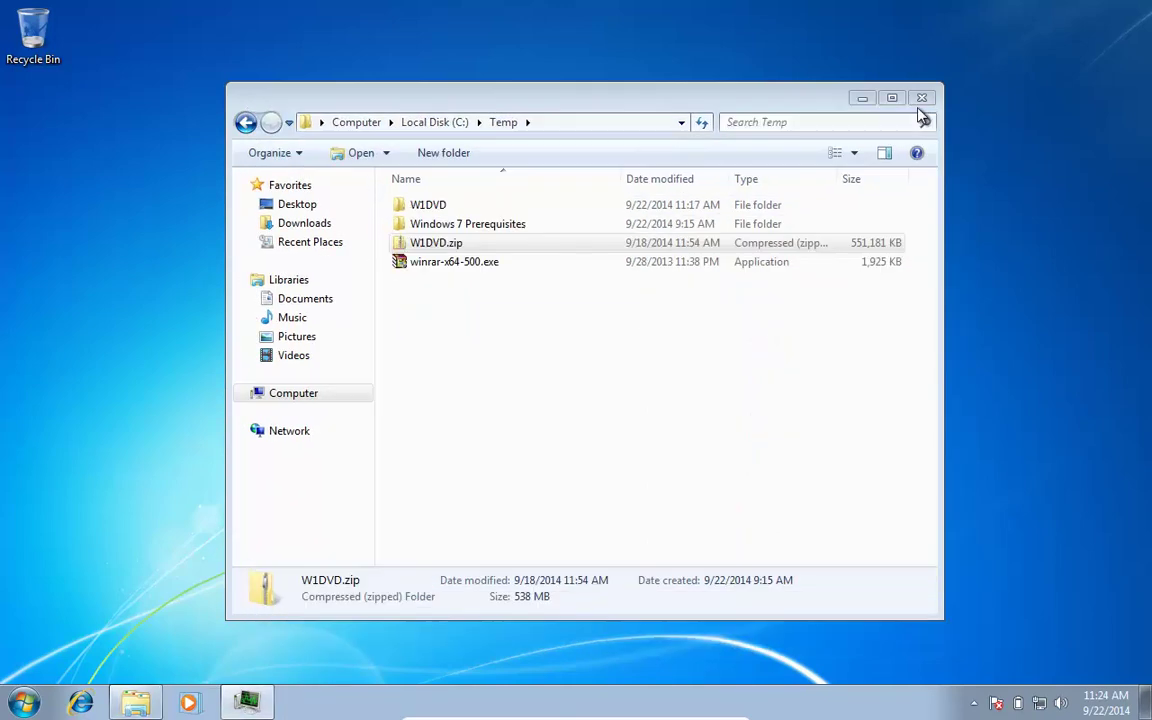
click(921, 97)
Step: Launch the NAV 2015 Development Environment from a 'nav' program search
key(super)
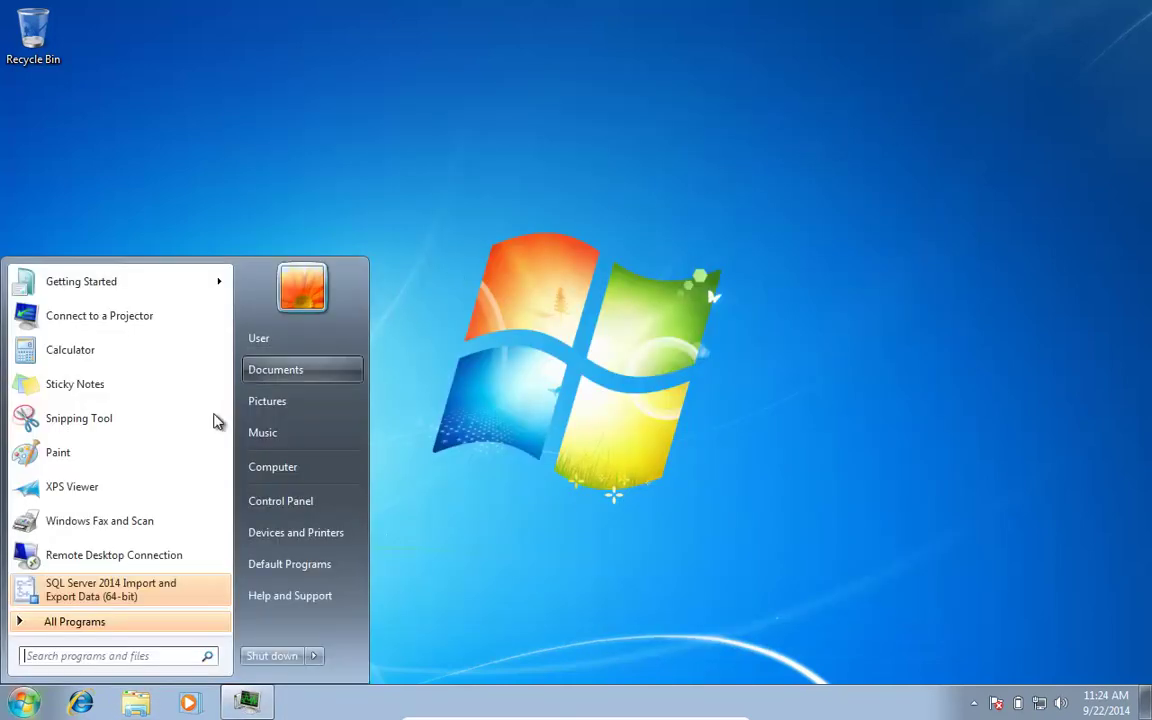
text(nav)
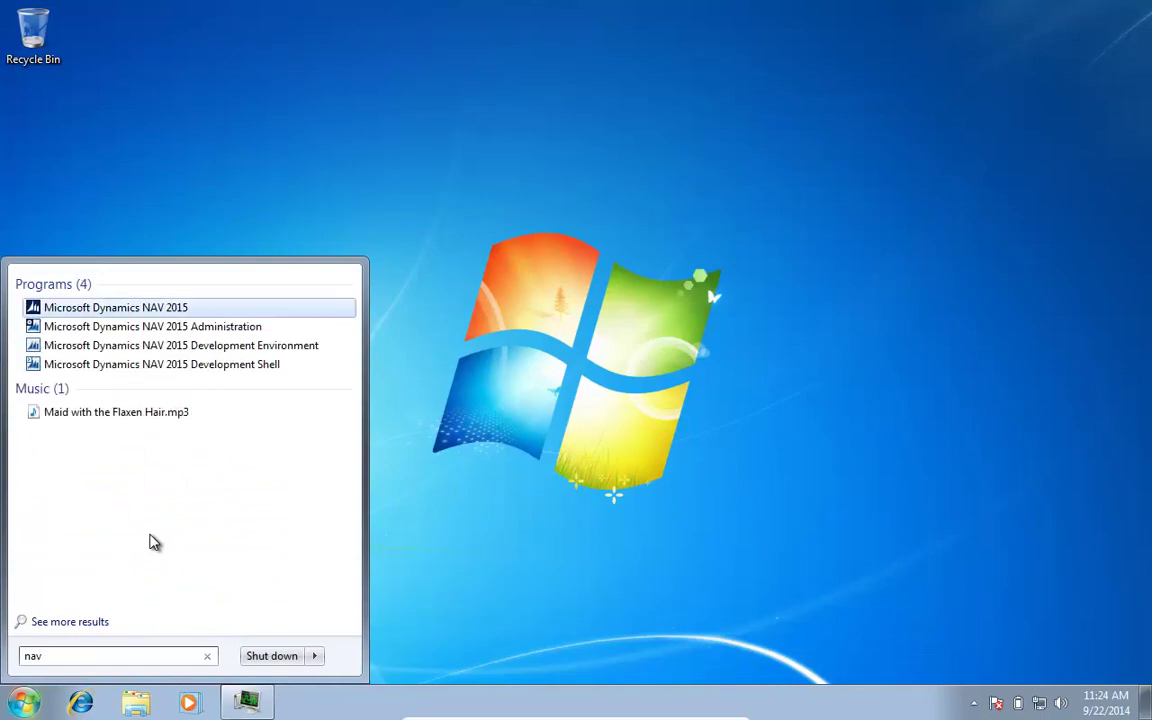
key(Down)
key(Down)
key(Return)
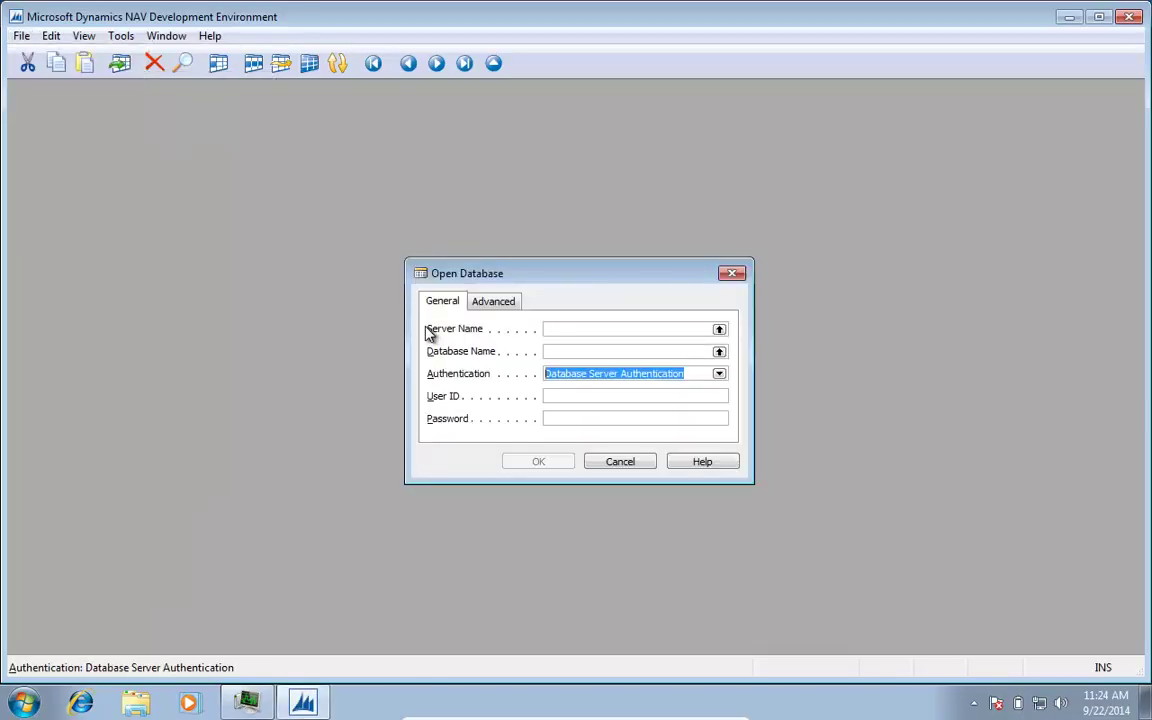
Step: Open Demo Database NAV (8-0) on server VBOX140922\NAVDEMO, then search programs for 'sql man'
key(shift+Tab)
key(F6)
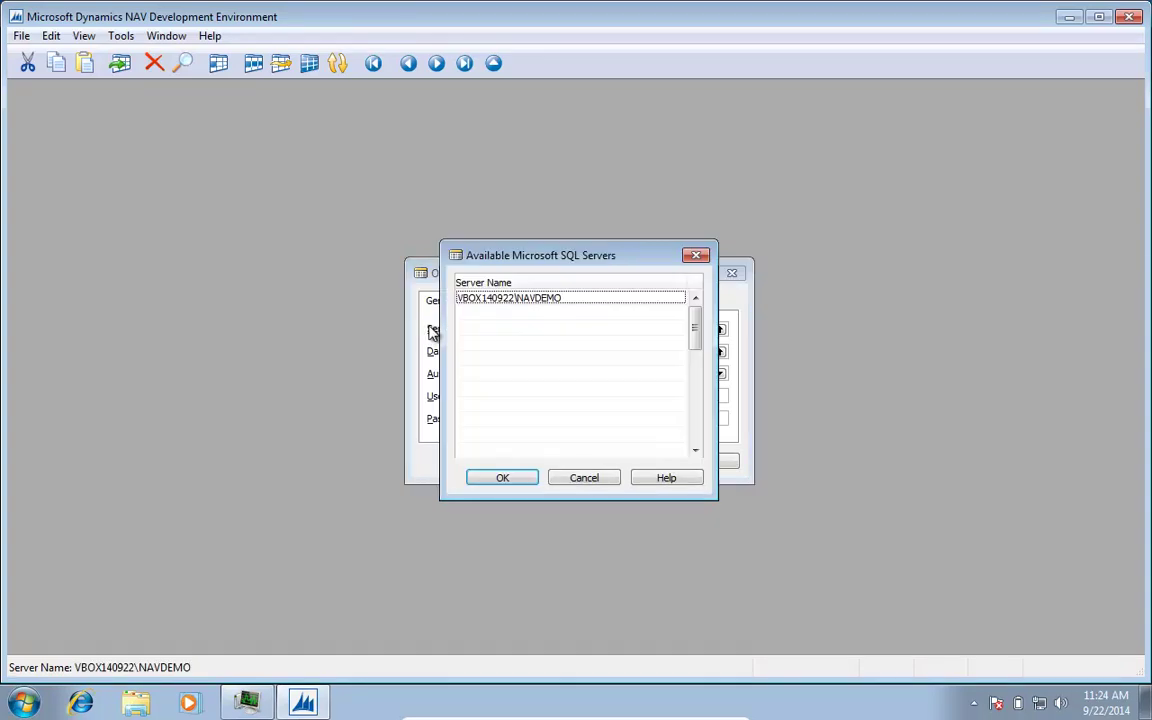
key(Return)
key(Tab)
key(F6)
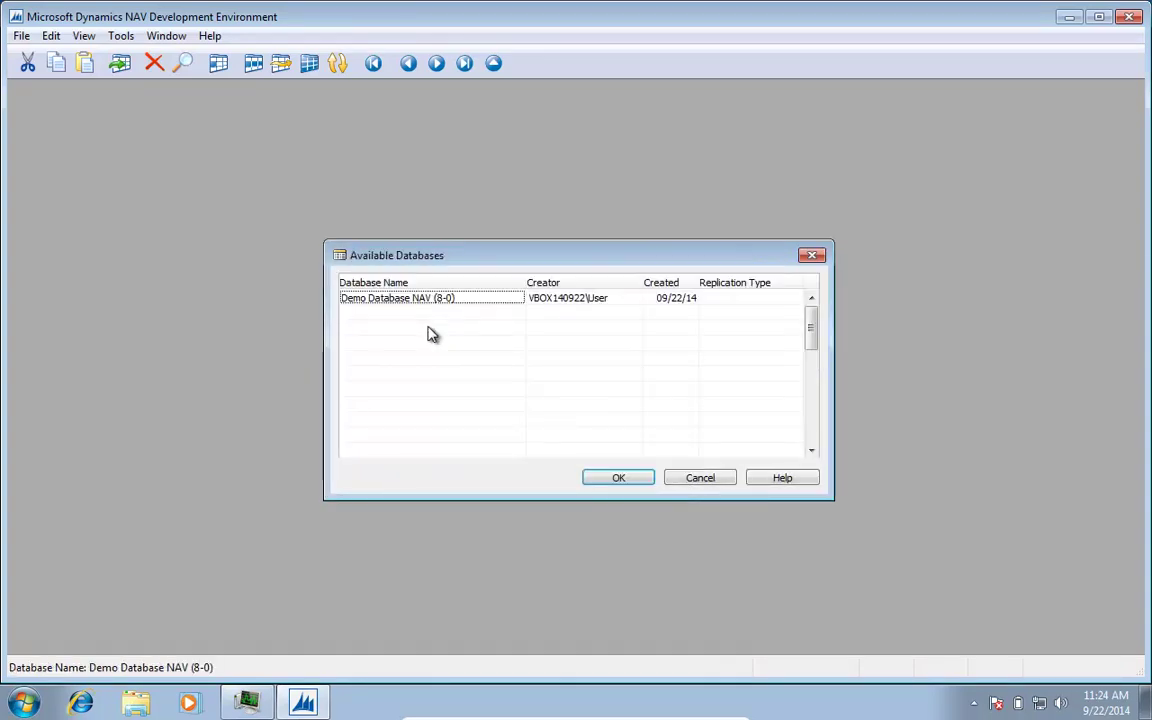
key(Return)
key(Return)
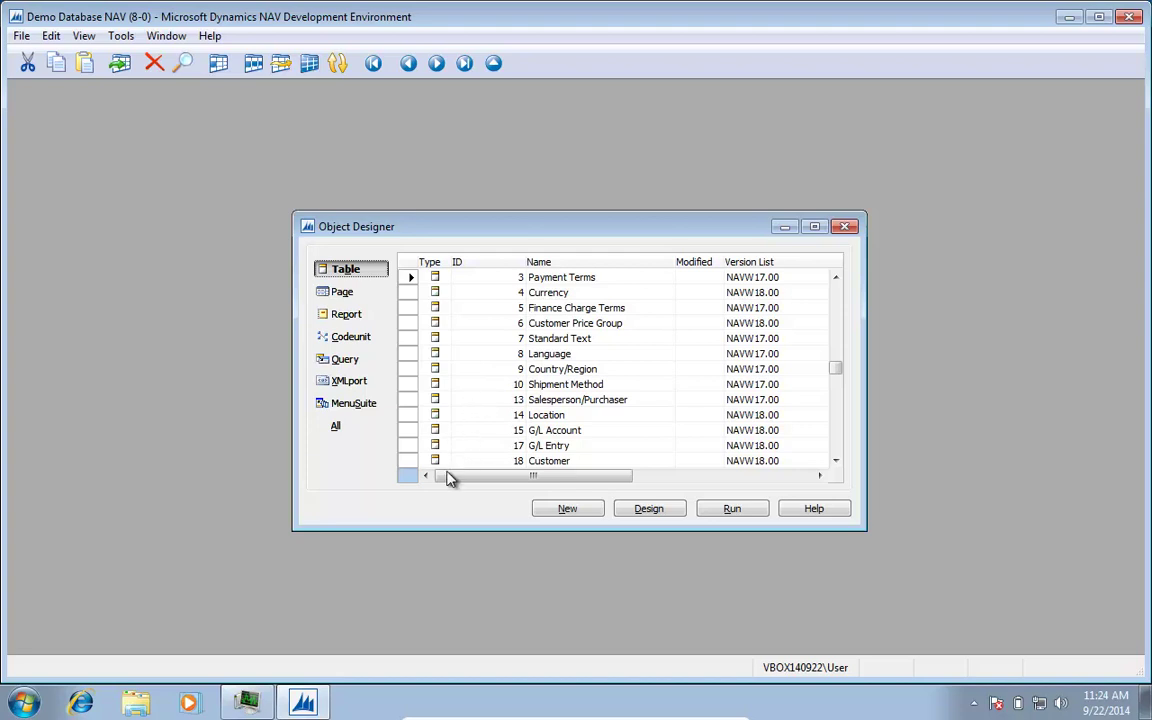
key(super)
text(sql man)
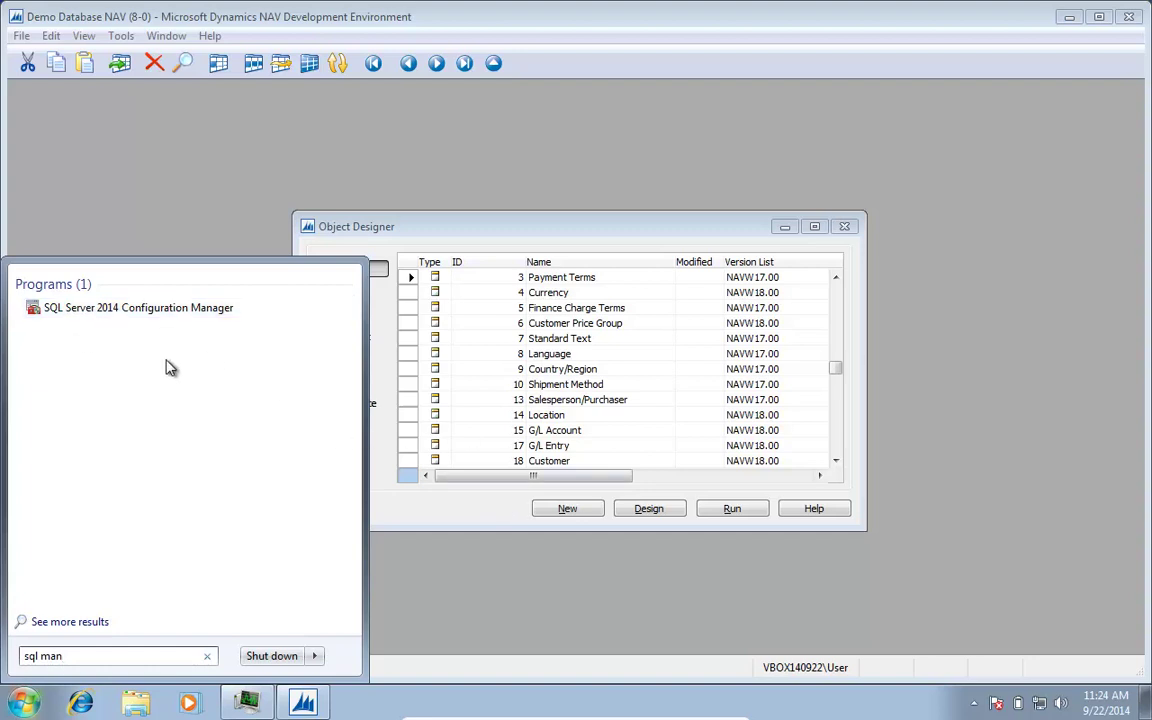
Step: Clear the search and relaunch the Microsoft Dynamics NAV 2015 client, which again fails to connect
key(BackSpace)
key(BackSpace)
key(BackSpace)
key(BackSpace)
key(BackSpace)
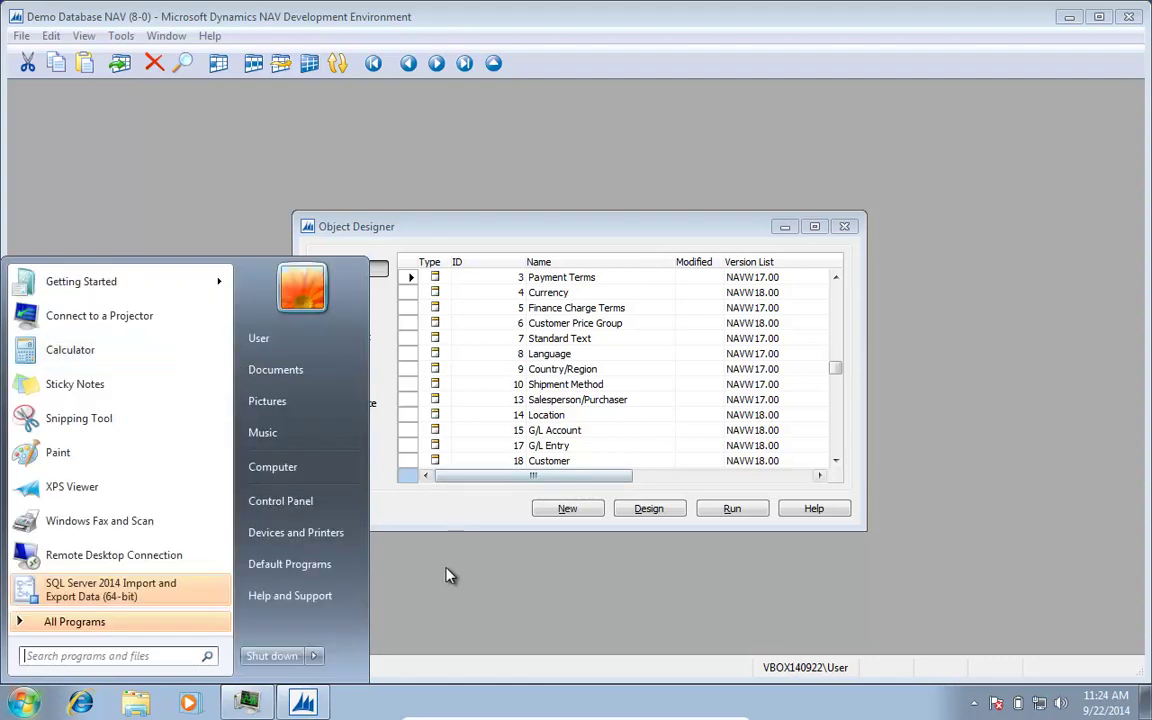
key(super)
key(super)
text(nav)
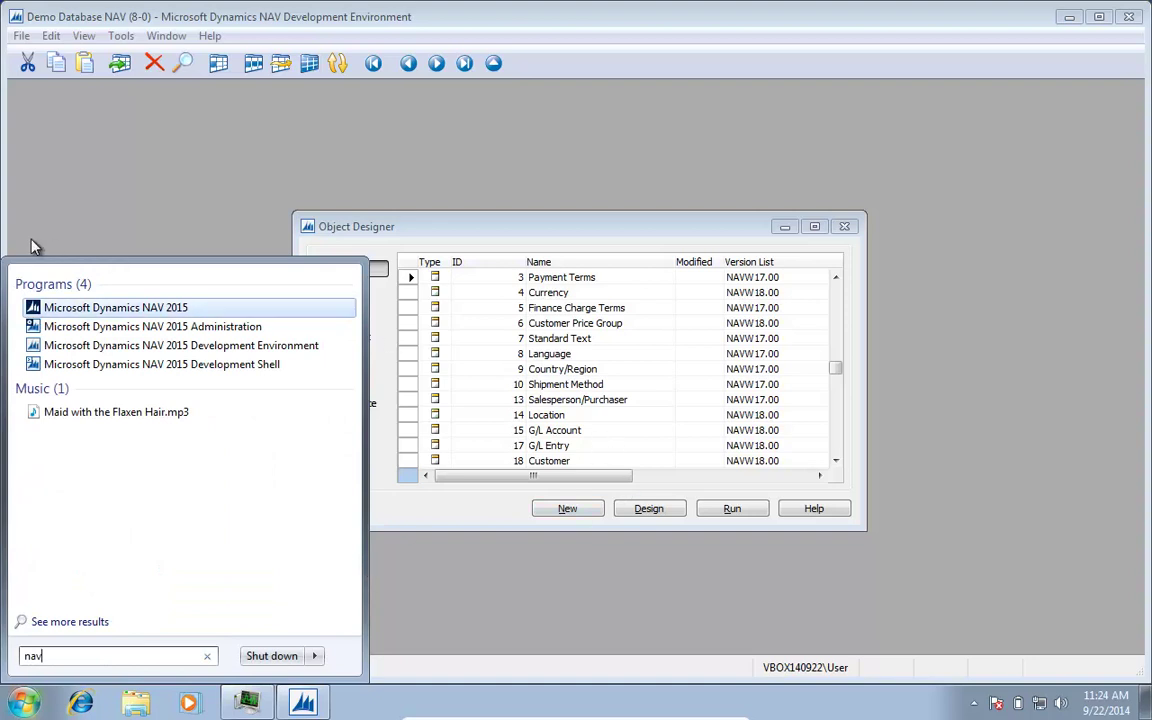
click(100, 308)
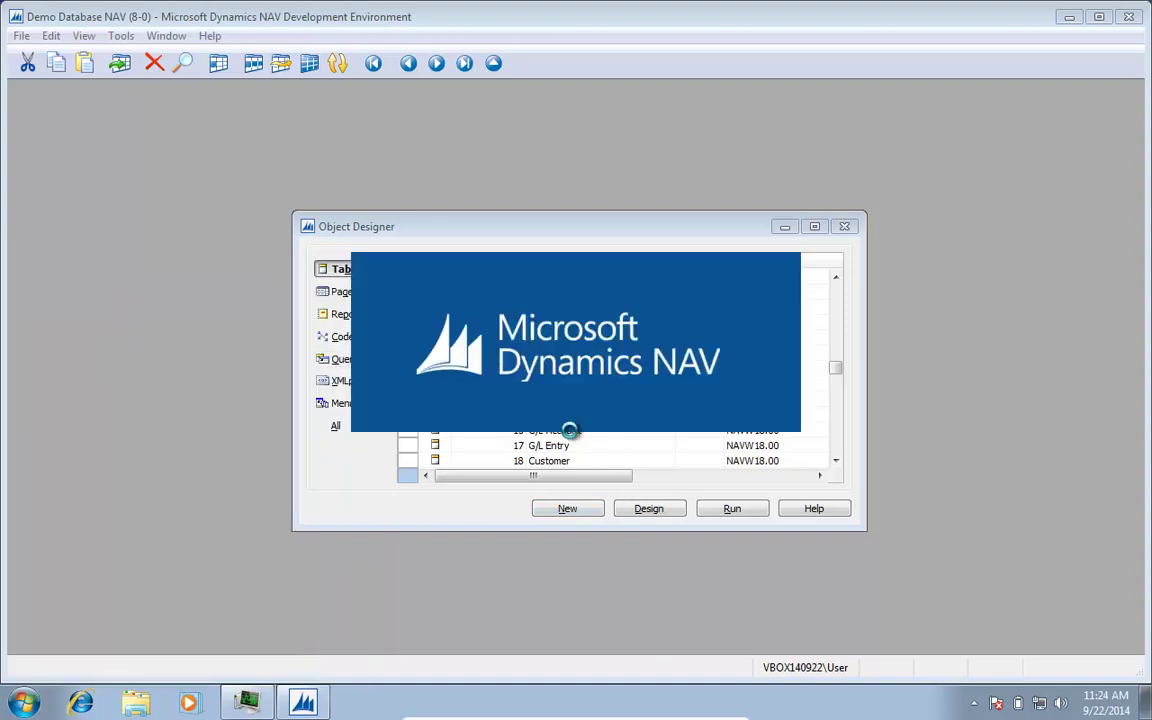
click(27, 706)
Step: Open Services in Standard view, widen the Name column and scroll through the services list
text(service)
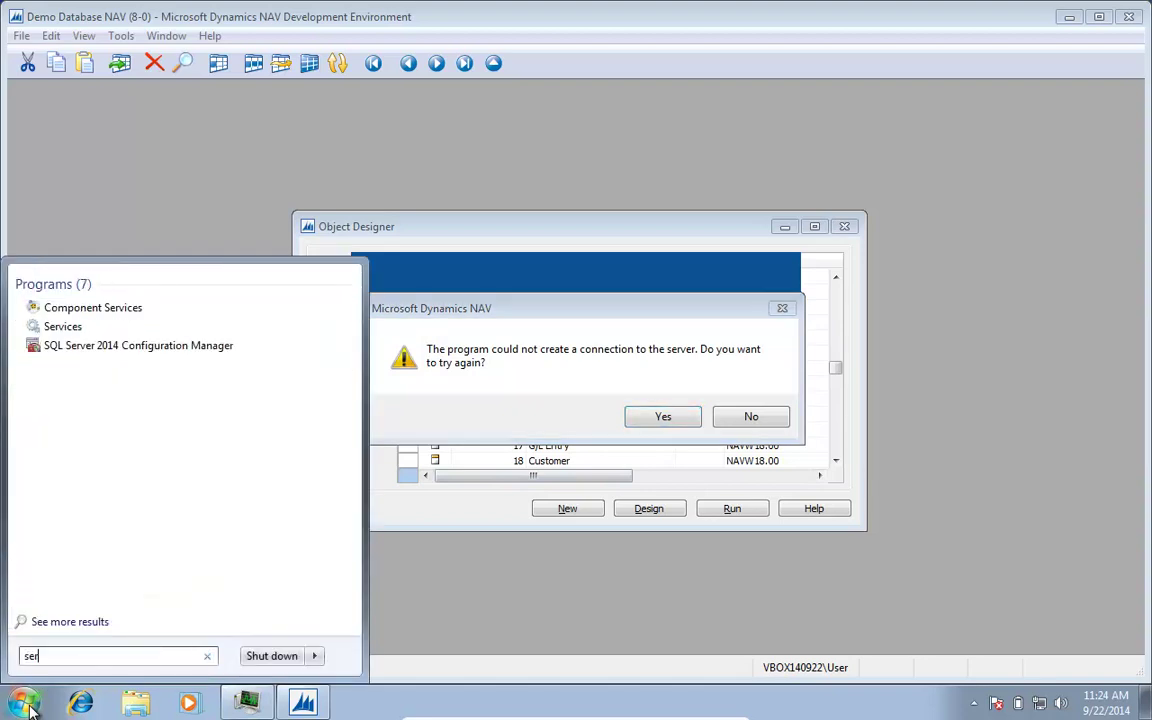
click(63, 326)
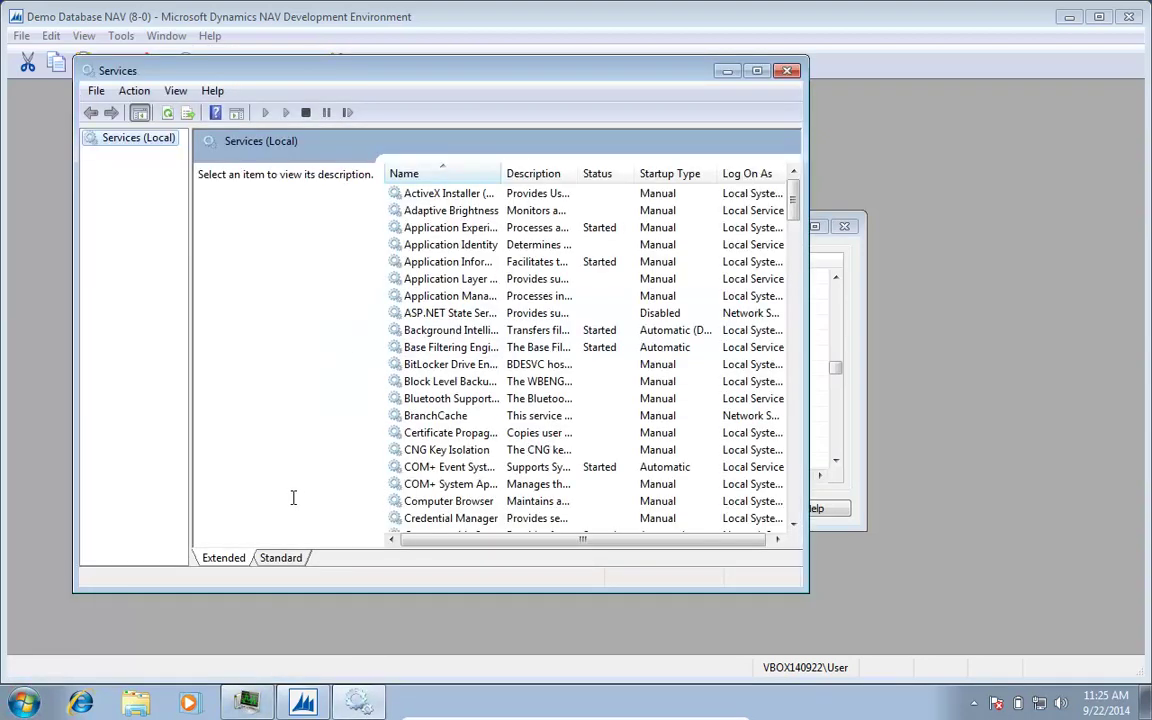
click(272, 562)
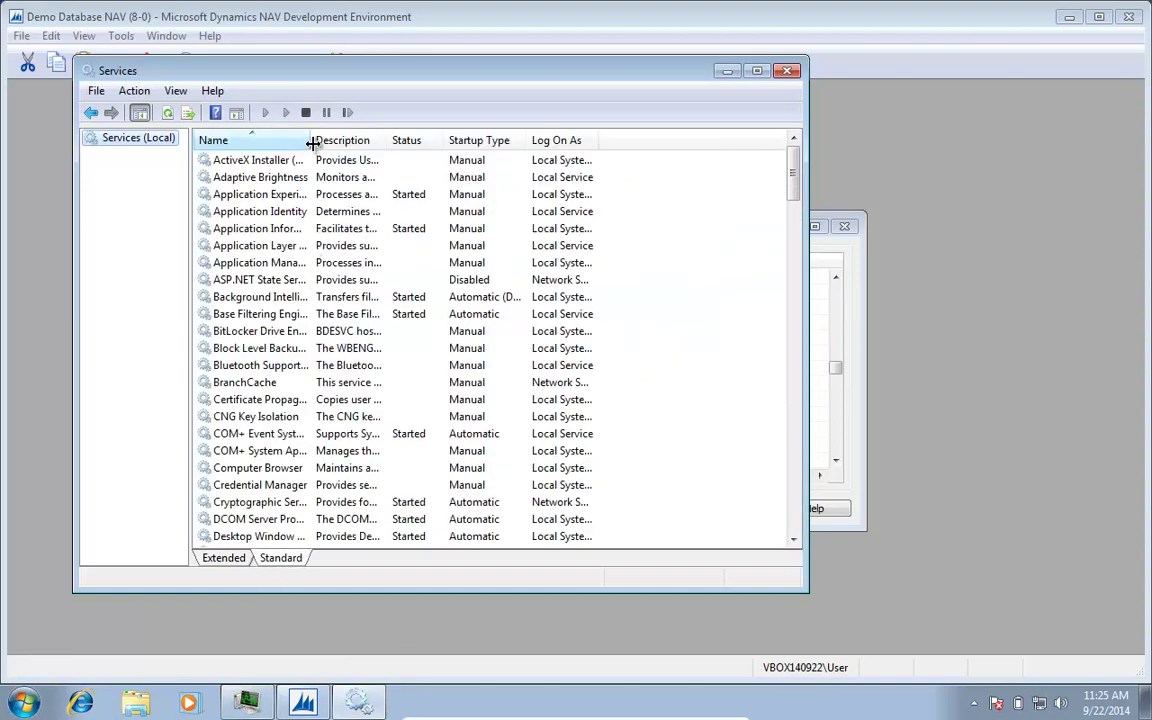
drag(313, 143, 537, 143)
scroll(340, 399, down, 11)
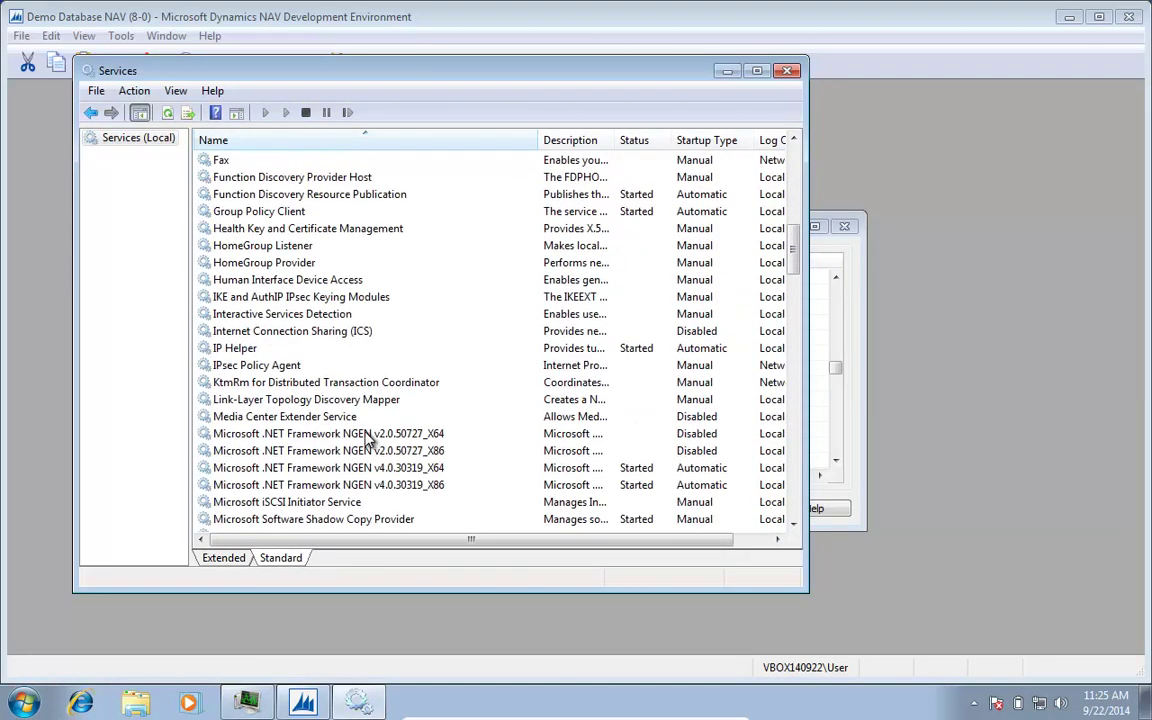
scroll(366, 440, down, 5)
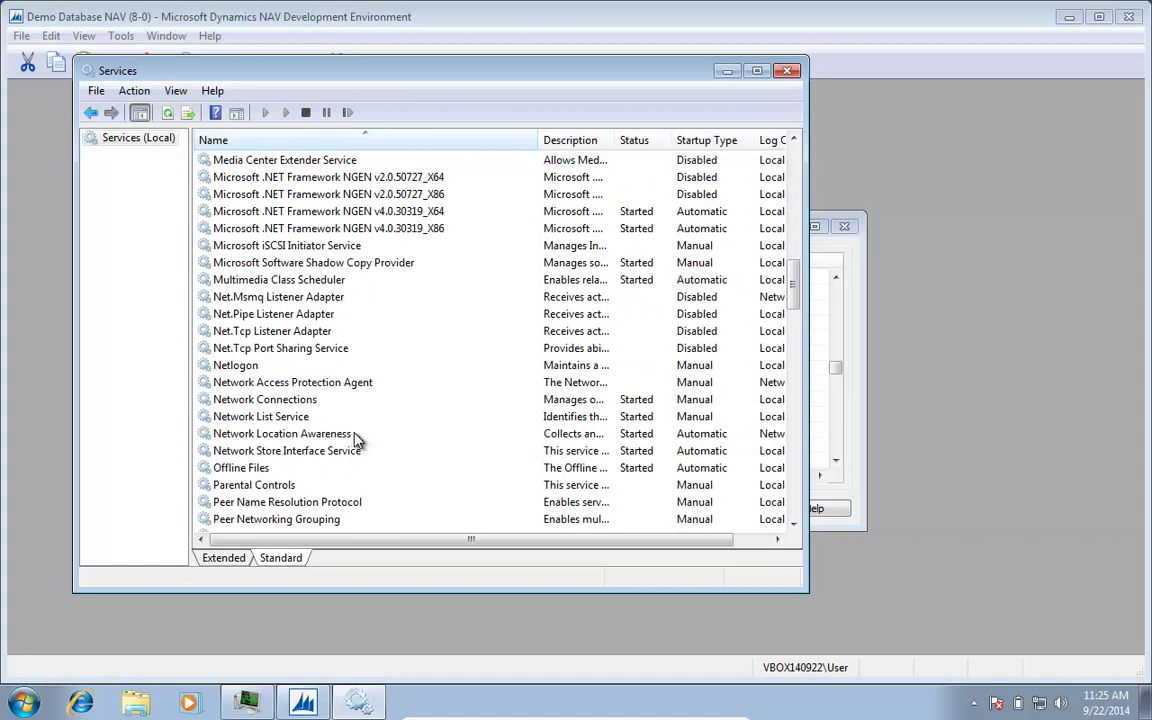
scroll(305, 285, up, 2)
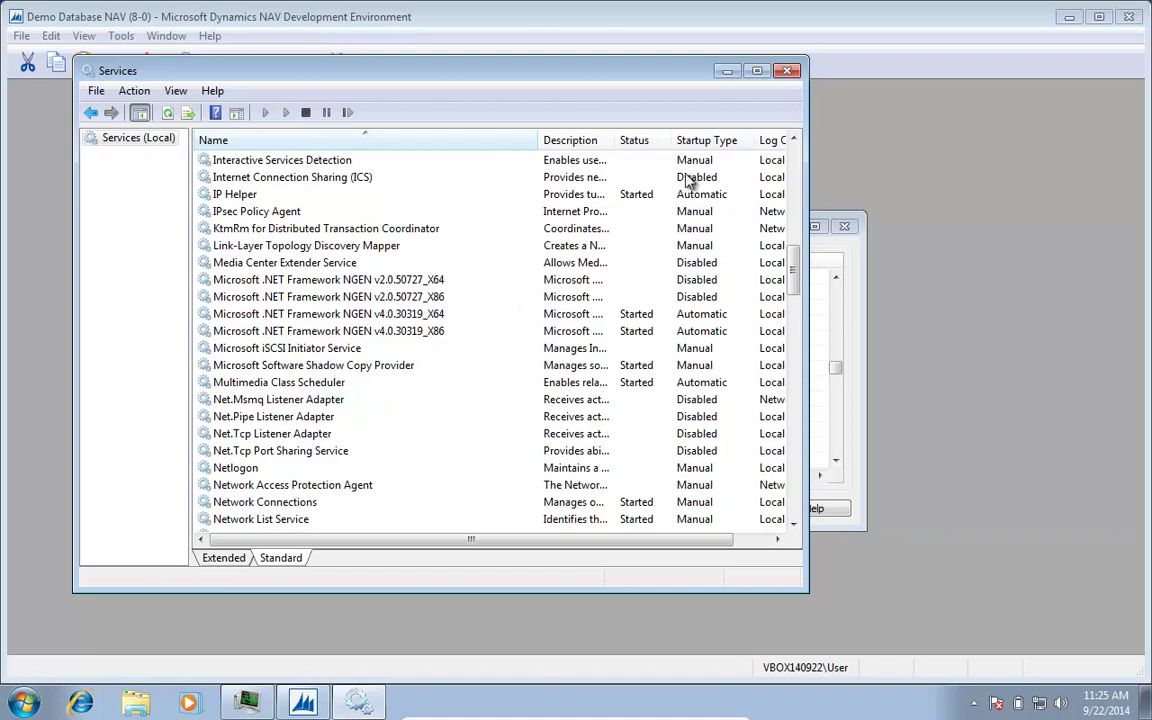
Step: Close Services, retry the NAV server connection, then cancel the Select Server dialog
click(788, 72)
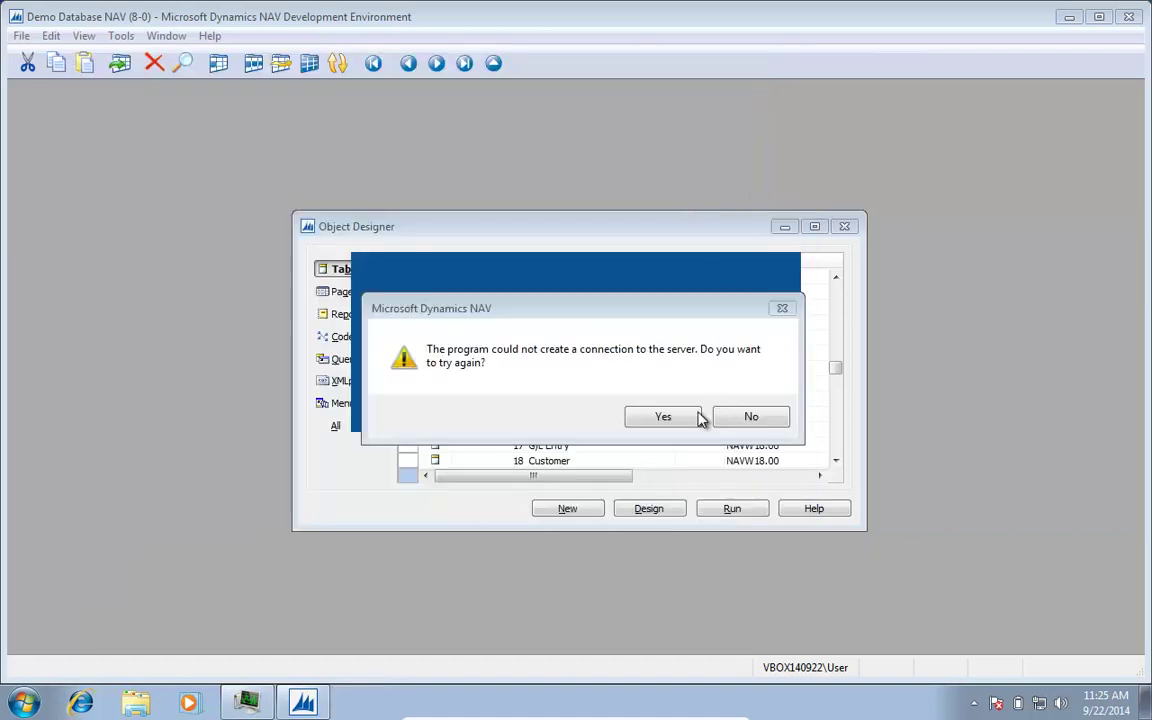
click(752, 420)
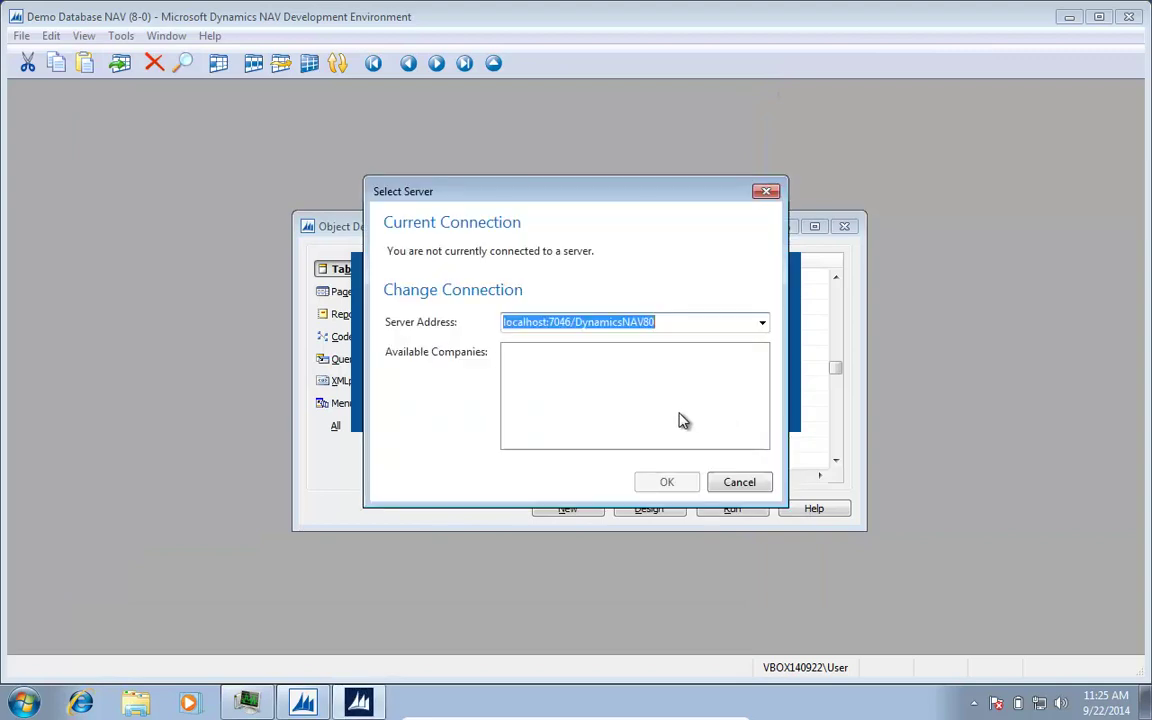
click(740, 483)
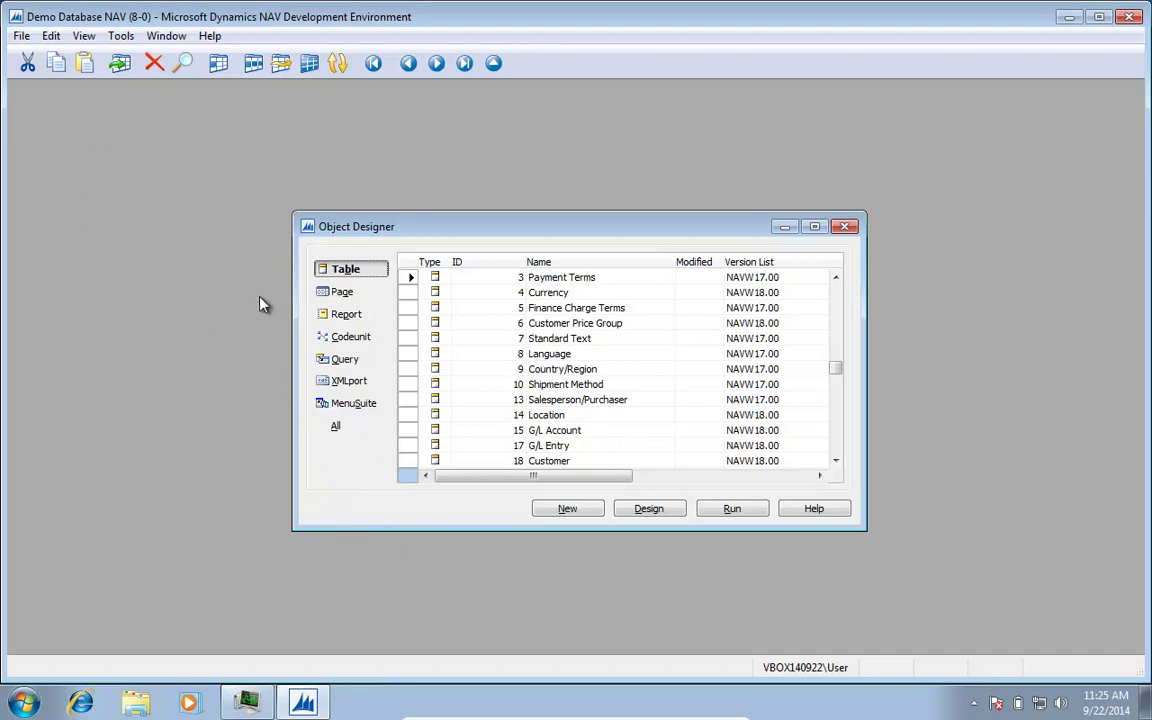
Step: Close the Development Environment and open C:\Temp\Windows 7 Prerequisites in Windows Explorer
click(1128, 17)
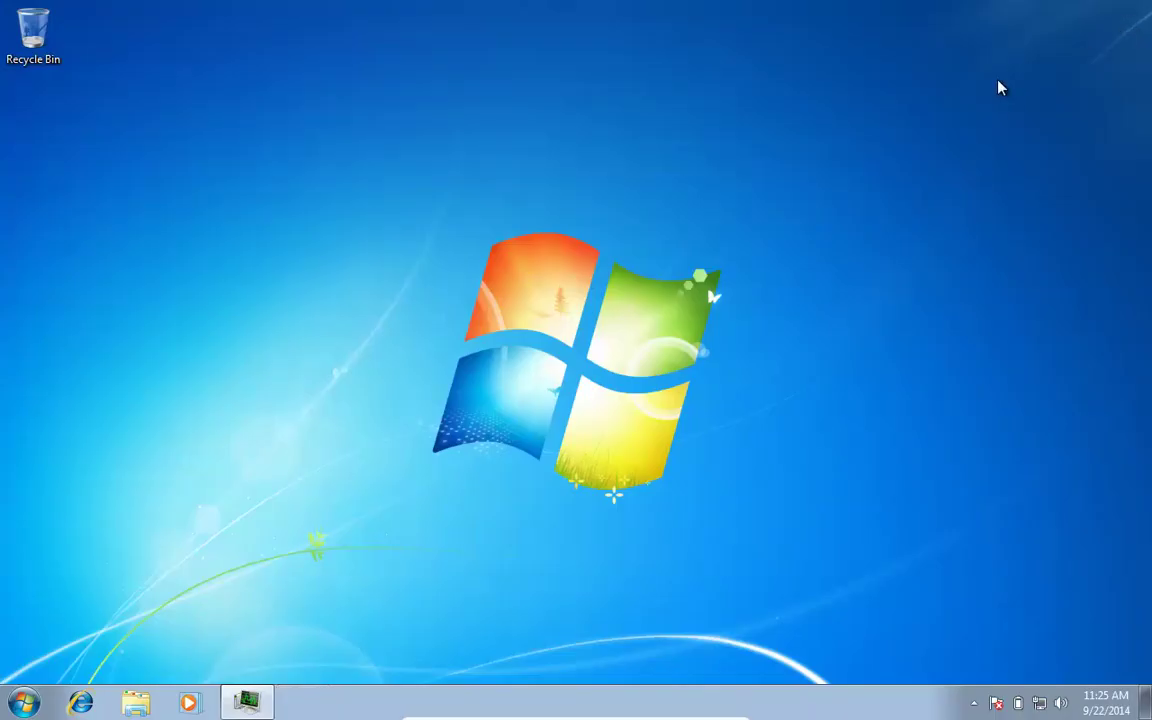
click(152, 705)
click(294, 394)
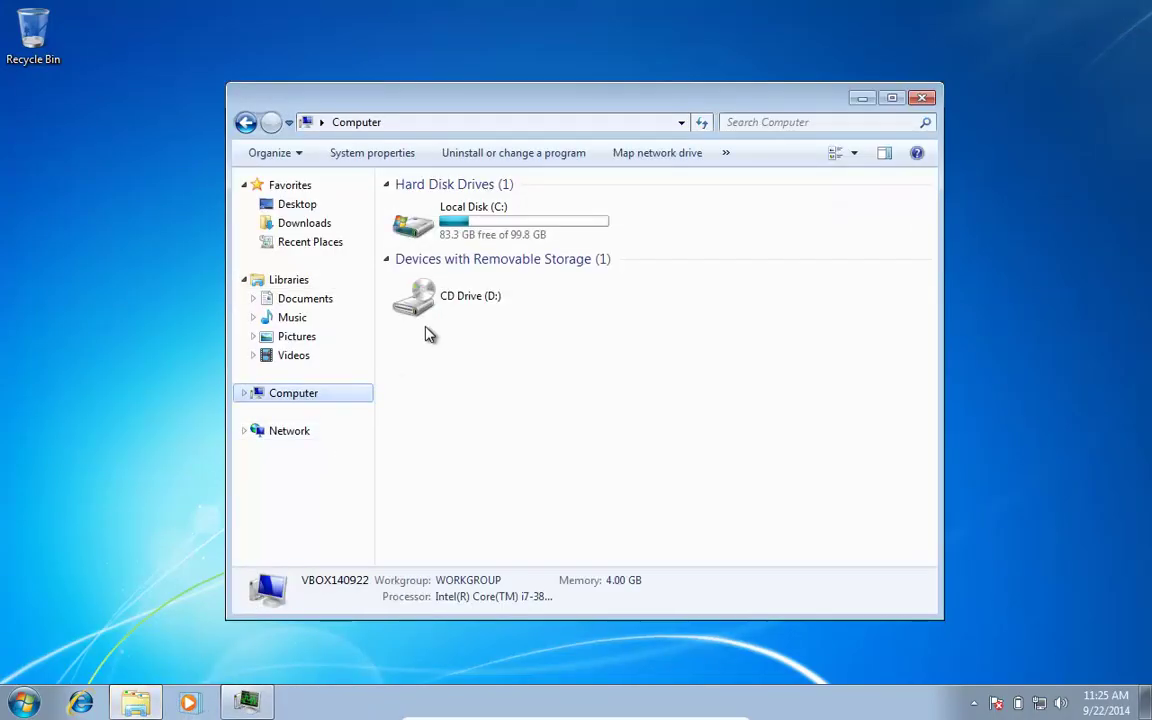
double_click(429, 226)
double_click(422, 282)
double_click(452, 225)
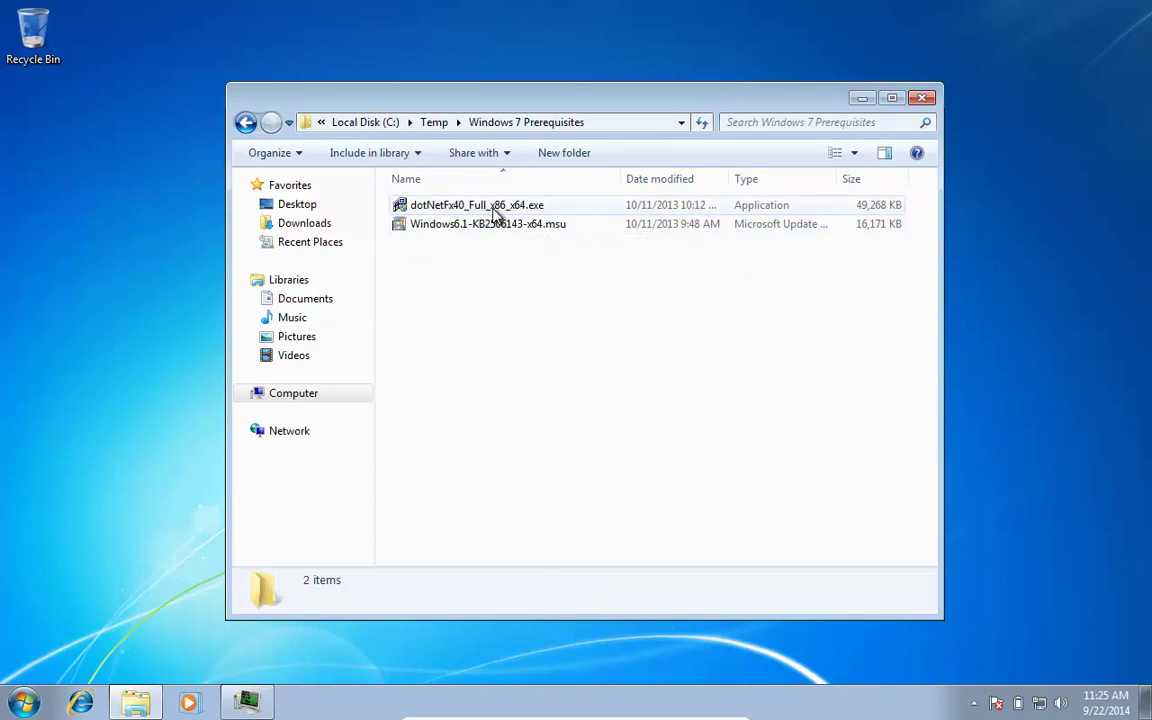
mouse_move(482, 205)
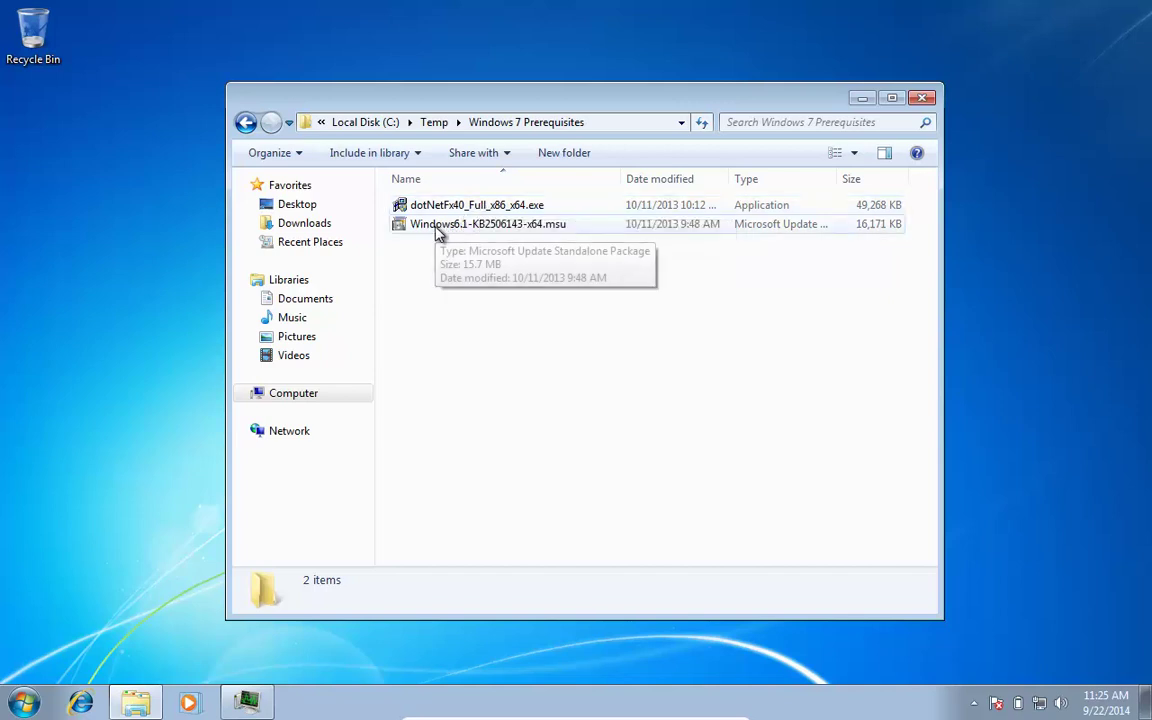
Step: Run Windows6.1-KB2506143-x64.msu, confirm the installation and accept the license terms
double_click(442, 231)
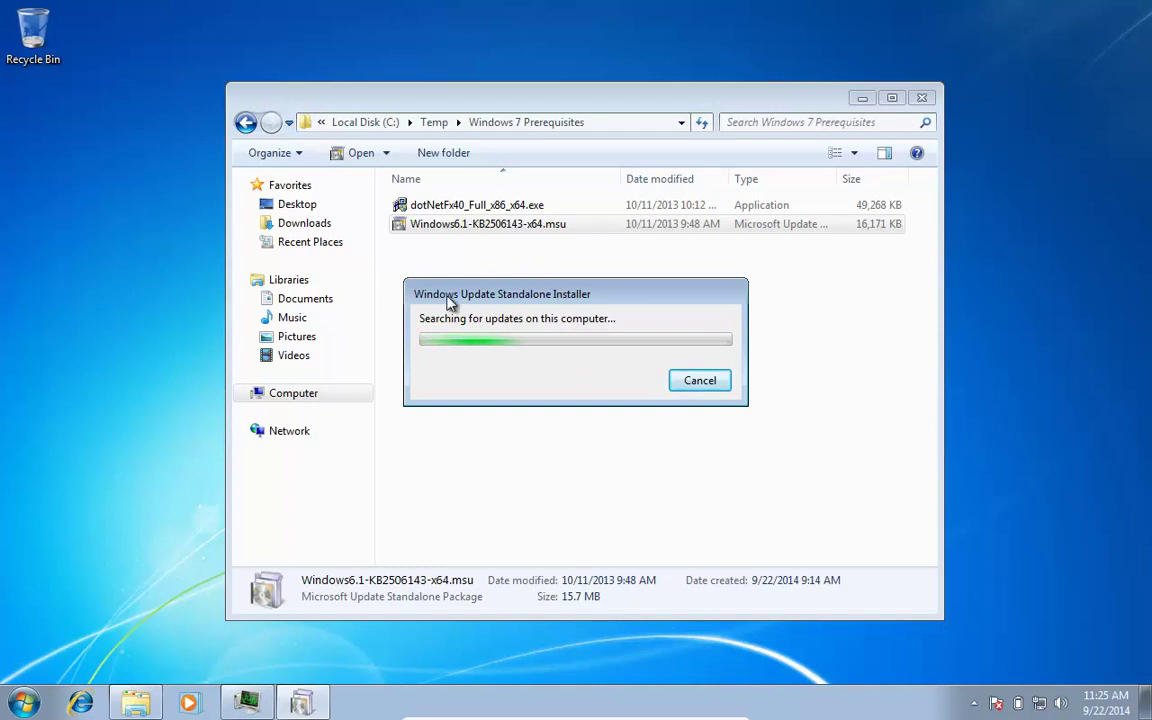
click(621, 424)
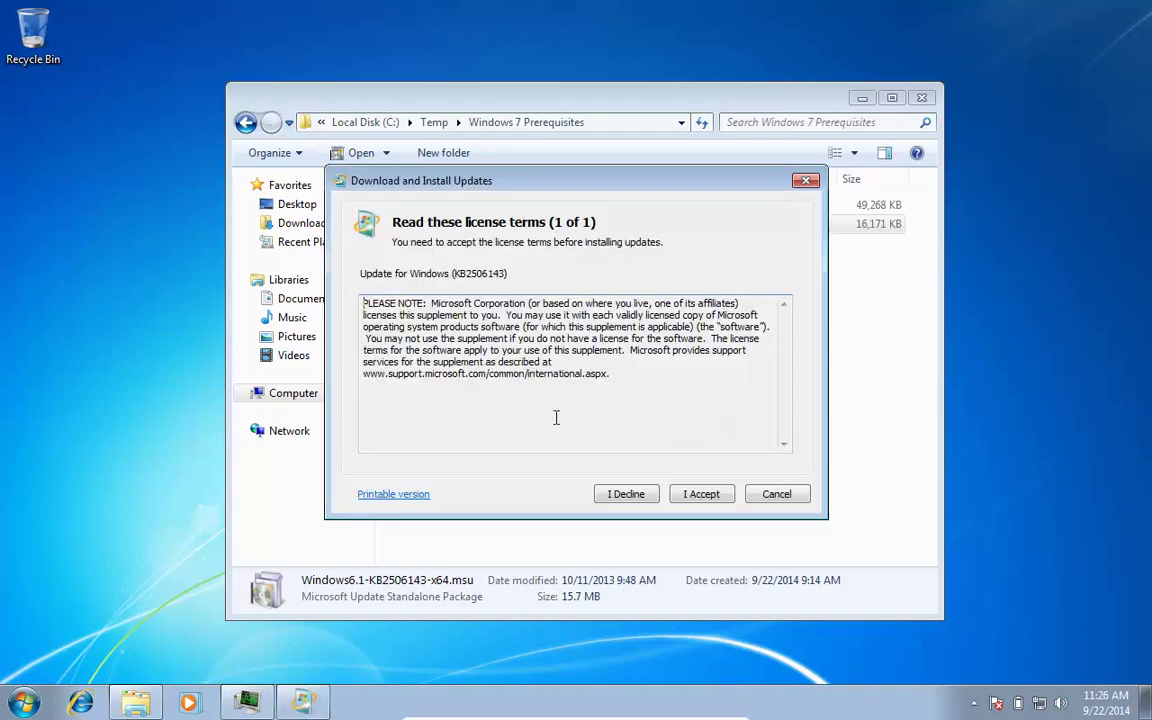
click(703, 500)
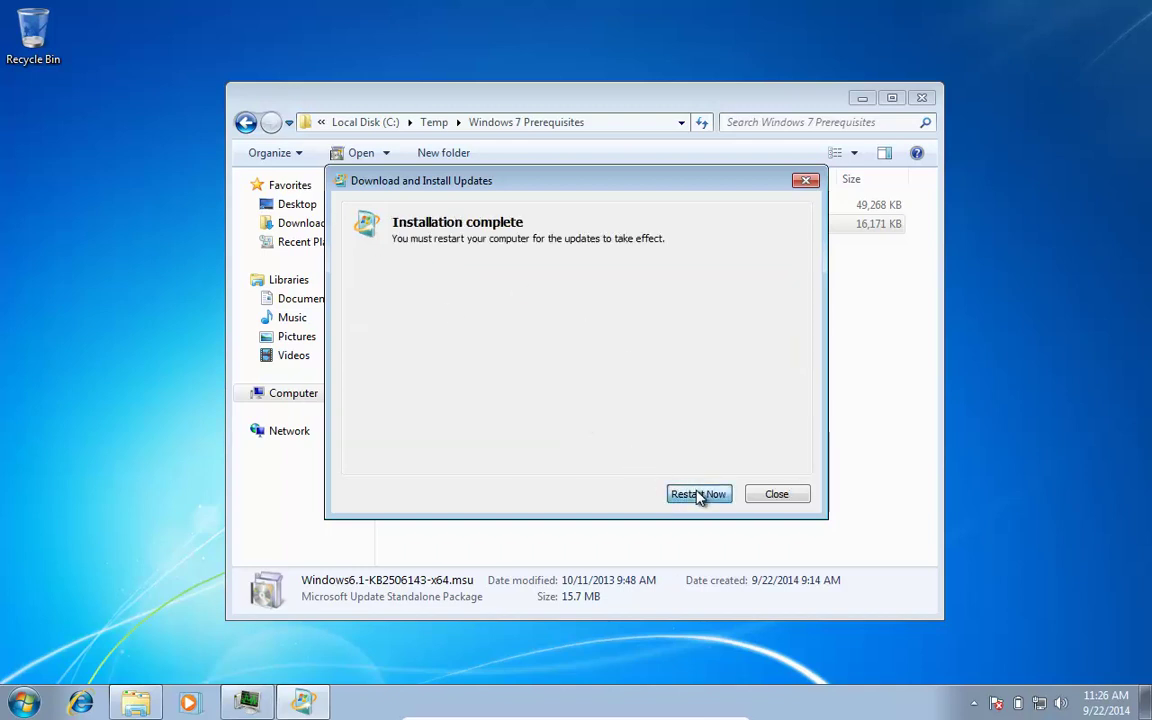
Step: Restart Windows to apply KB2506143, log back on with the password, and open the Computer window
click(699, 494)
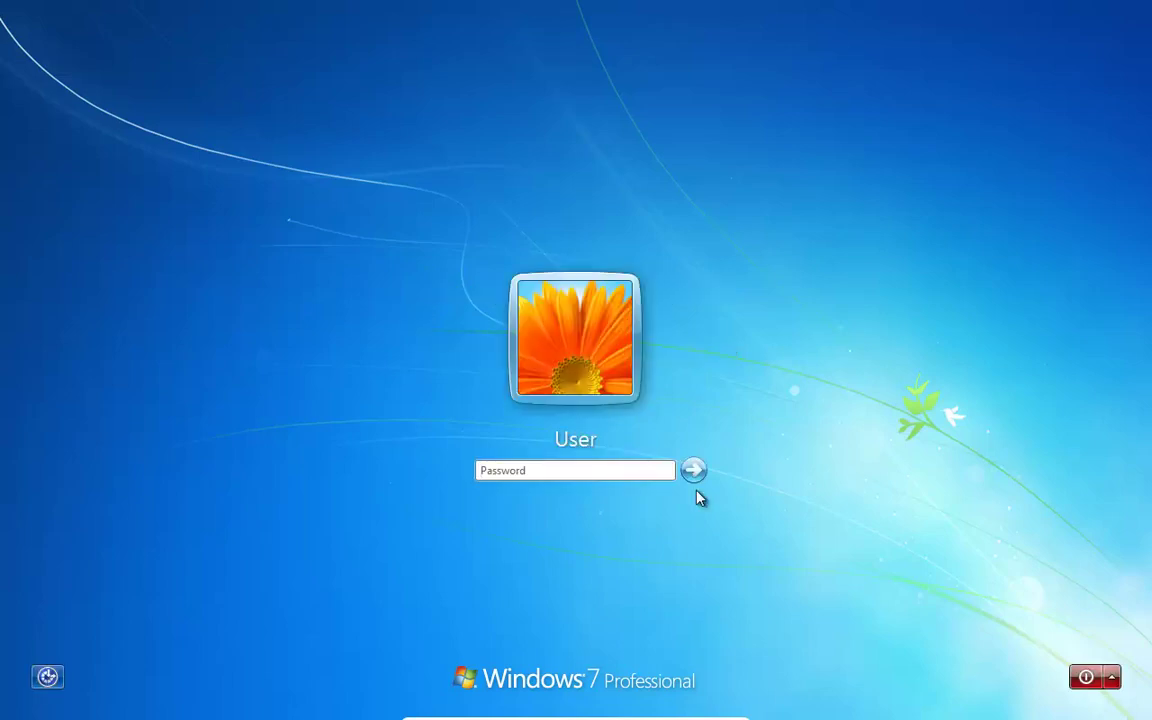
text(p)
key(Return)
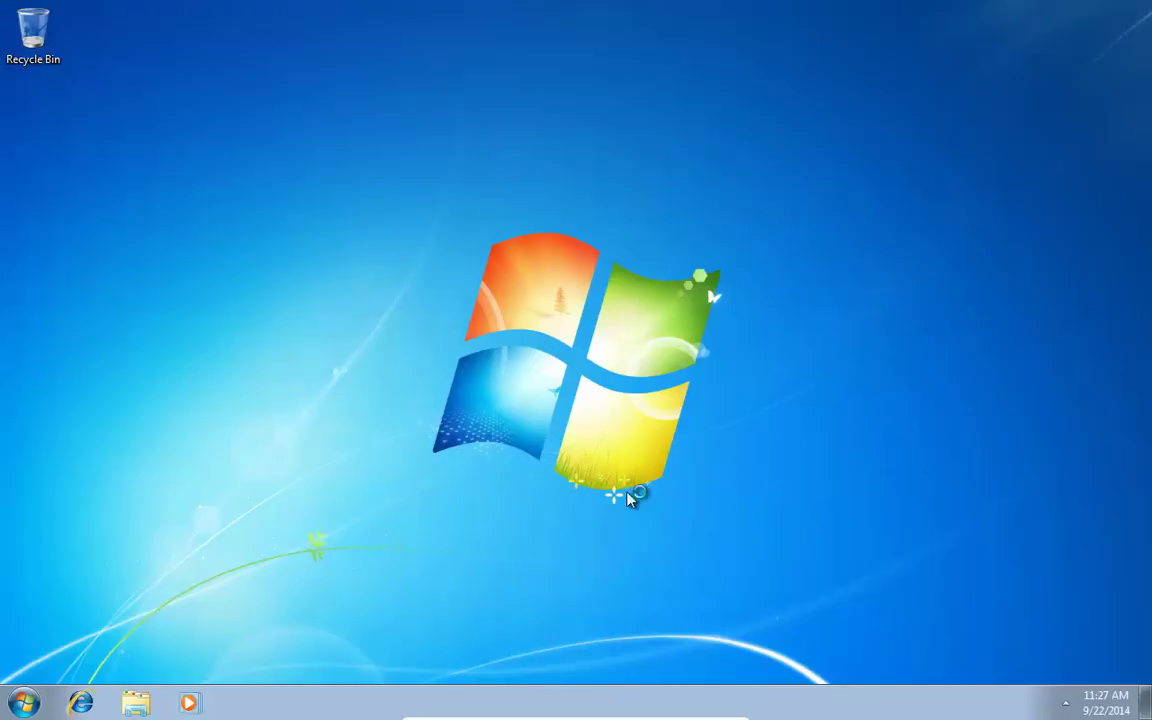
key(super)
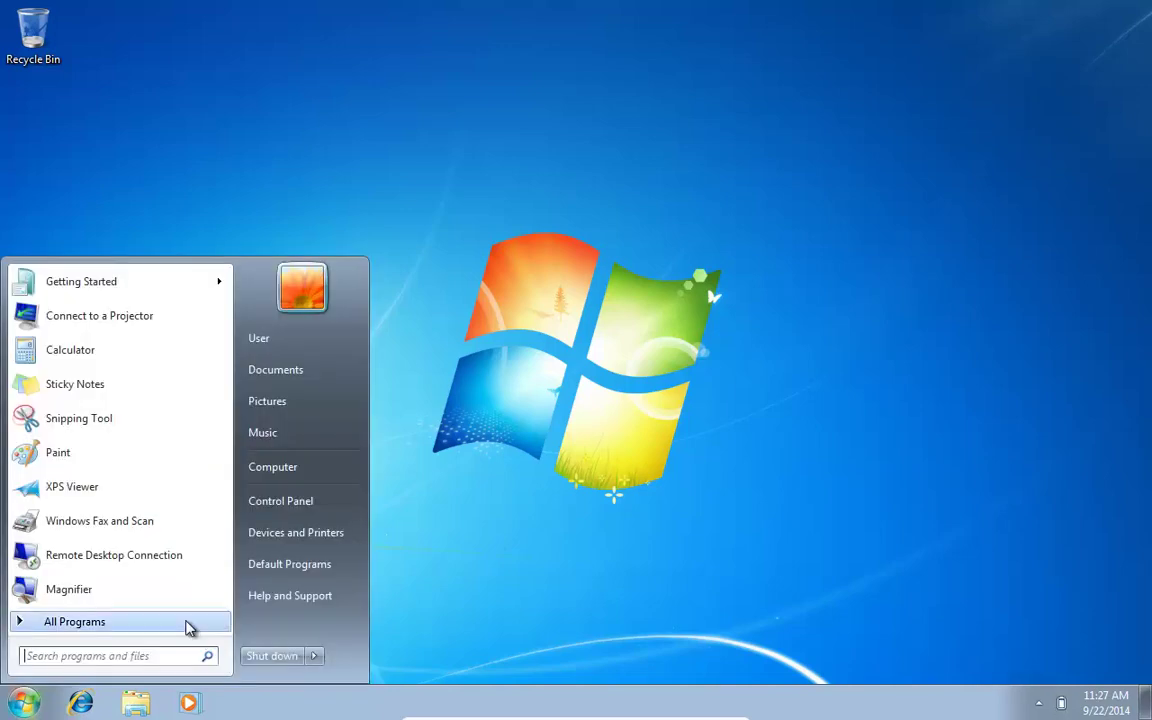
key(super+e)
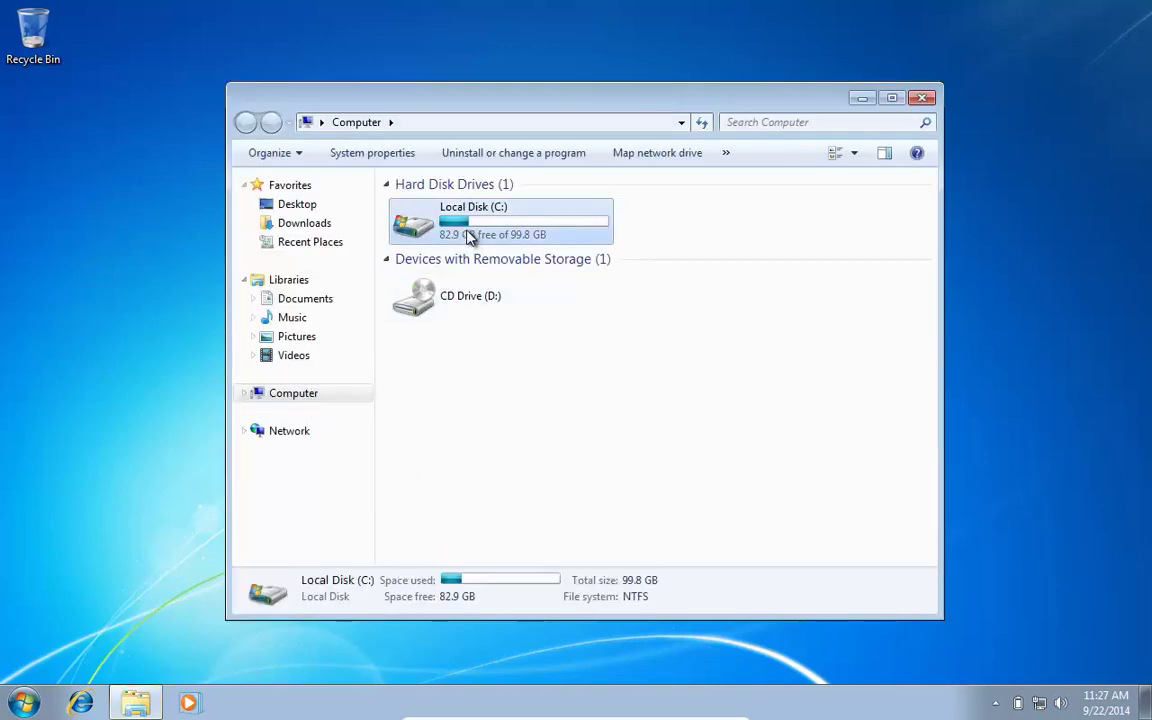
Step: Run setup.exe from C:\Temp\W1DVD with administrator rights
double_click(467, 233)
click(428, 284)
double_click(428, 284)
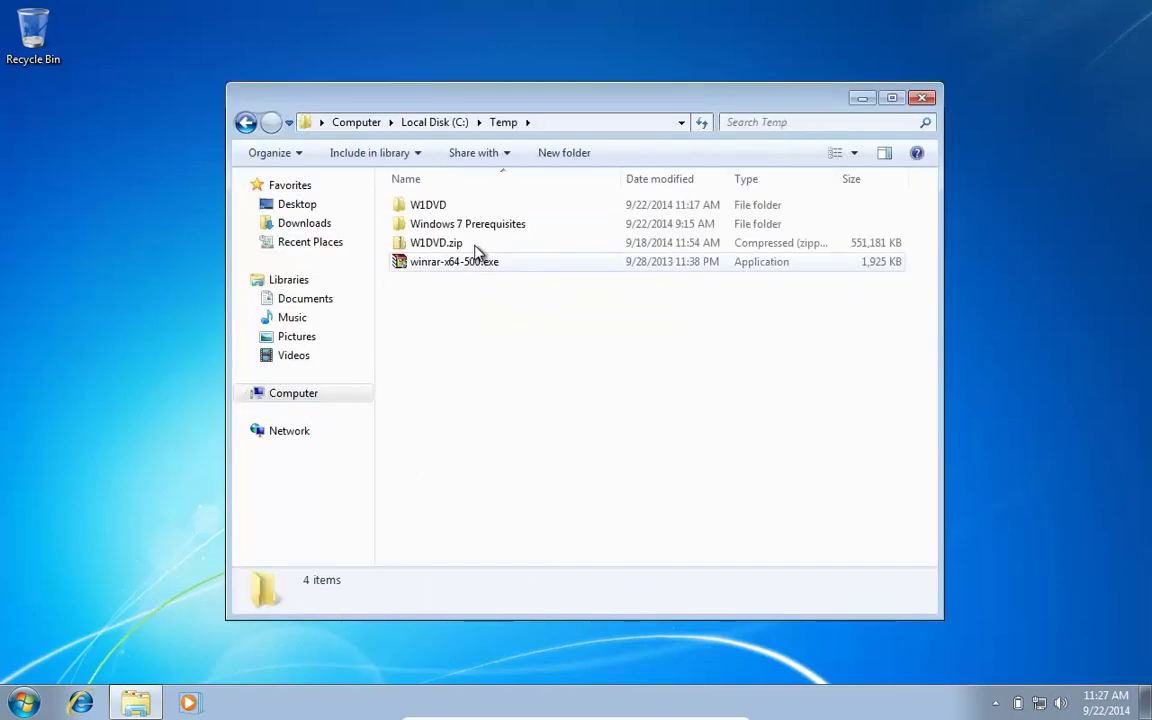
double_click(427, 210)
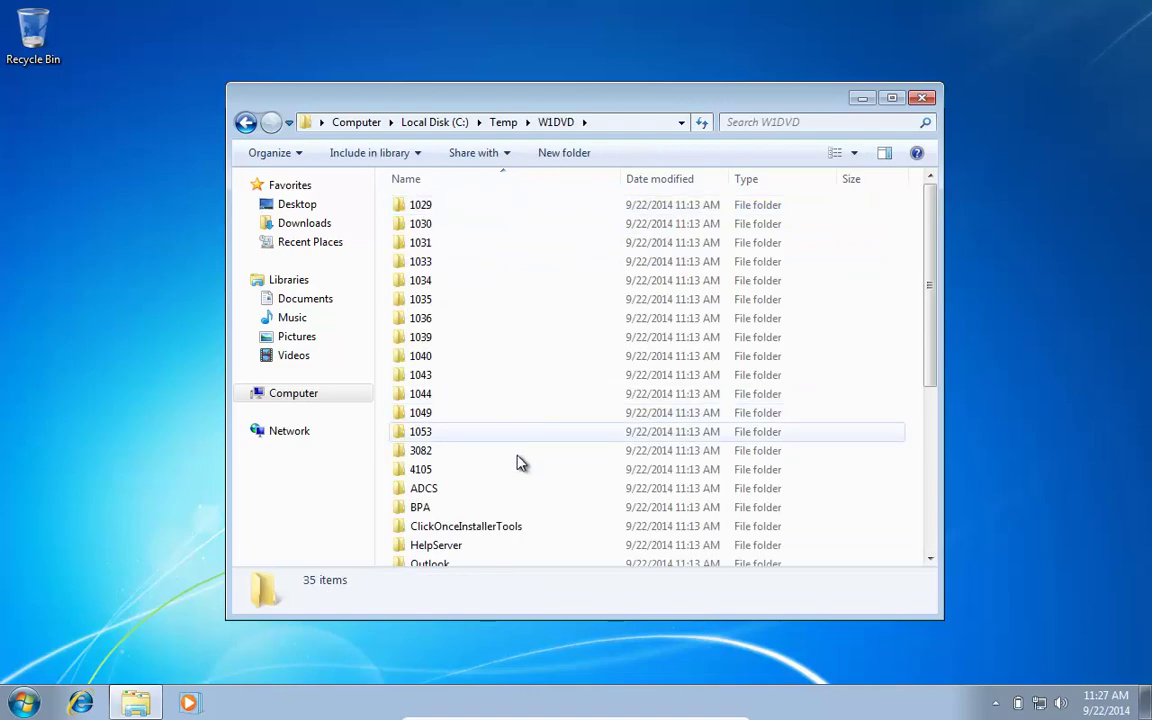
scroll(514, 470, down, 10)
click(430, 521)
double_click(430, 521)
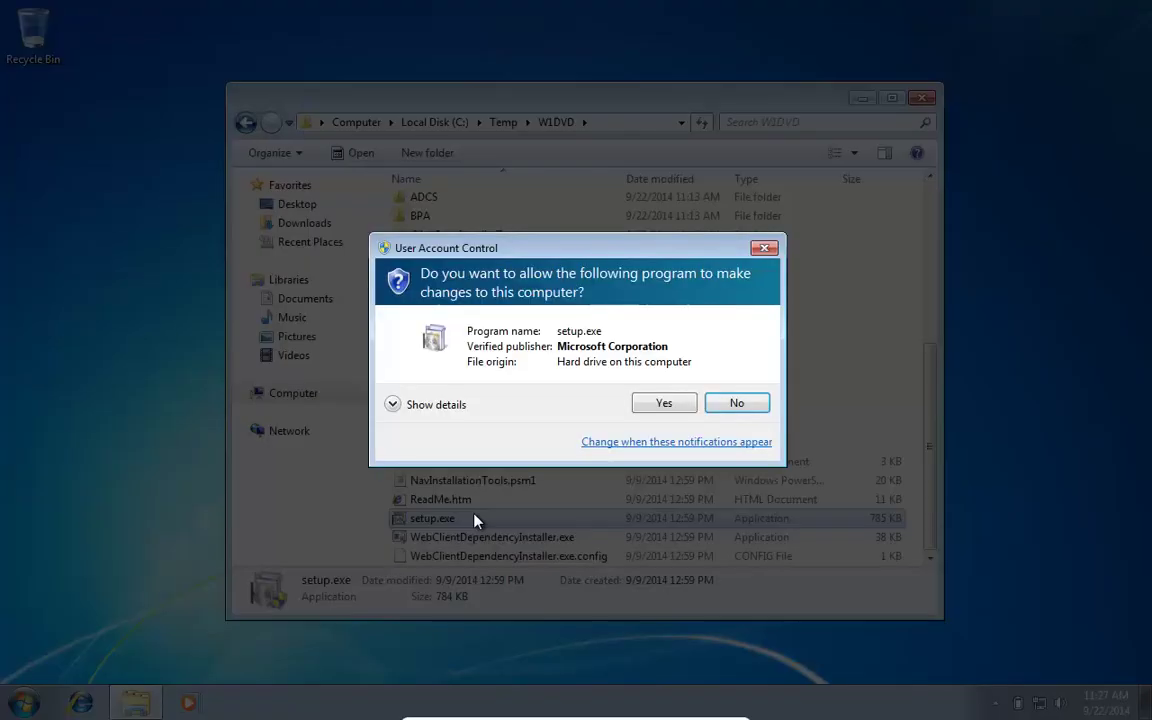
click(666, 400)
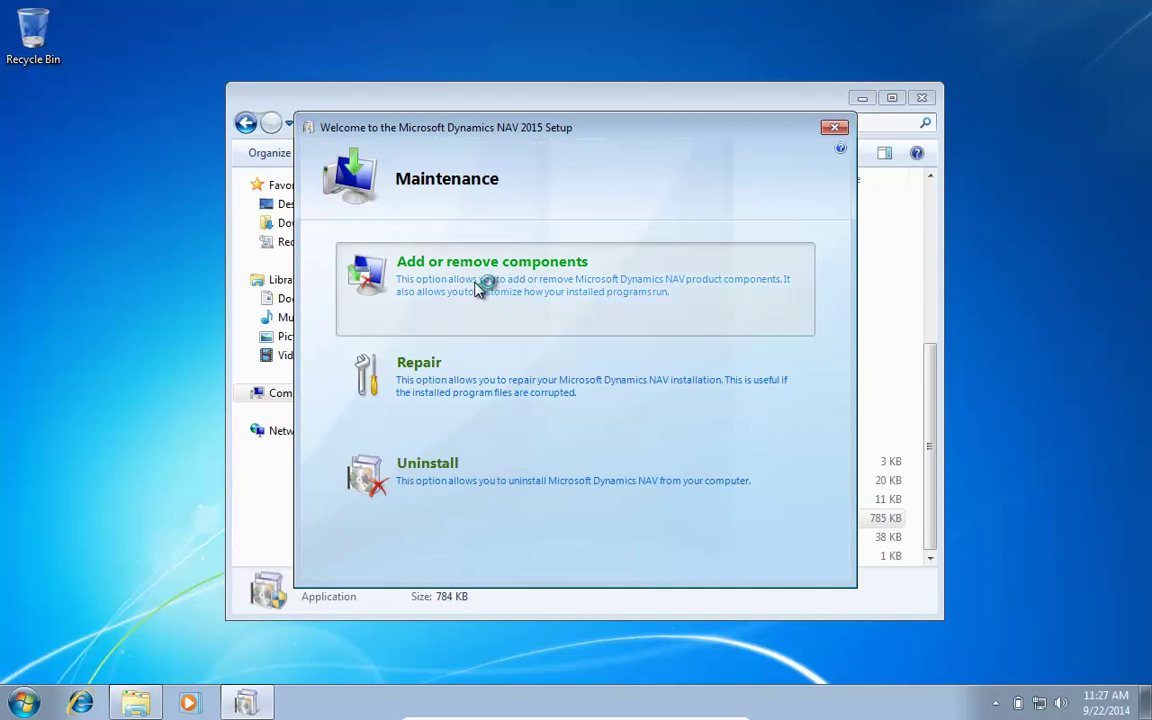
Step: Choose Add or remove components and keep Server set to Run from My Computer
click(478, 287)
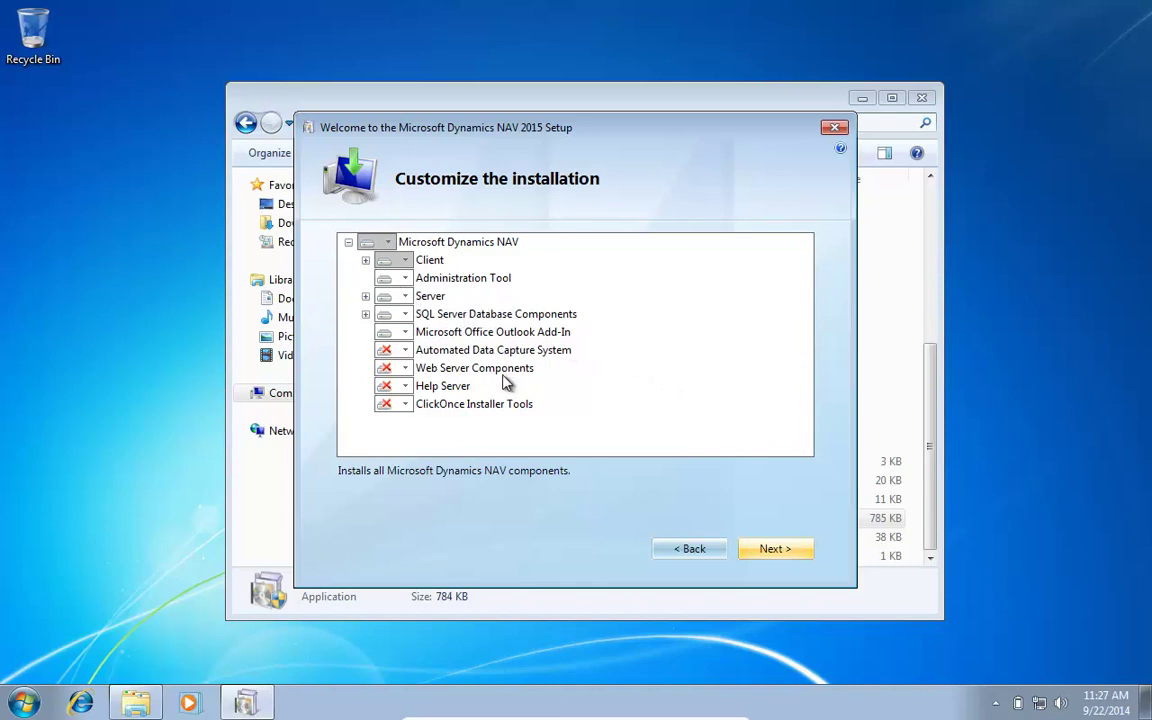
click(405, 297)
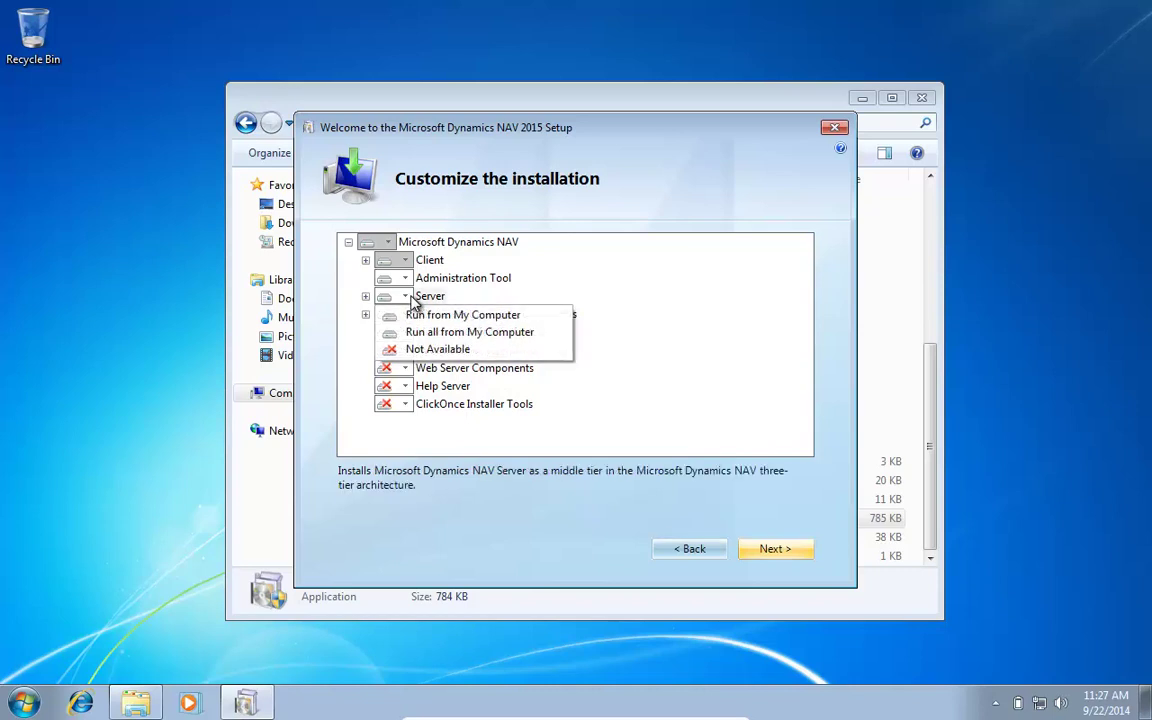
click(530, 316)
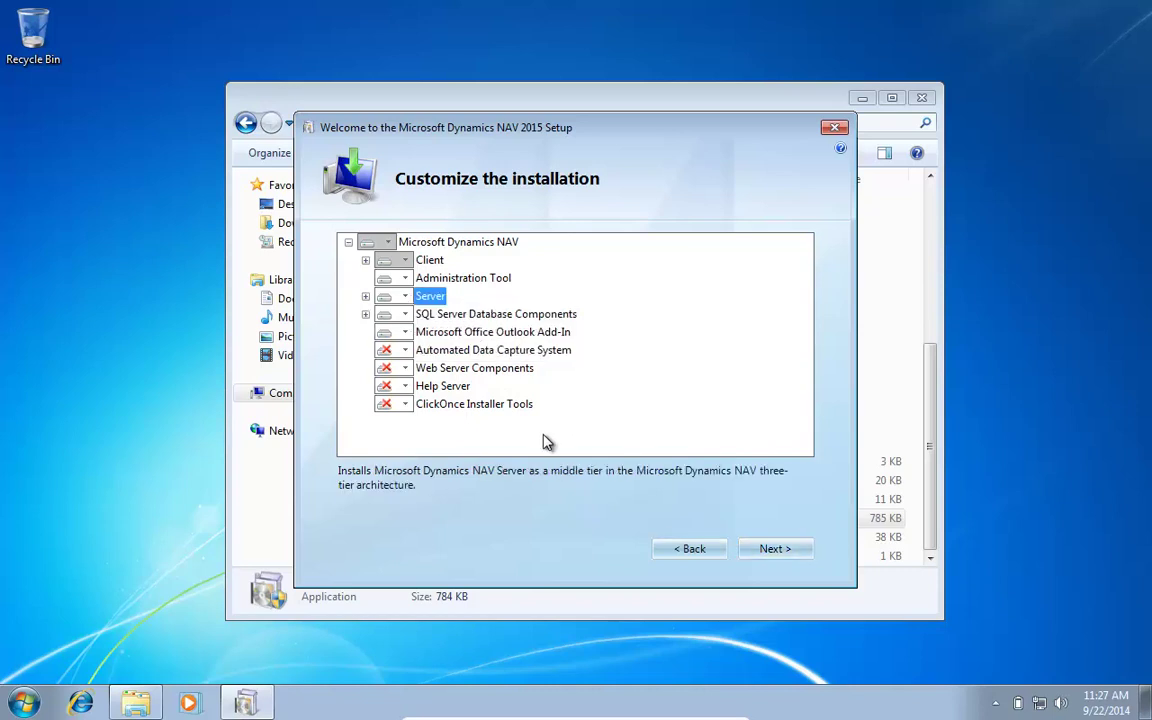
key(super)
text(service)
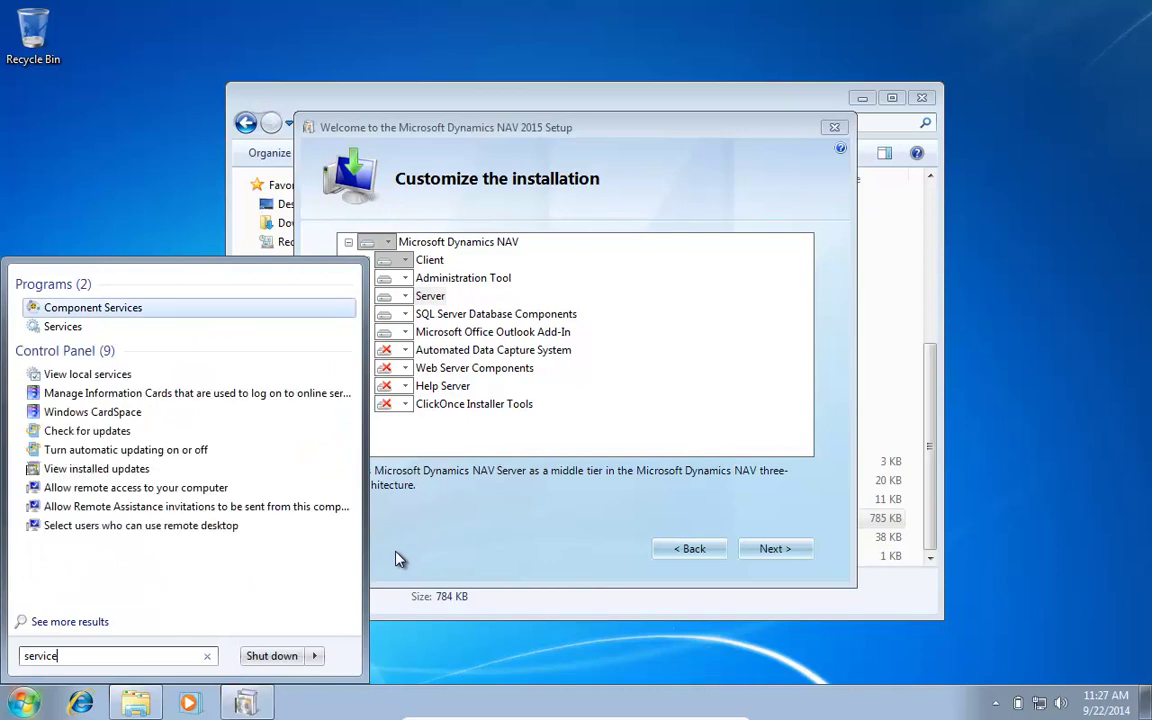
key(Down)
key(Return)
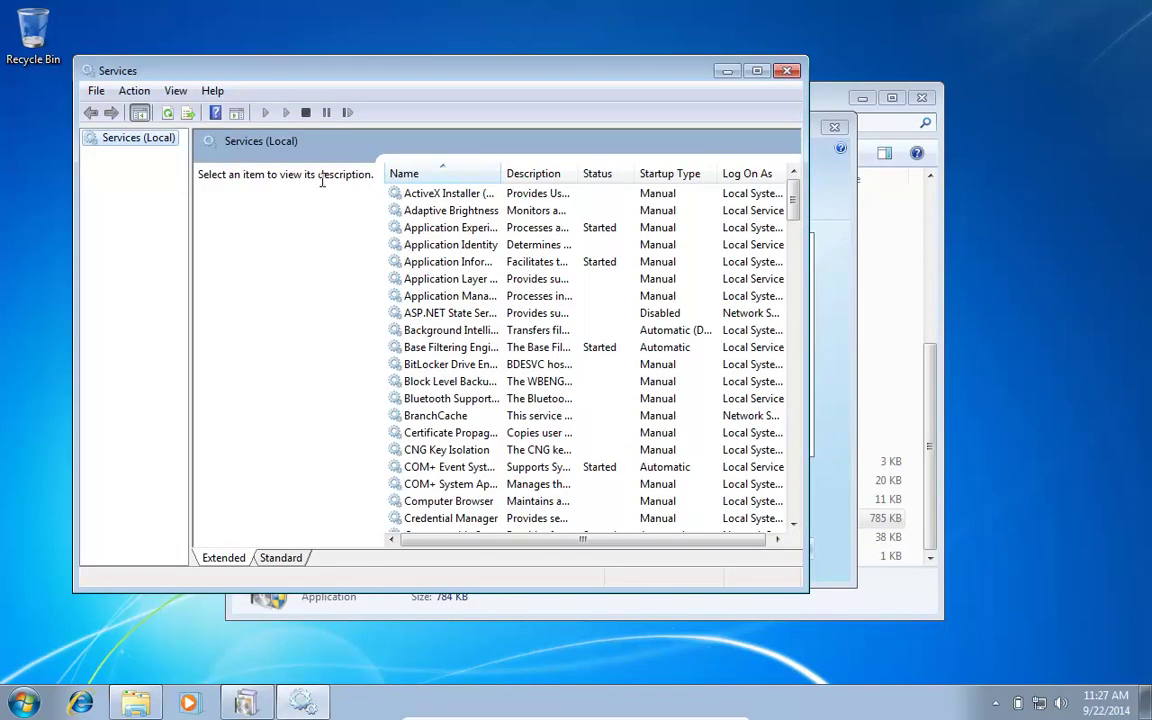
click(794, 450)
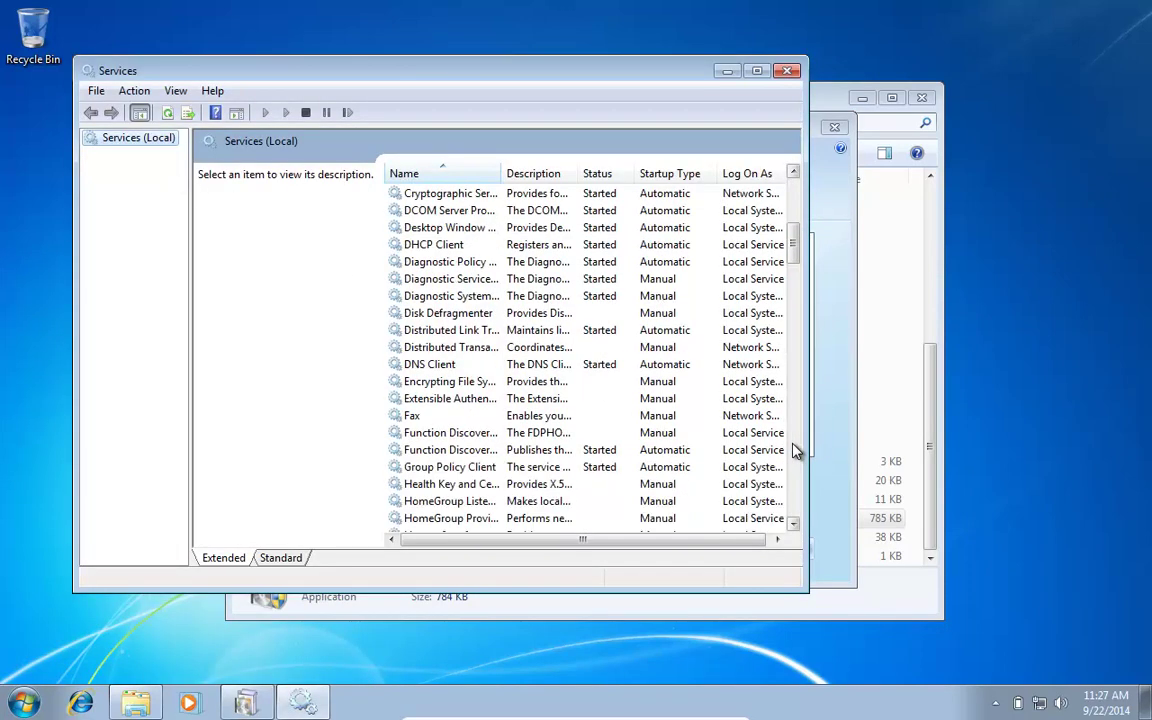
click(797, 453)
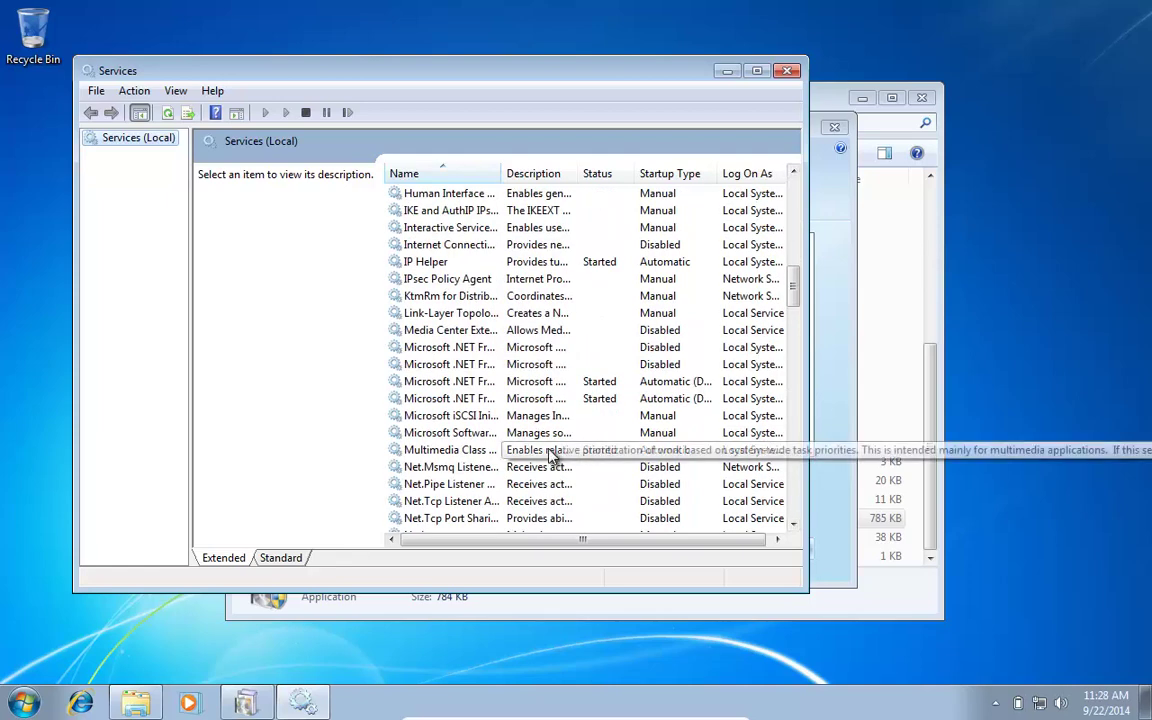
drag(499, 172, 627, 173)
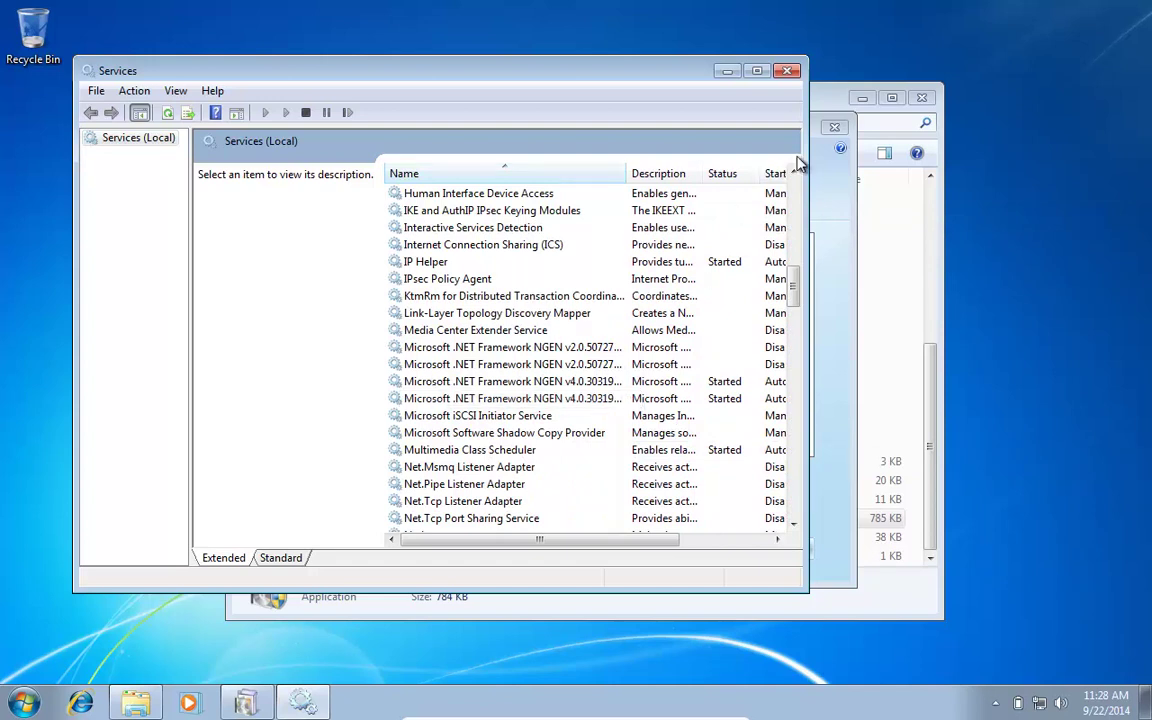
click(789, 71)
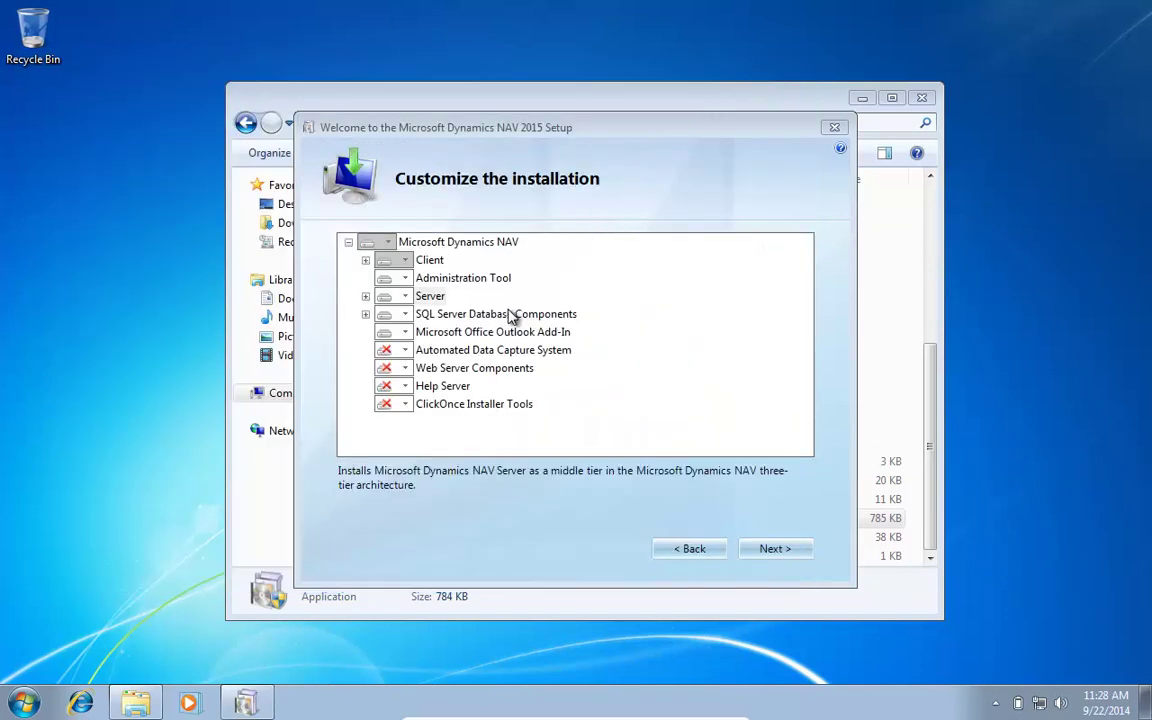
Step: Set the Server component to Not Available in the component list
click(405, 298)
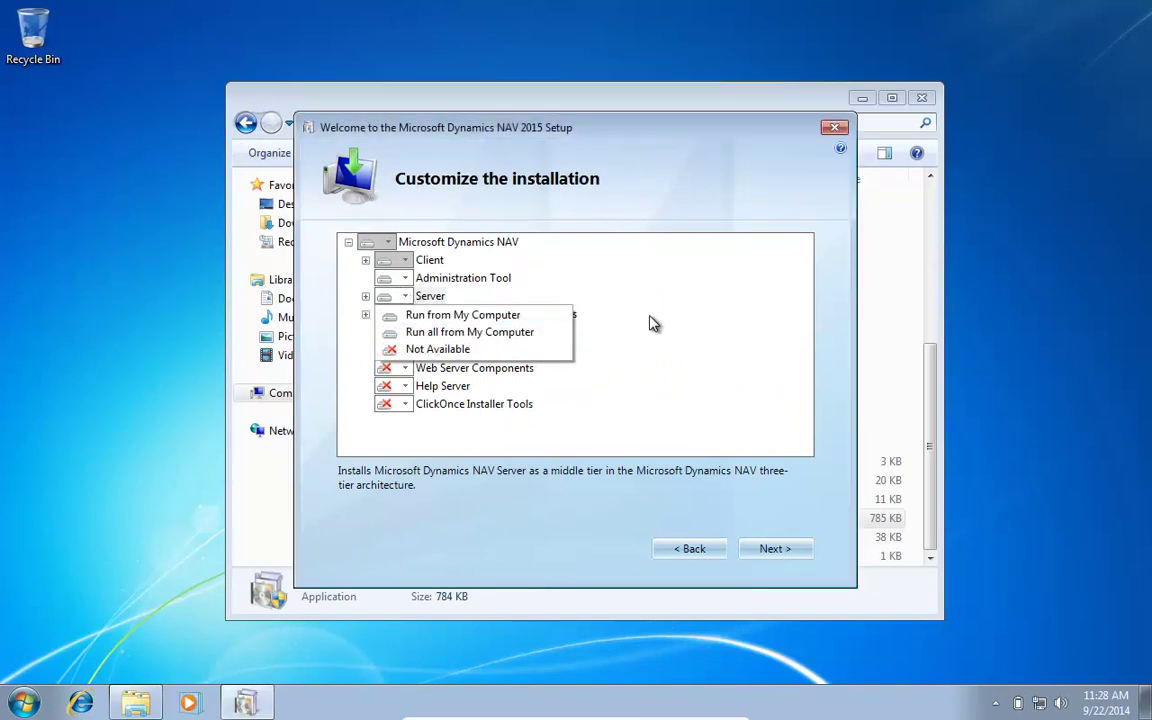
click(700, 309)
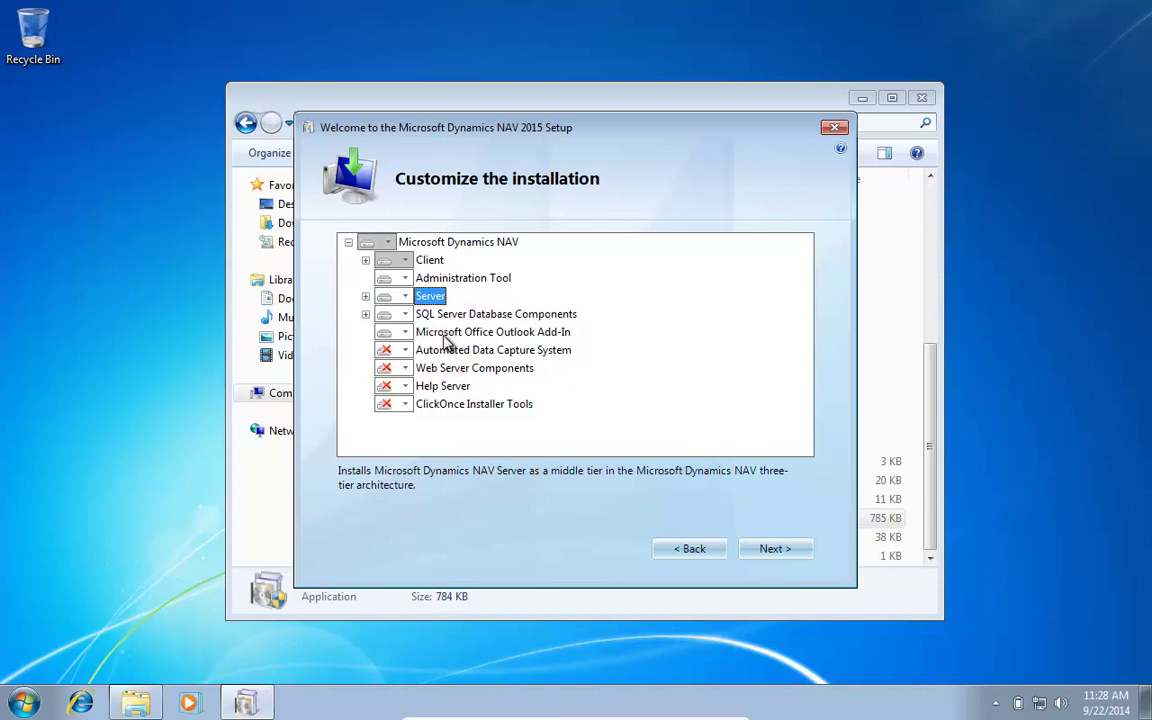
click(406, 297)
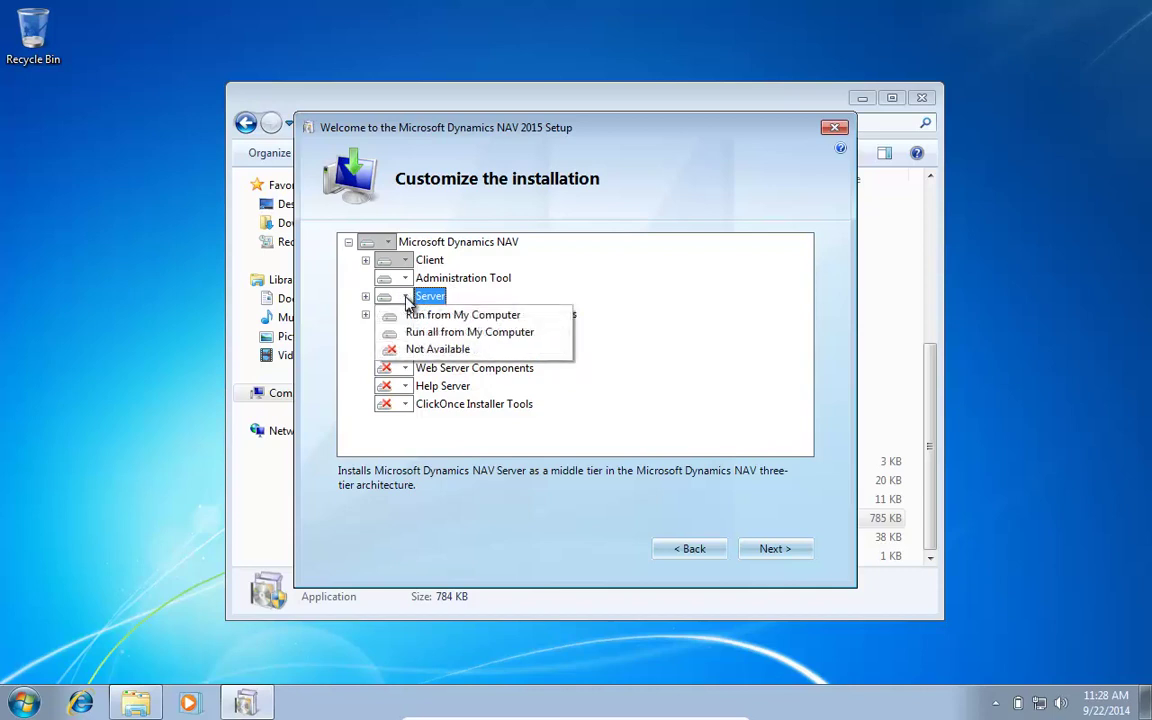
click(457, 351)
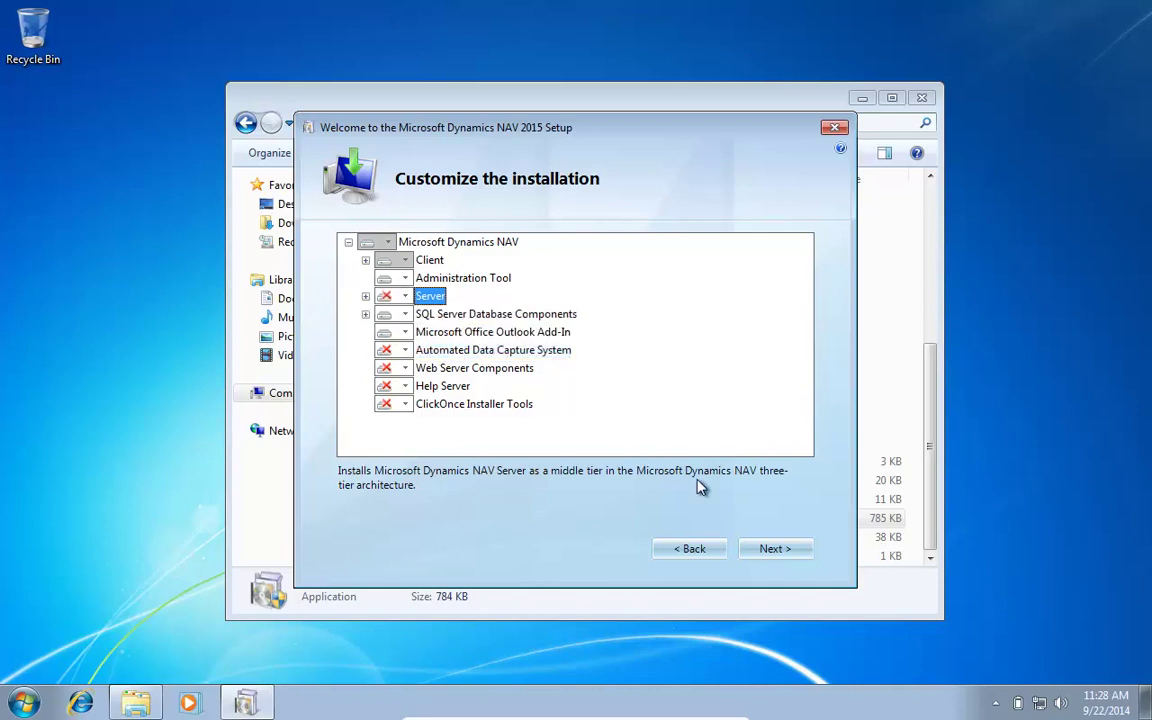
Step: Apply the removal, view the Outlook Add-In problem report, and close setup
click(778, 555)
click(779, 553)
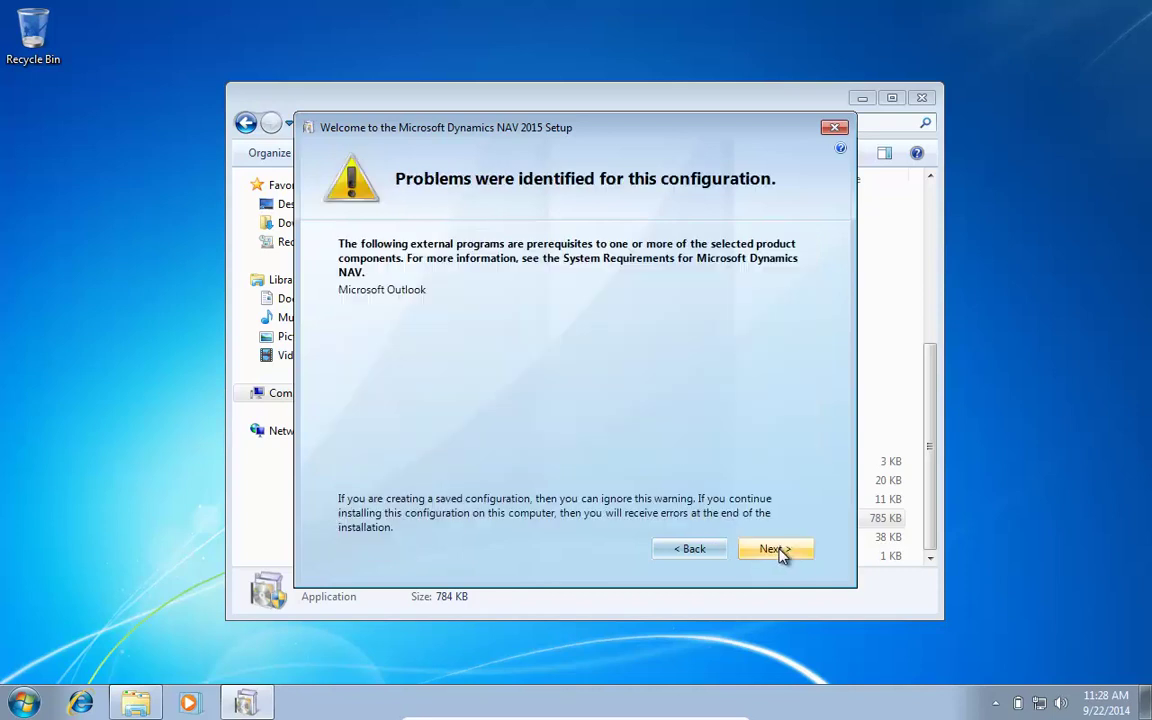
click(776, 549)
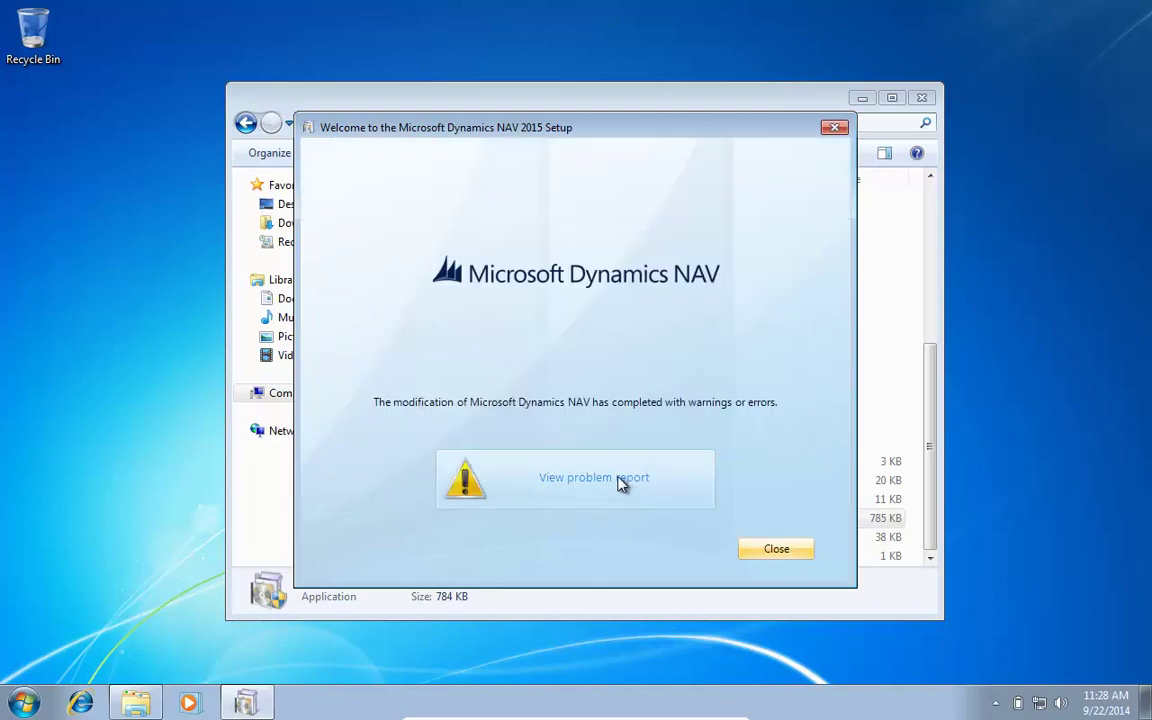
click(620, 483)
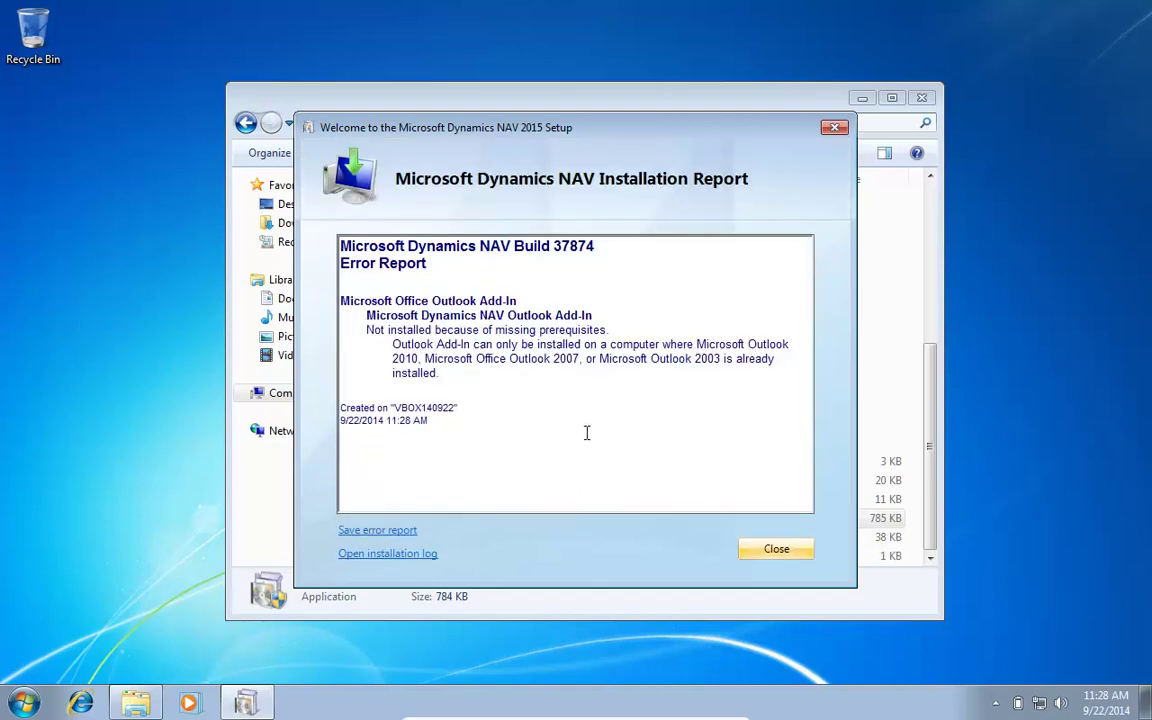
click(776, 549)
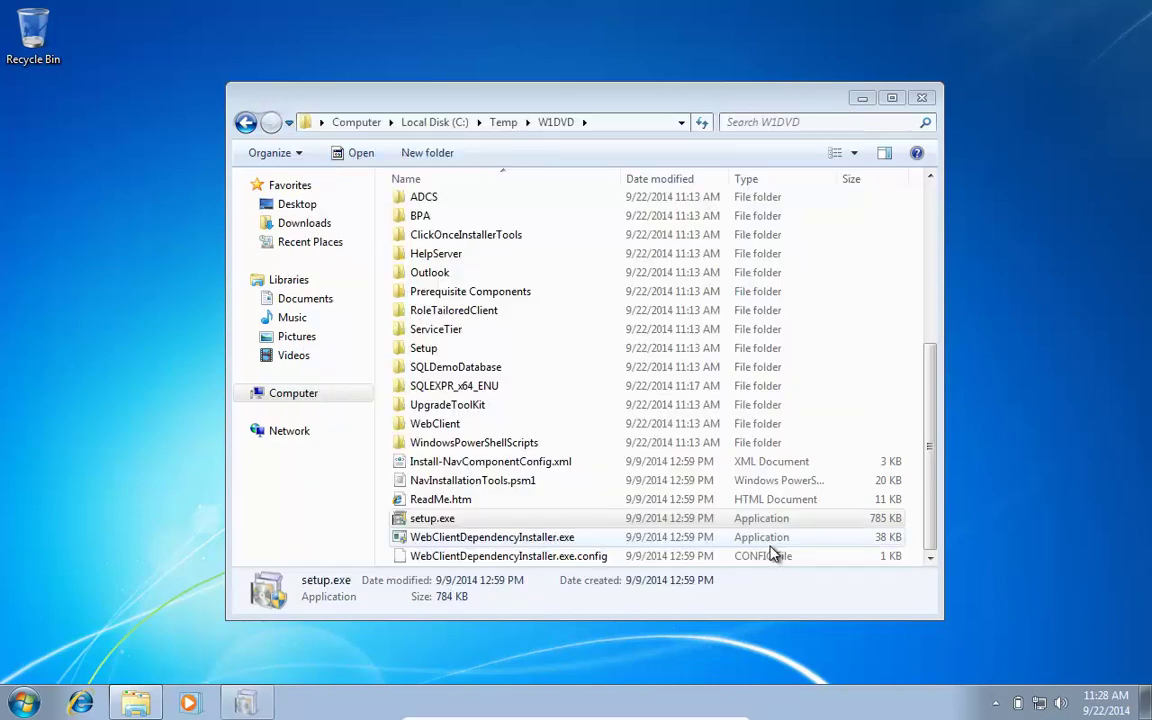
Step: Rerun setup.exe as administrator and set Server to Run from My Computer under Add or remove components
double_click(438, 522)
click(662, 406)
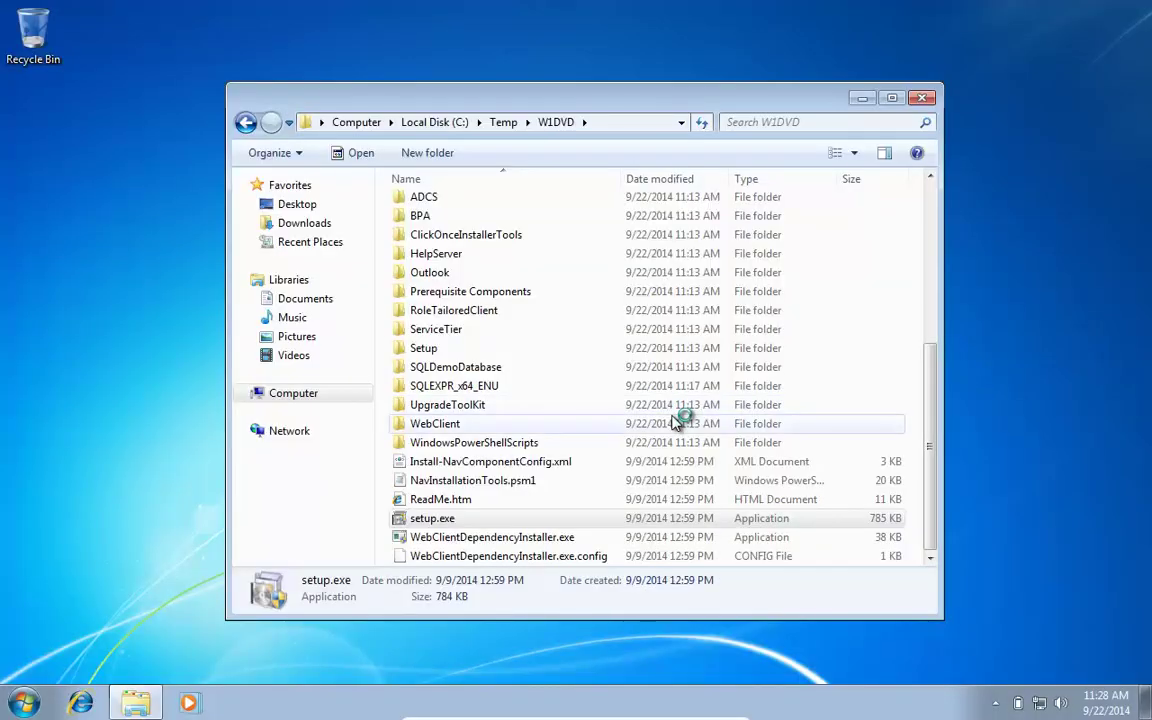
click(388, 300)
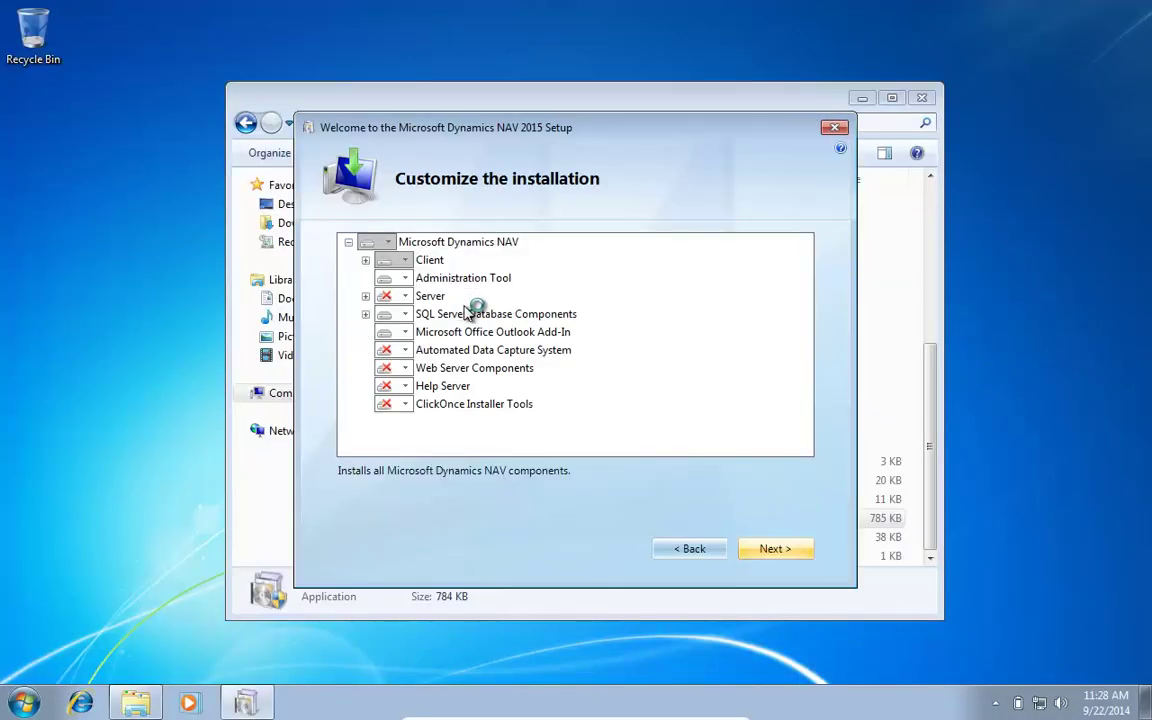
click(405, 297)
click(416, 314)
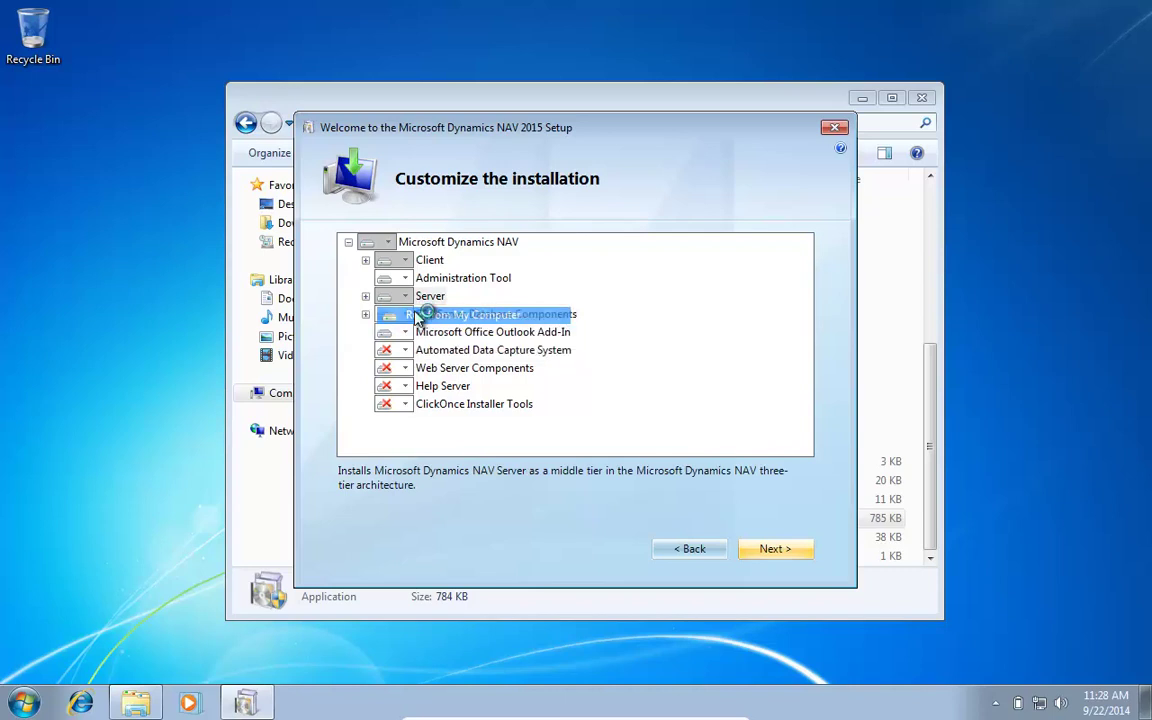
Step: Apply the component change and open the Outlook Add-In problem report
click(777, 549)
click(780, 550)
click(781, 551)
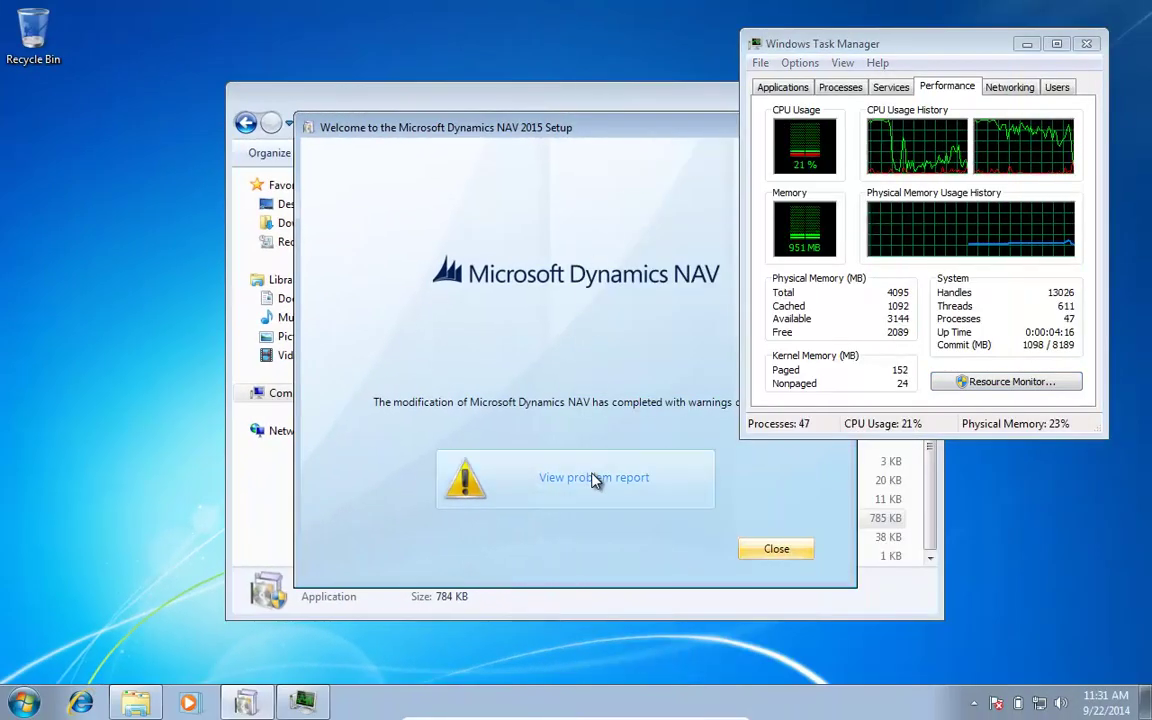
click(596, 480)
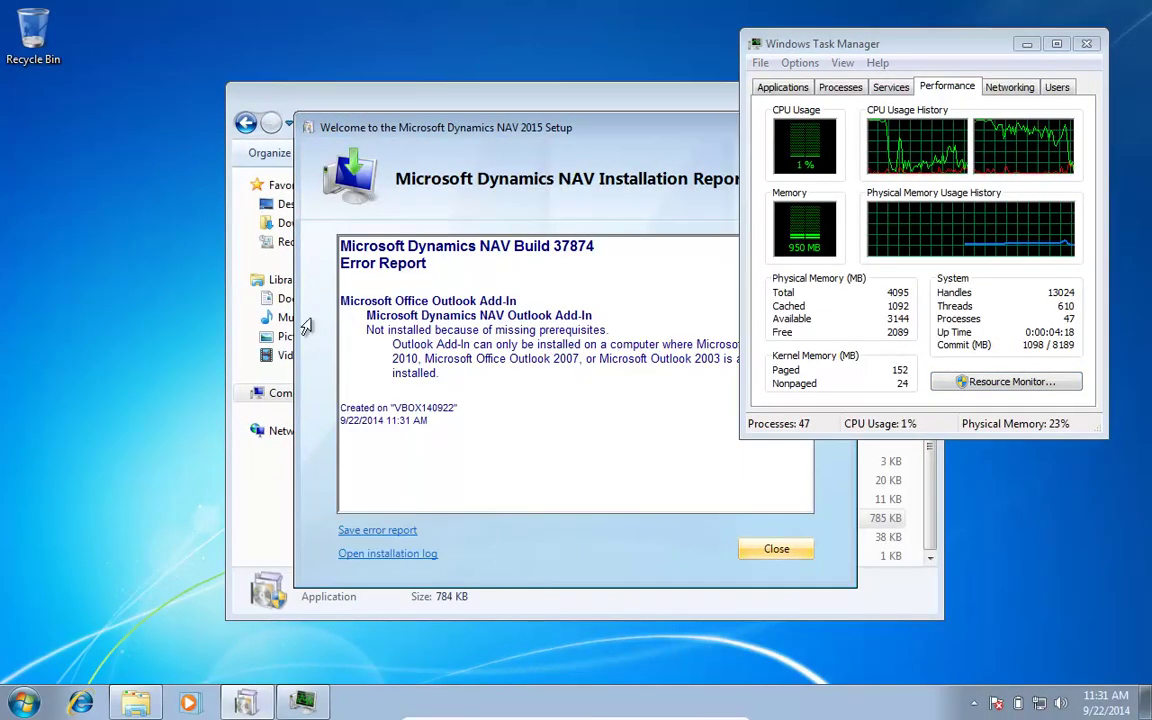
Step: Close NAV Setup and open the Services console via a Start search for 'service'
click(765, 547)
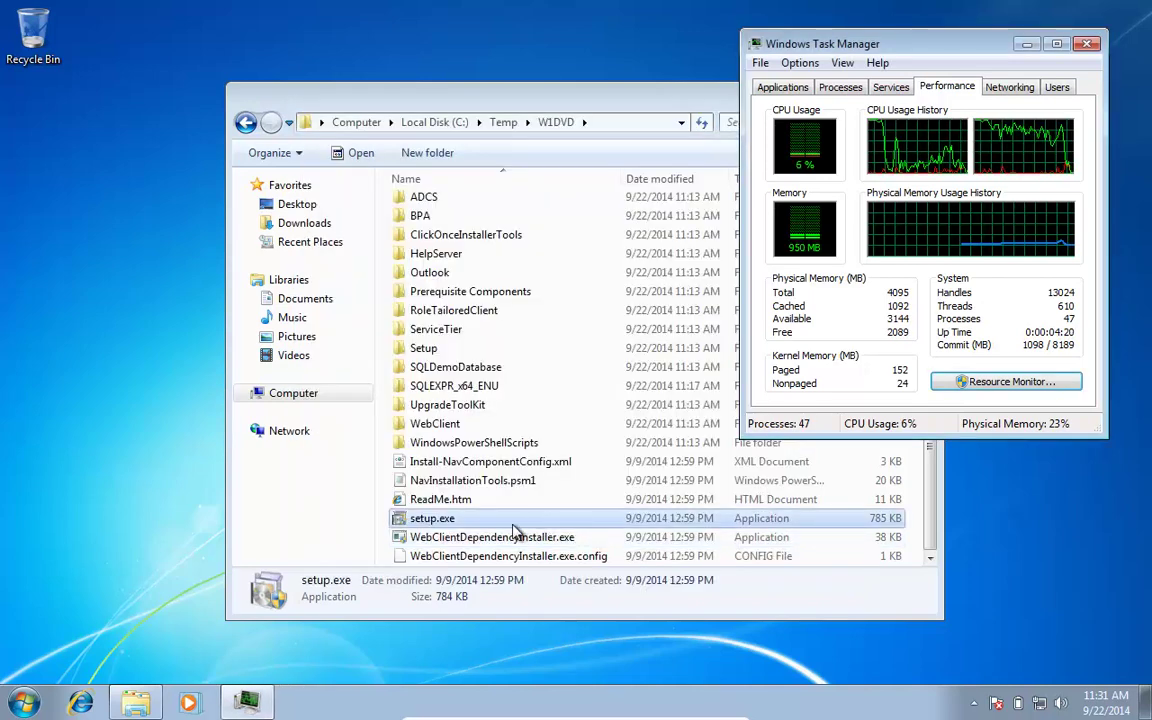
key(super)
text(servic)
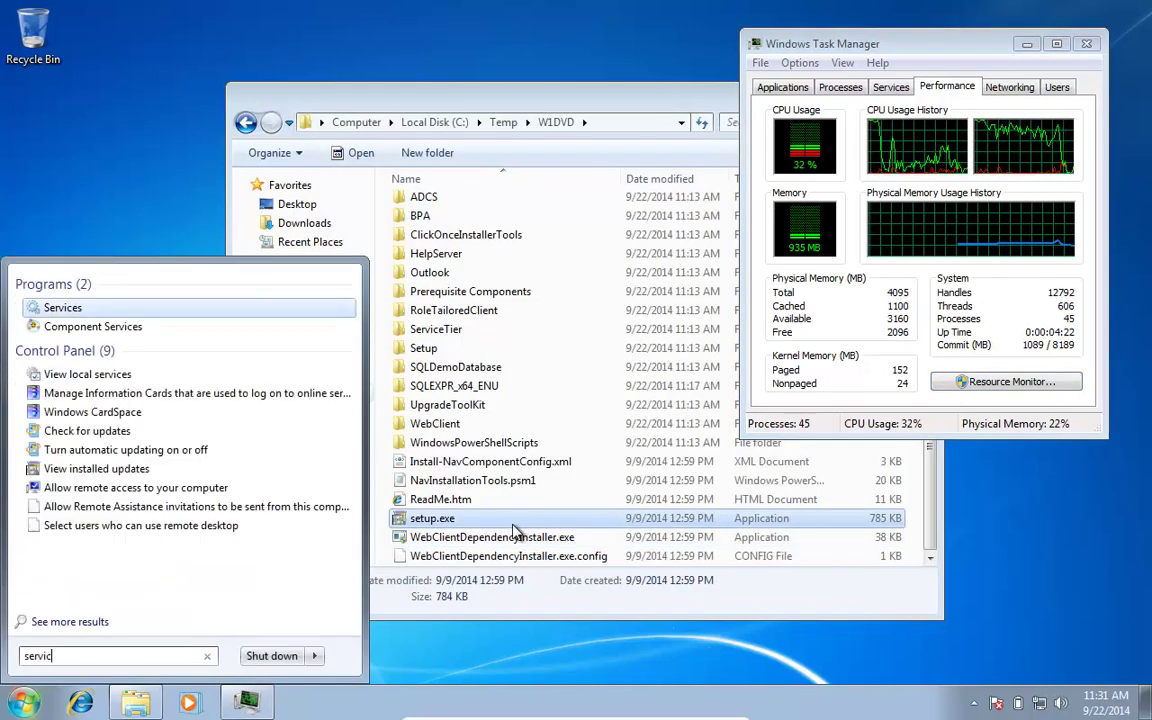
text(e)
key(Return)
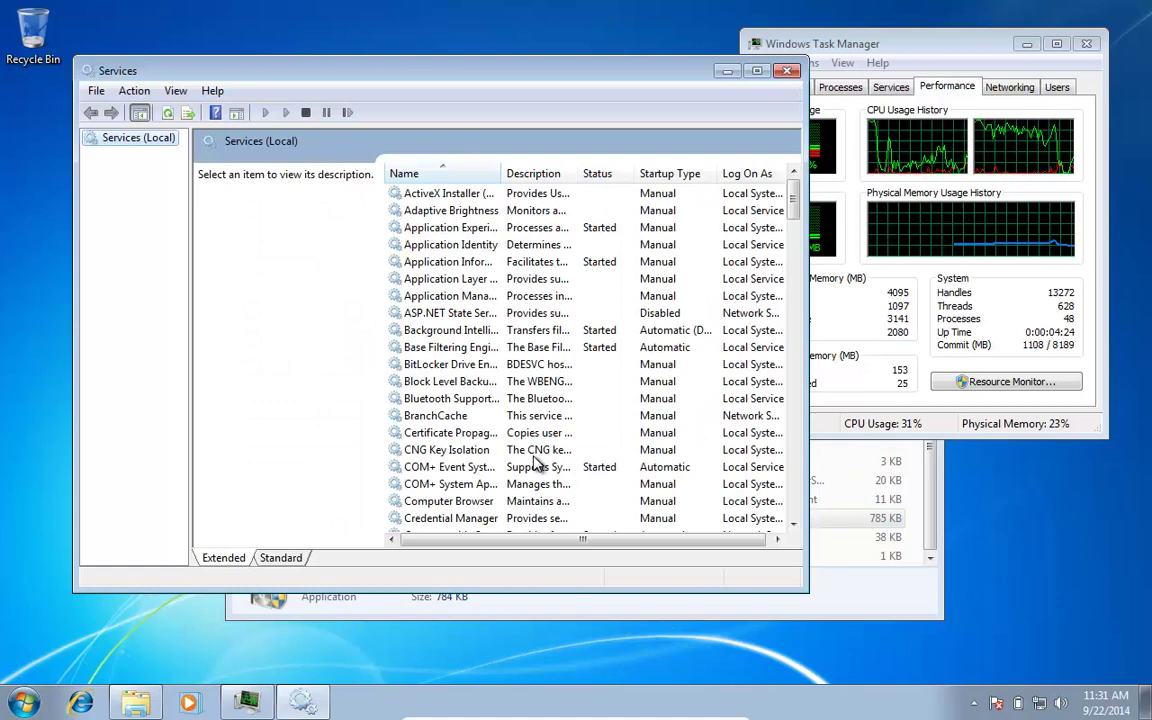
Step: Widen the Name column to confirm NAV Server [DynamicsNAV80] is started, then search Start for 'nav'
click(450, 432)
scroll(455, 447, down, 13)
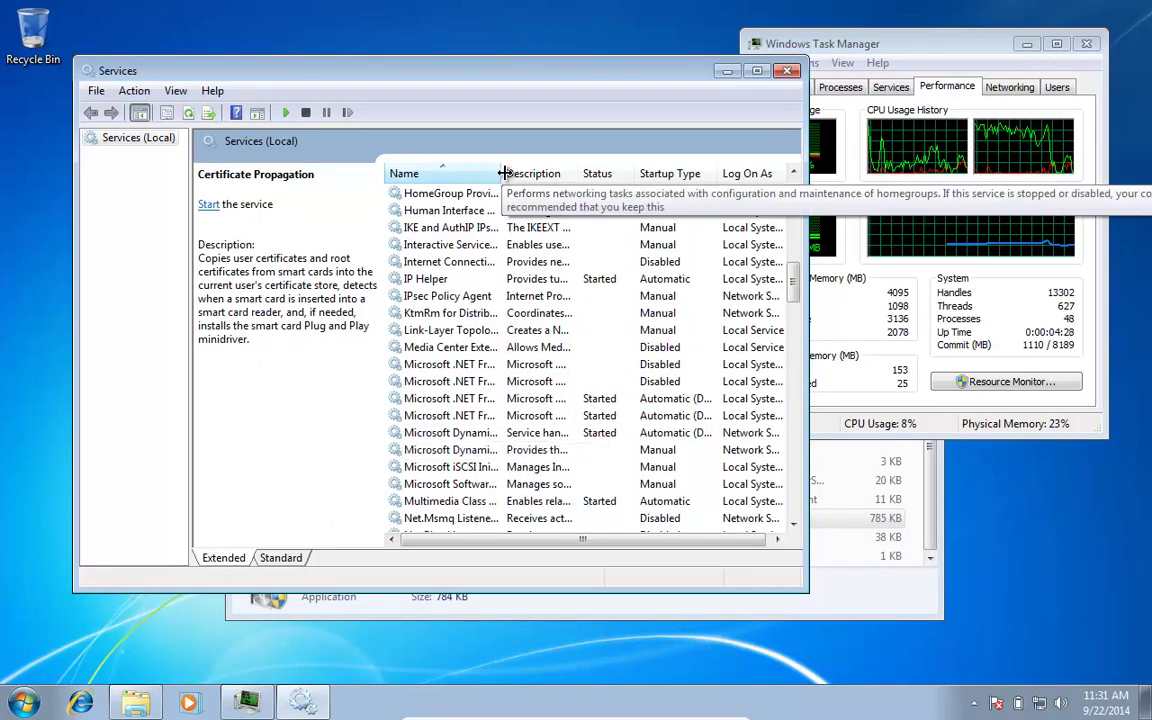
drag(505, 173, 612, 192)
drag(600, 539, 697, 539)
key(super)
text(nav)
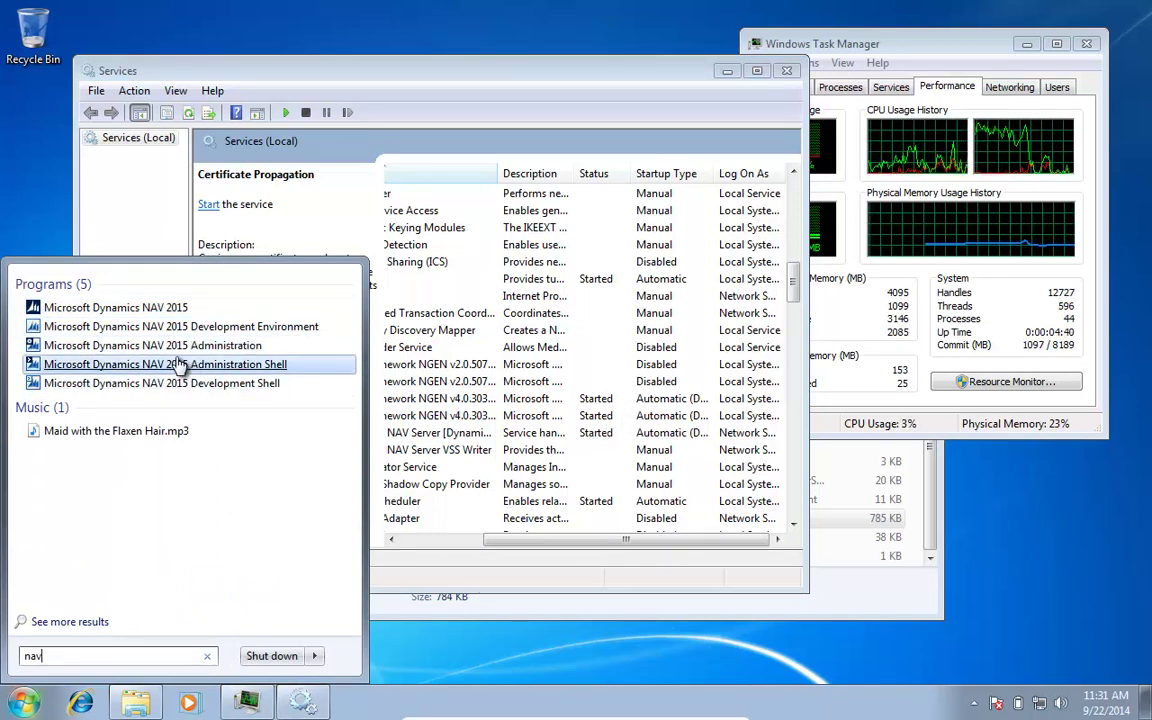
Step: Launch the NAV 2015 Administration Shell and close it with the exit command
click(128, 365)
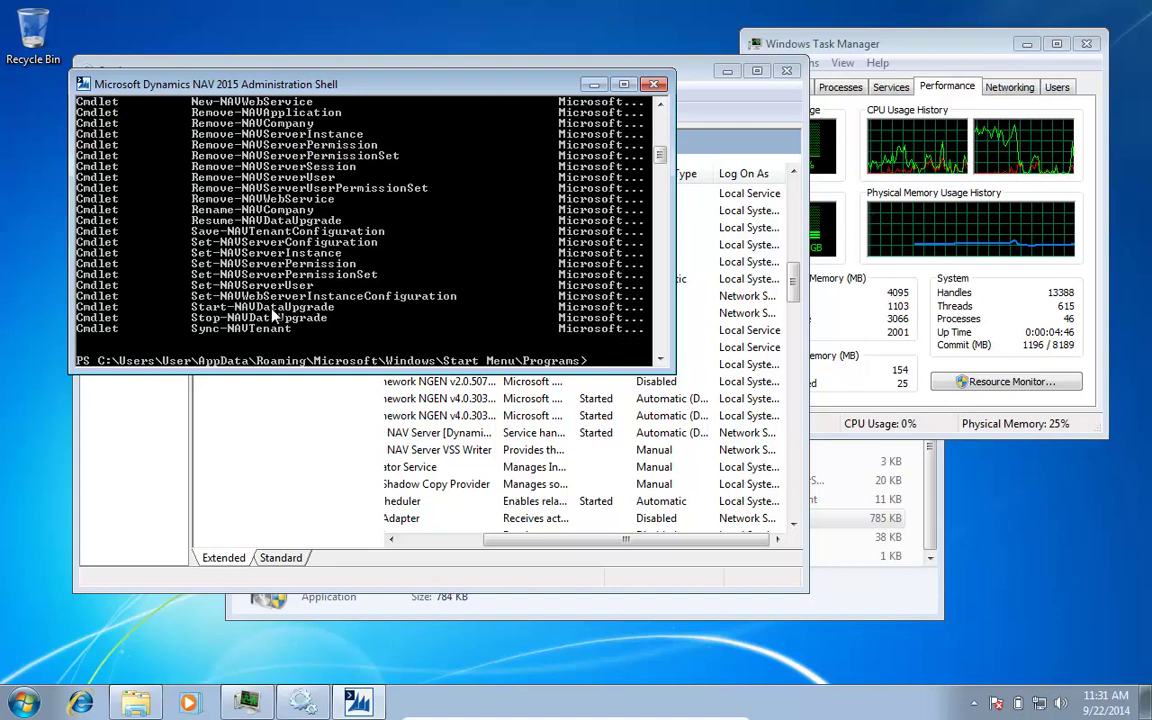
text(xit)
key(Return)
Step: Launch the Microsoft Dynamics NAV 2015 client to load the Sales Order Processor Role Center
key(super)
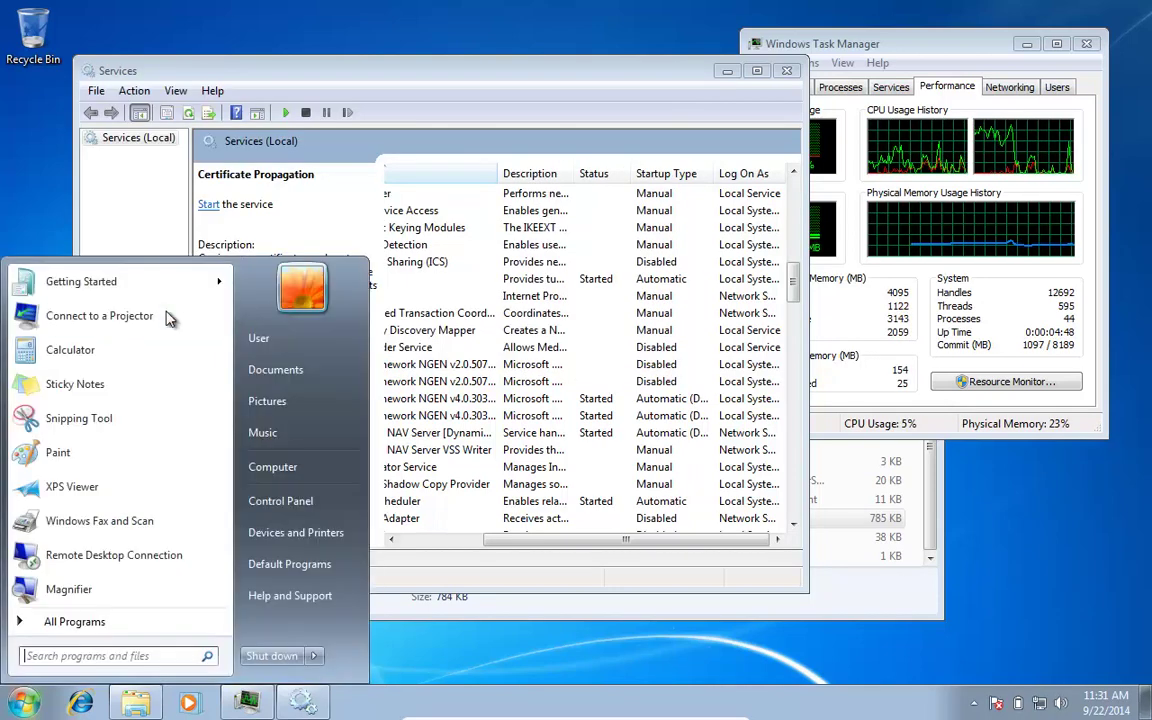
text(nav)
key(Return)
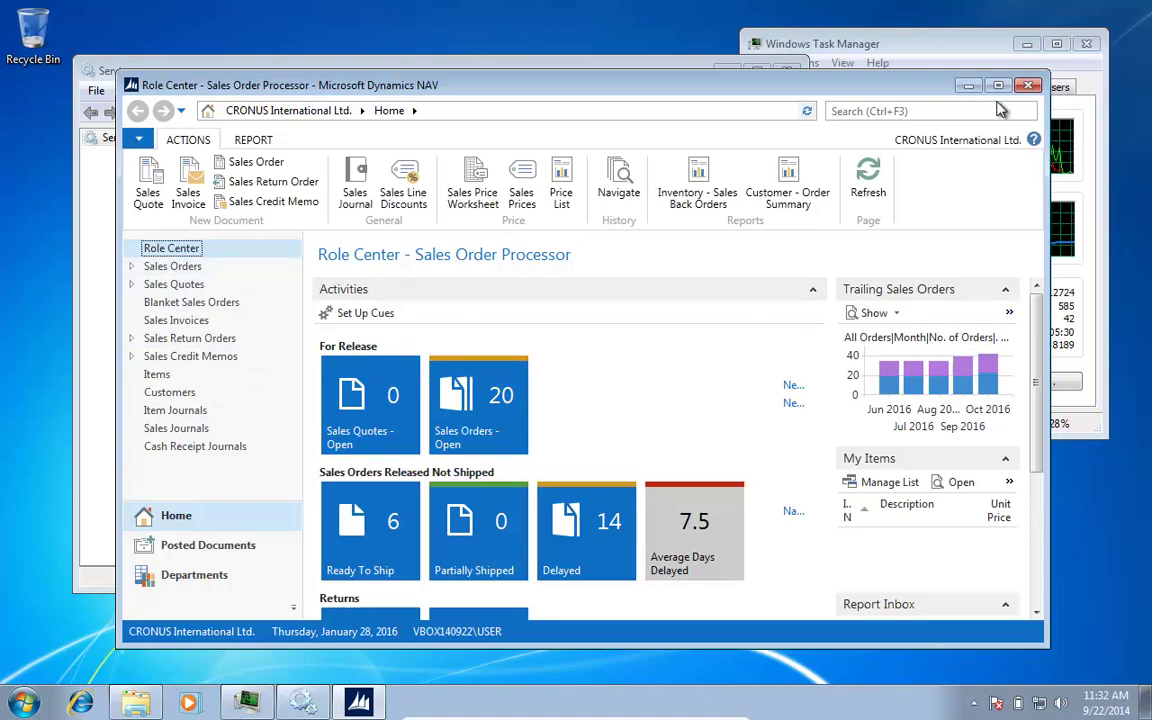
Step: Minimize the NAV client and Services, then run setup.exe from W1DVD as administrator
click(965, 89)
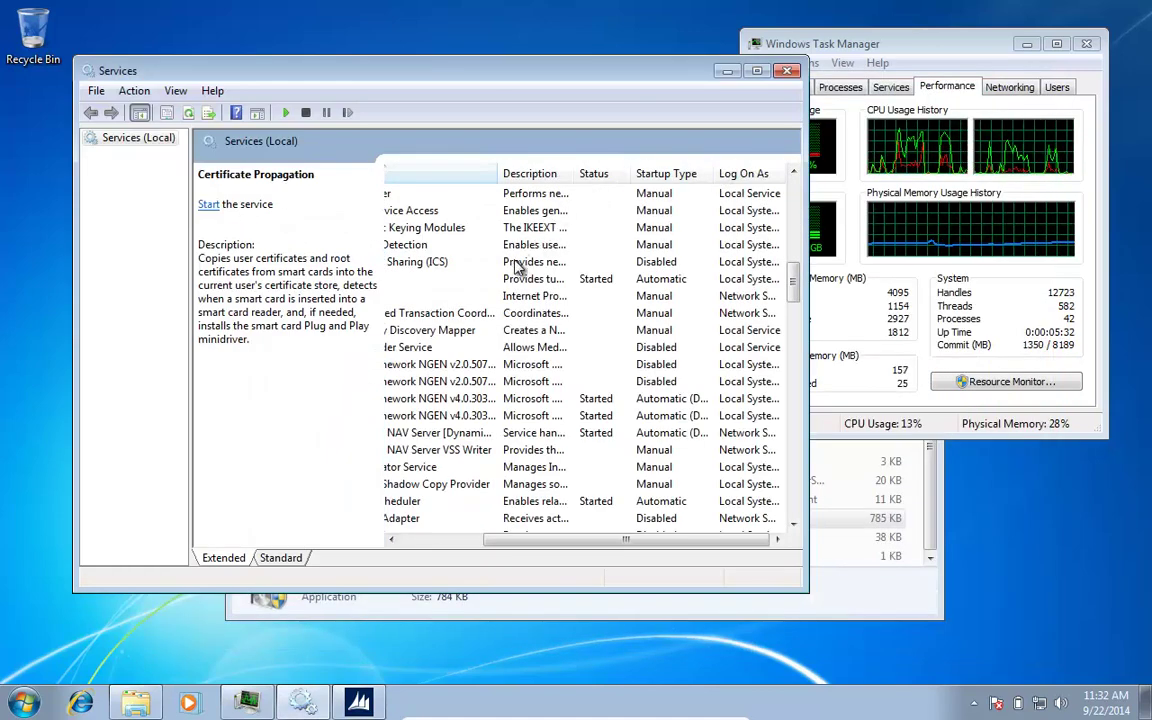
click(727, 71)
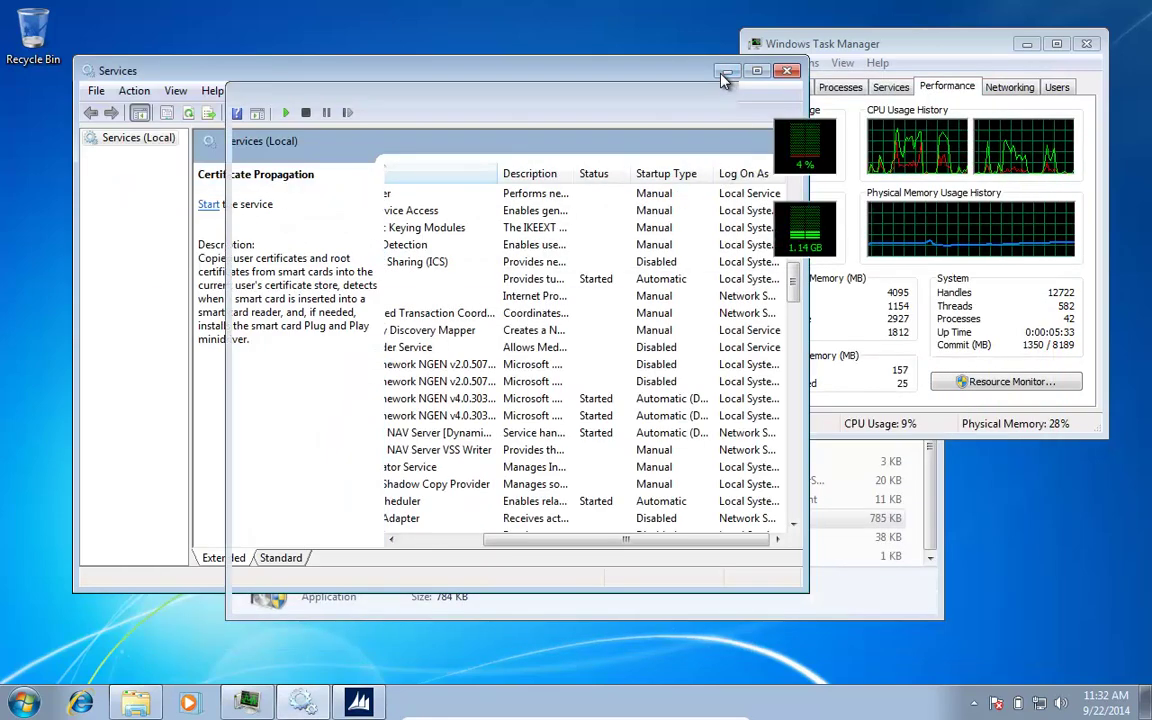
click(631, 114)
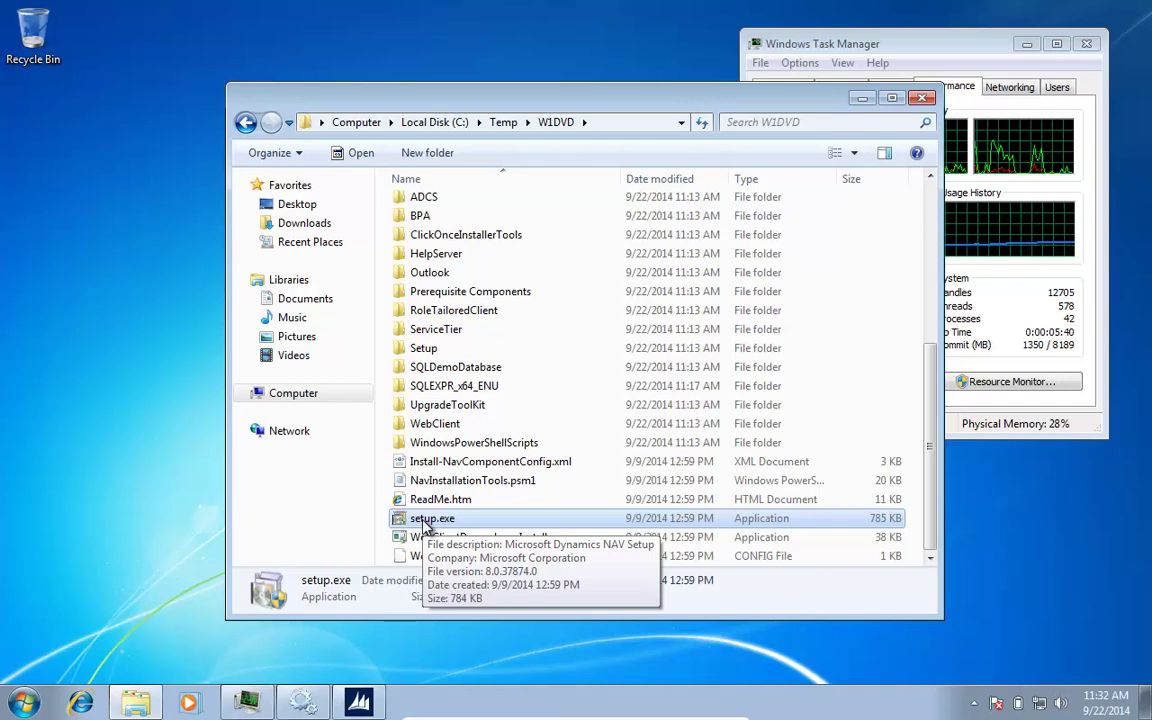
double_click(425, 520)
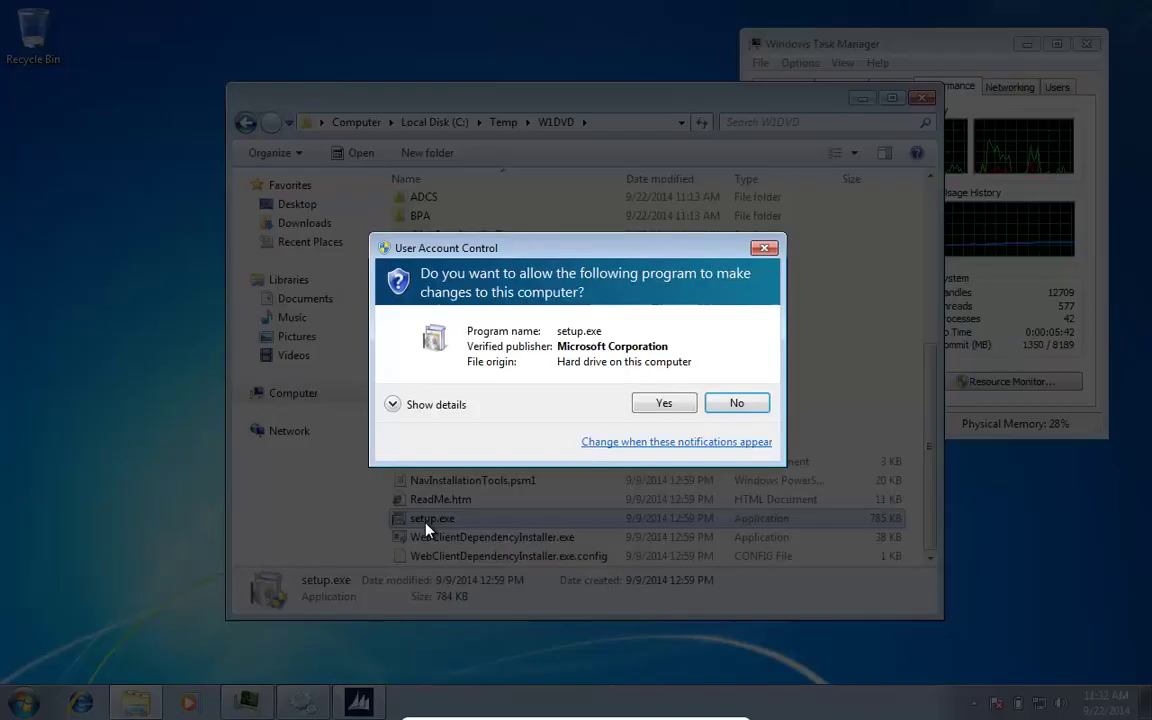
click(664, 406)
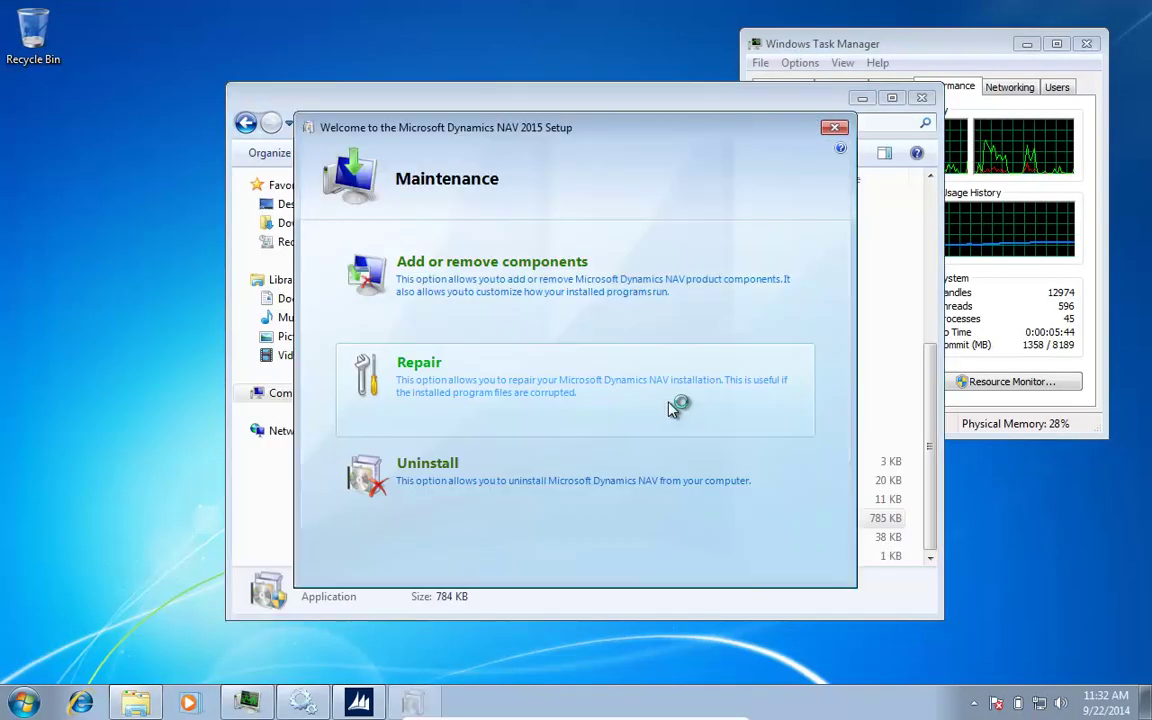
Step: Under Add or remove components, set Web Server Components and Help Server to Run from My Computer
click(476, 288)
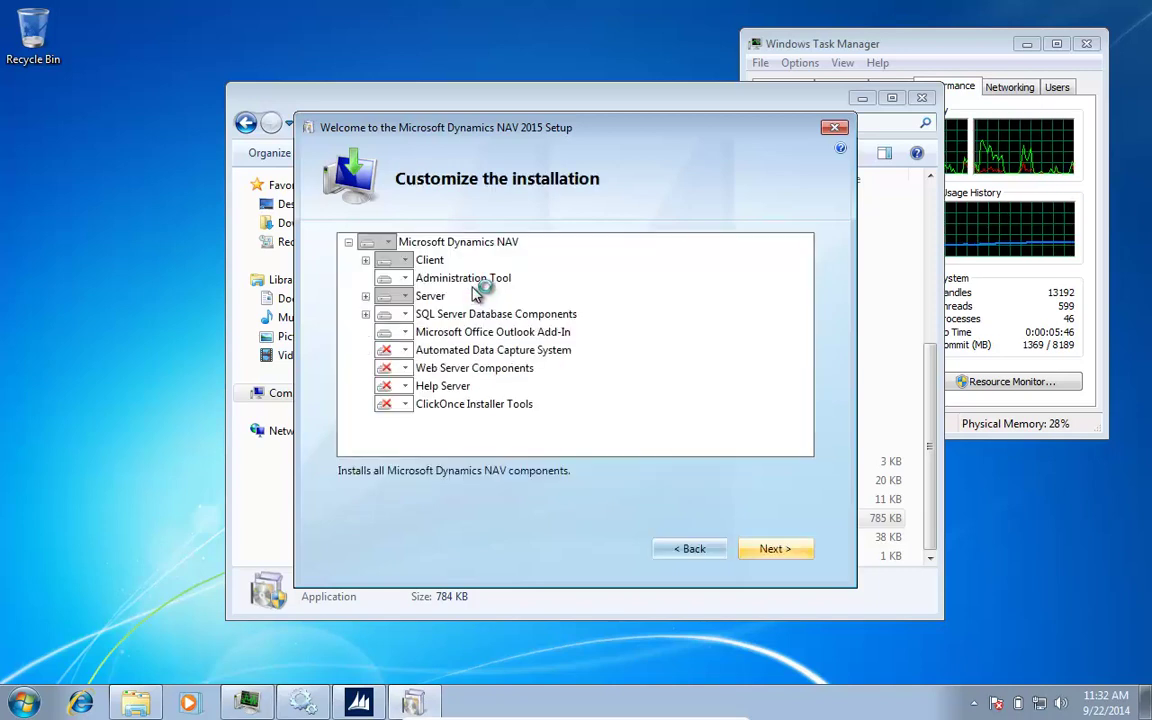
click(406, 369)
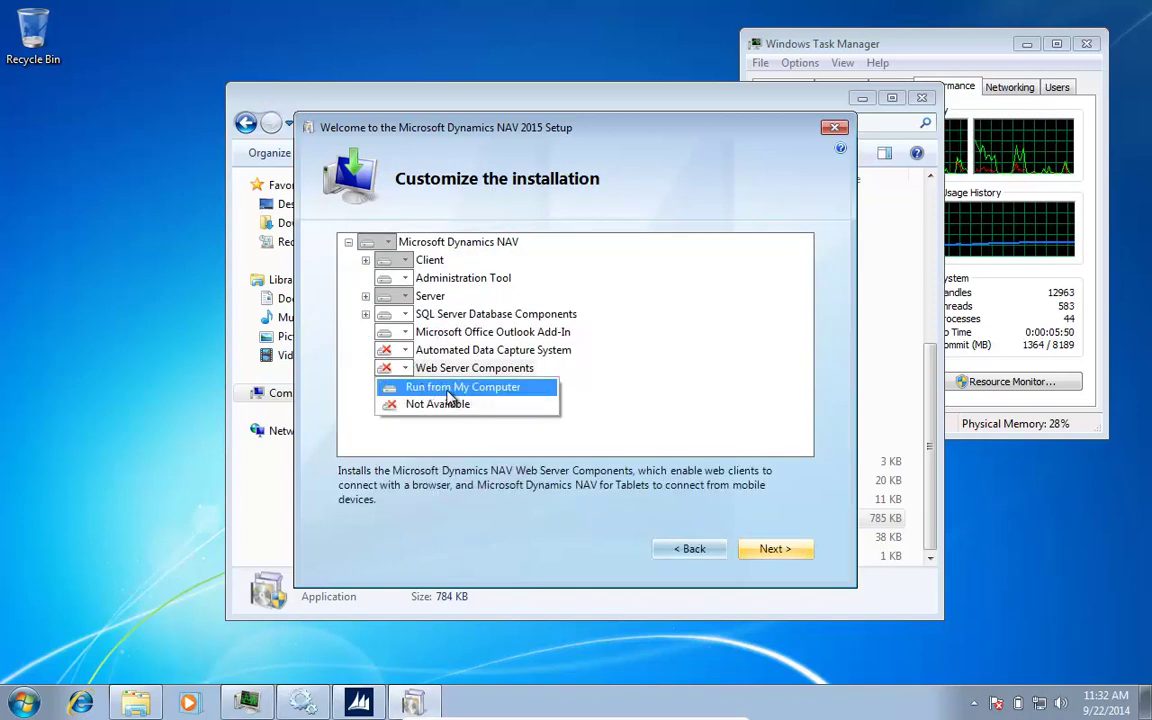
click(446, 389)
click(405, 387)
click(428, 405)
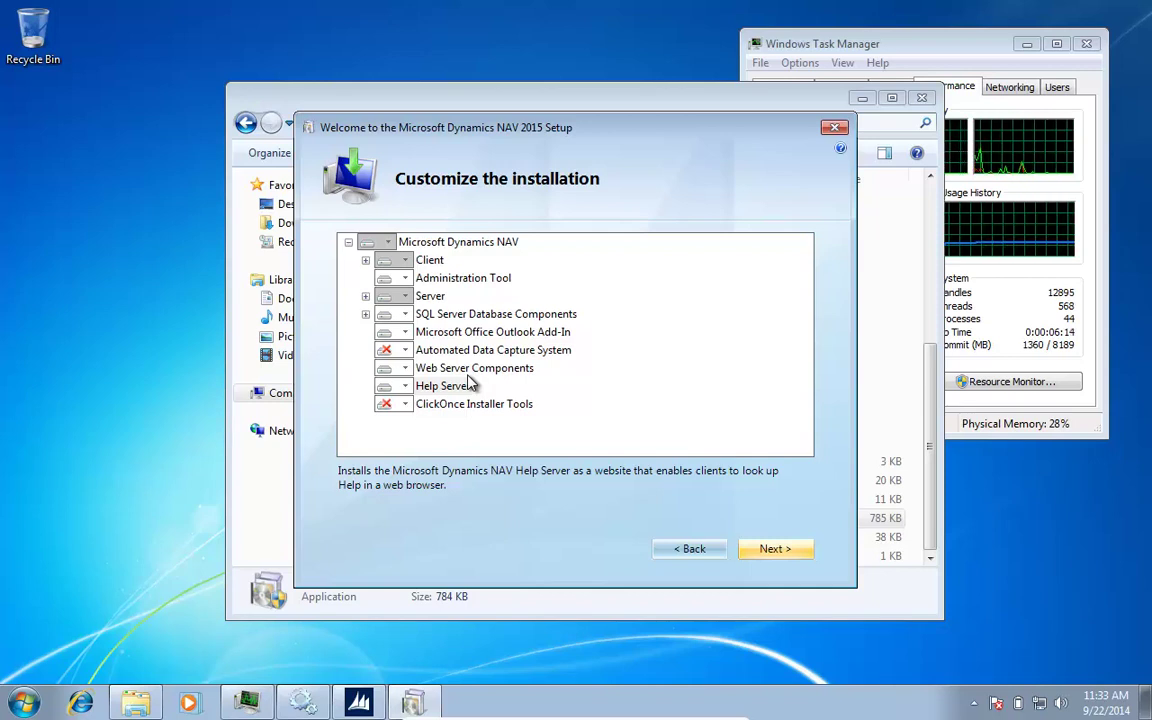
Step: Review web port 8080 and help port 49000, apply, and start installing past the Outlook warning
click(773, 551)
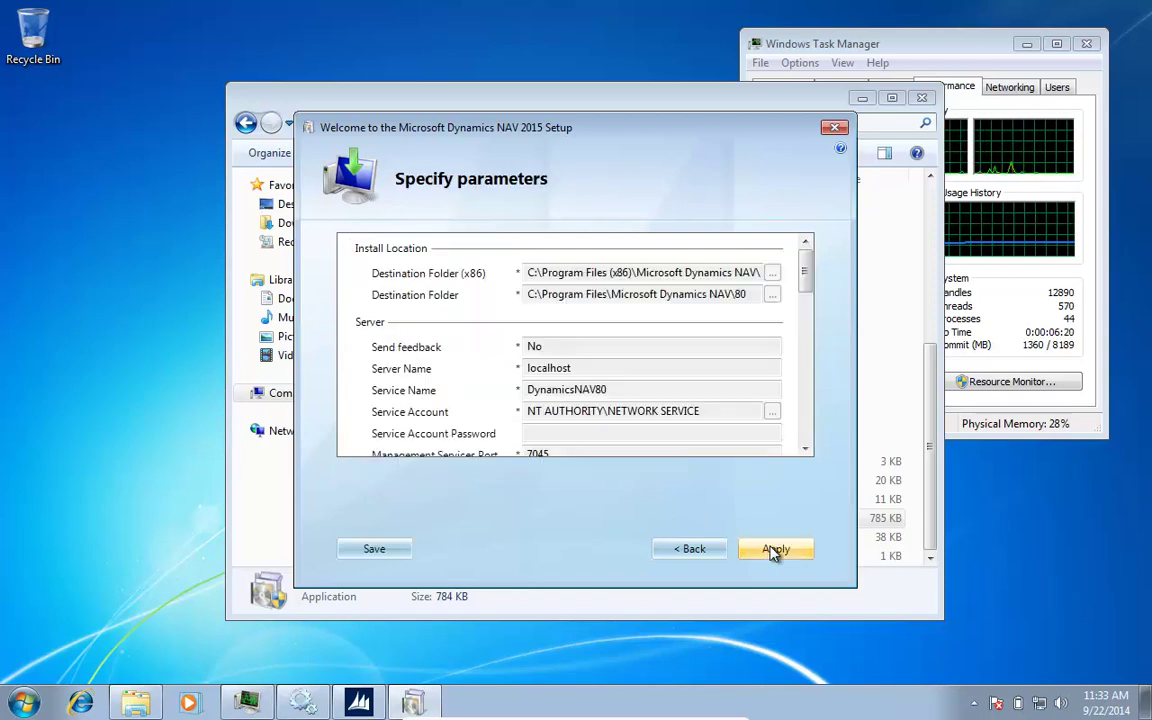
drag(808, 289, 805, 445)
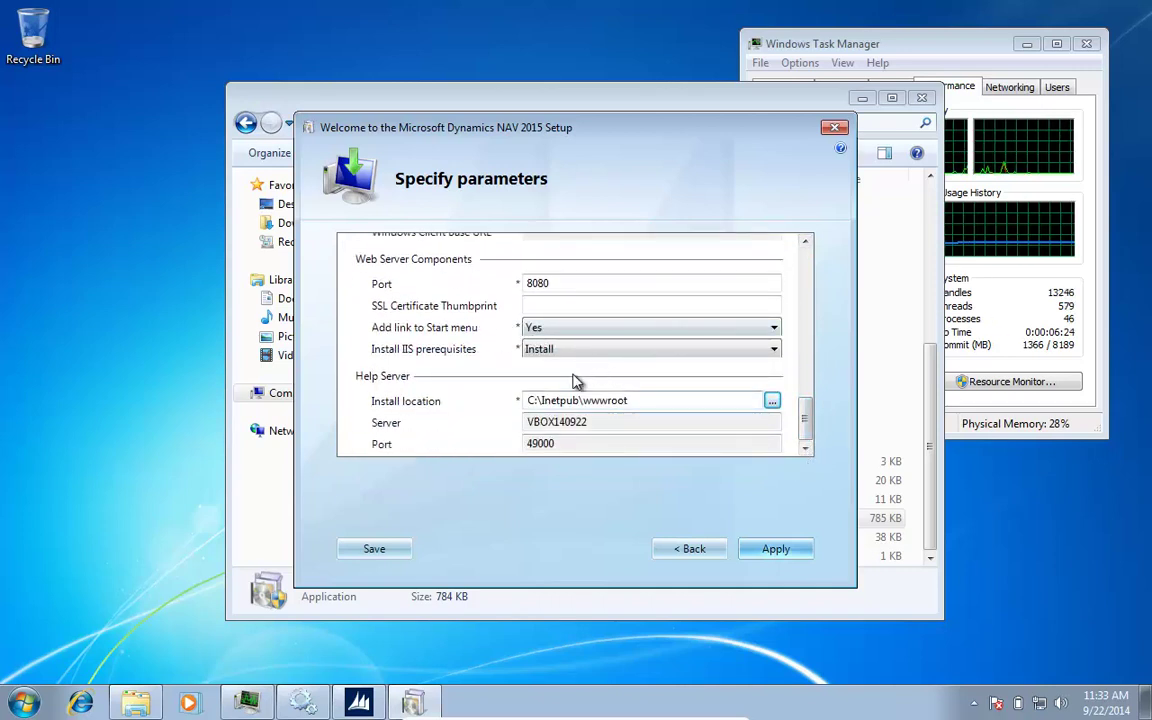
click(779, 552)
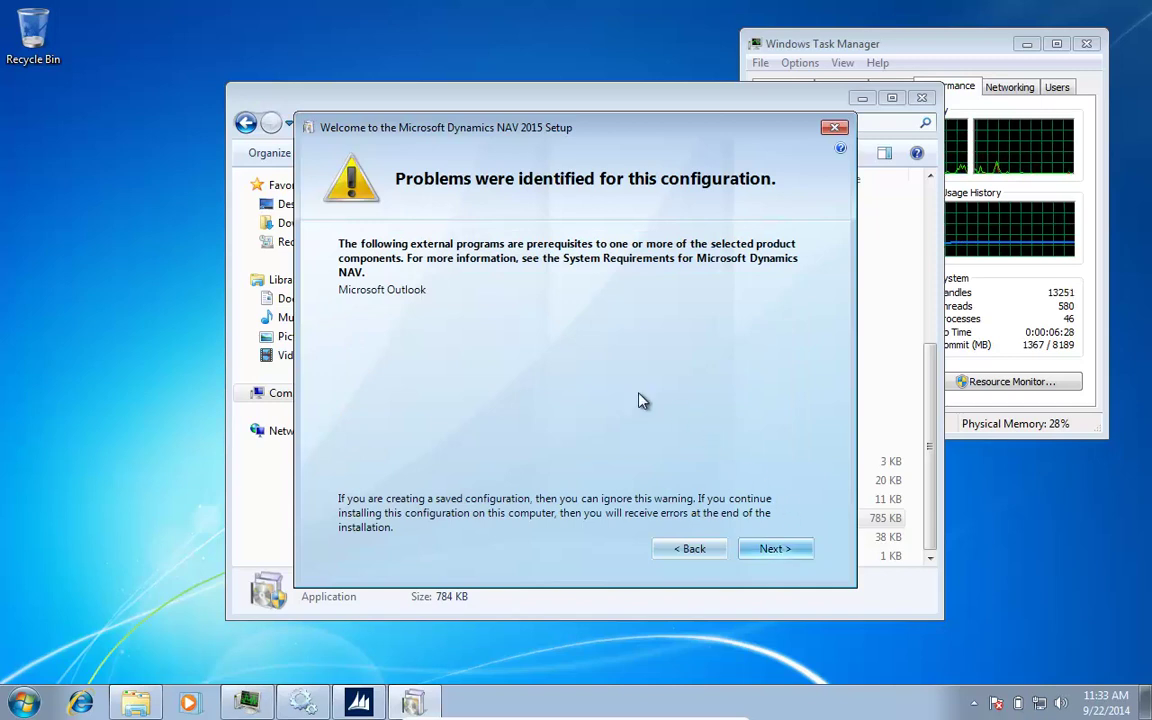
click(781, 553)
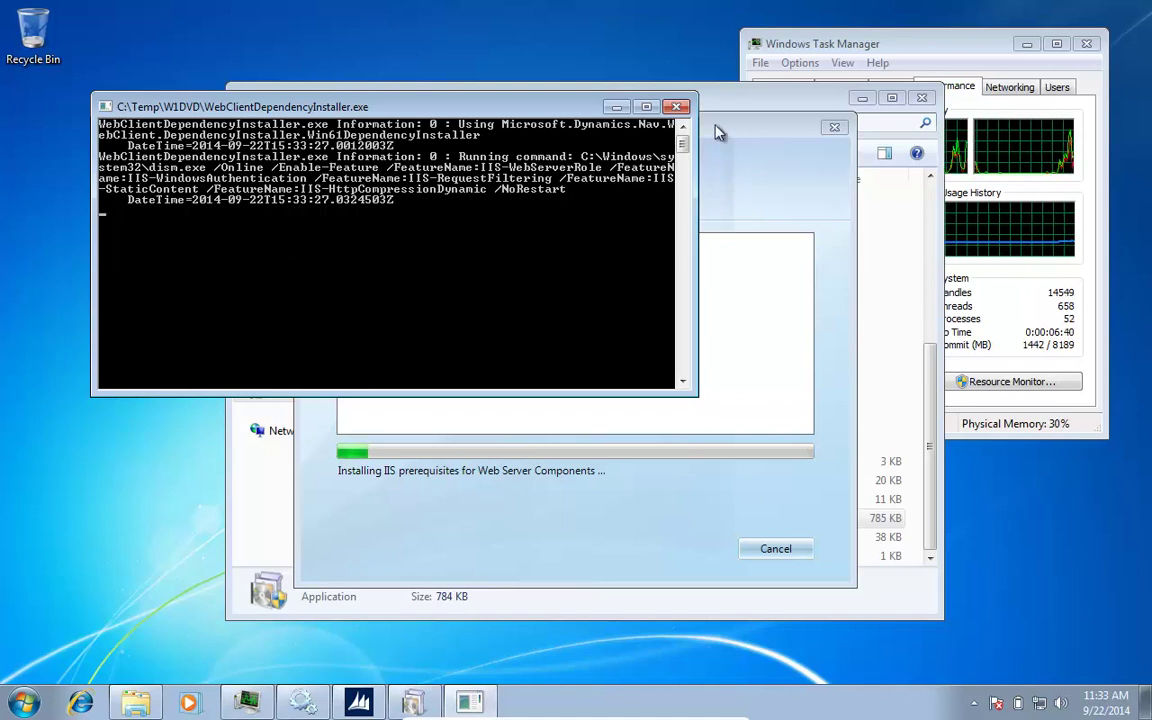
Step: Bring Task Manager forward while Setup installs the IIS prerequisites and Web Server Components
click(930, 48)
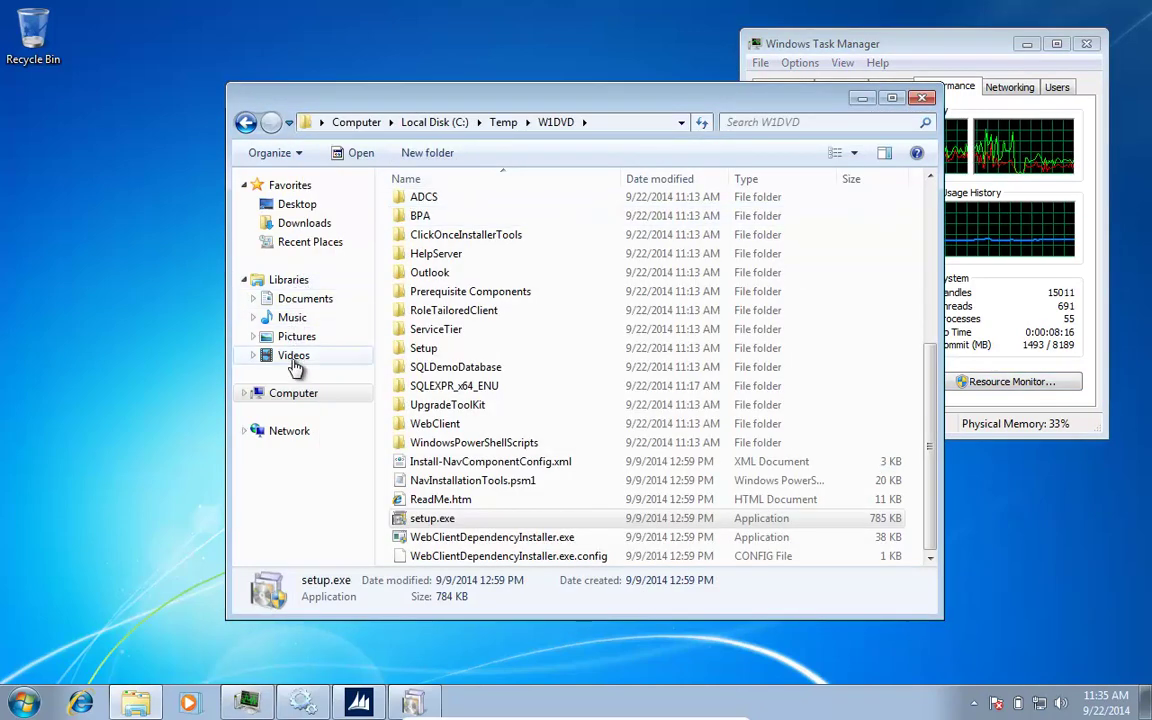
Step: Browse to C:\inetpub\wwwroot\DynamicsNAV80Help\help\en to confirm the help files were installed
click(290, 394)
double_click(487, 232)
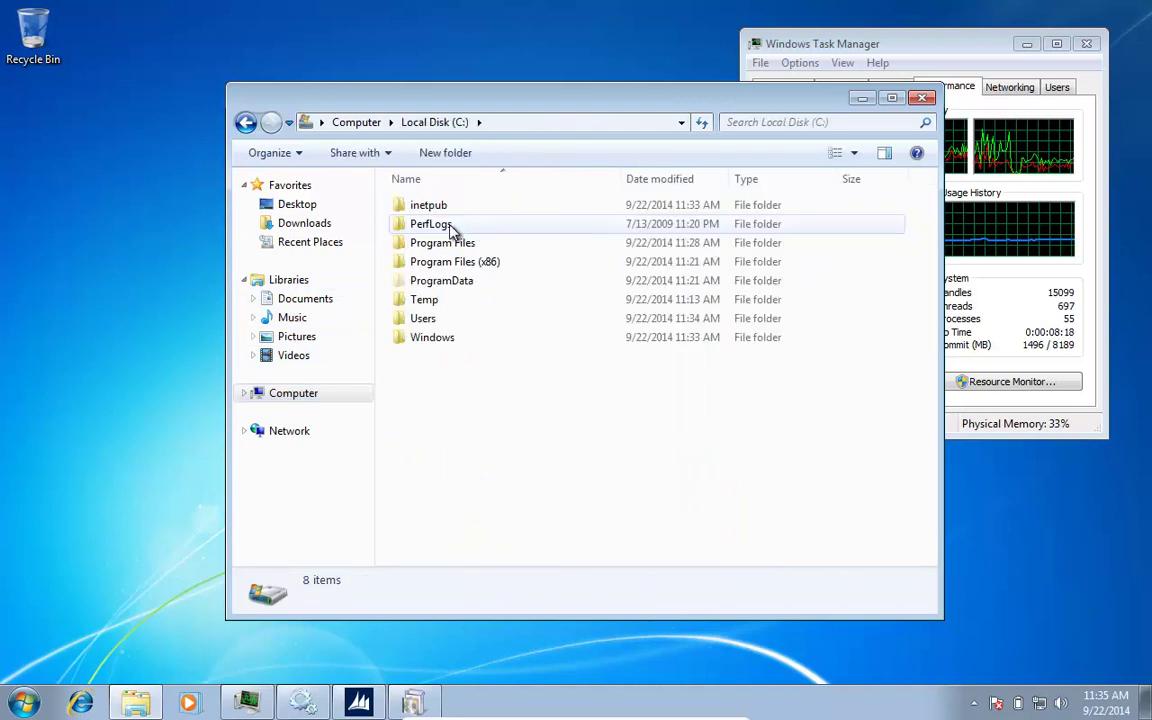
double_click(424, 206)
double_click(427, 284)
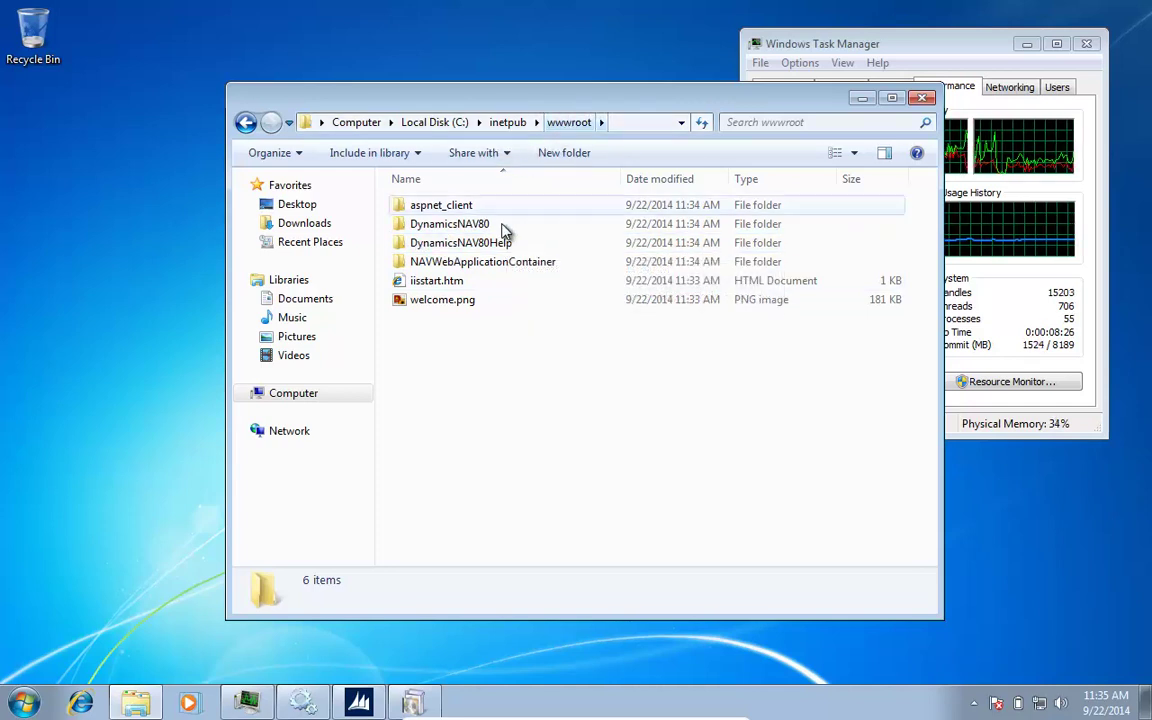
double_click(424, 244)
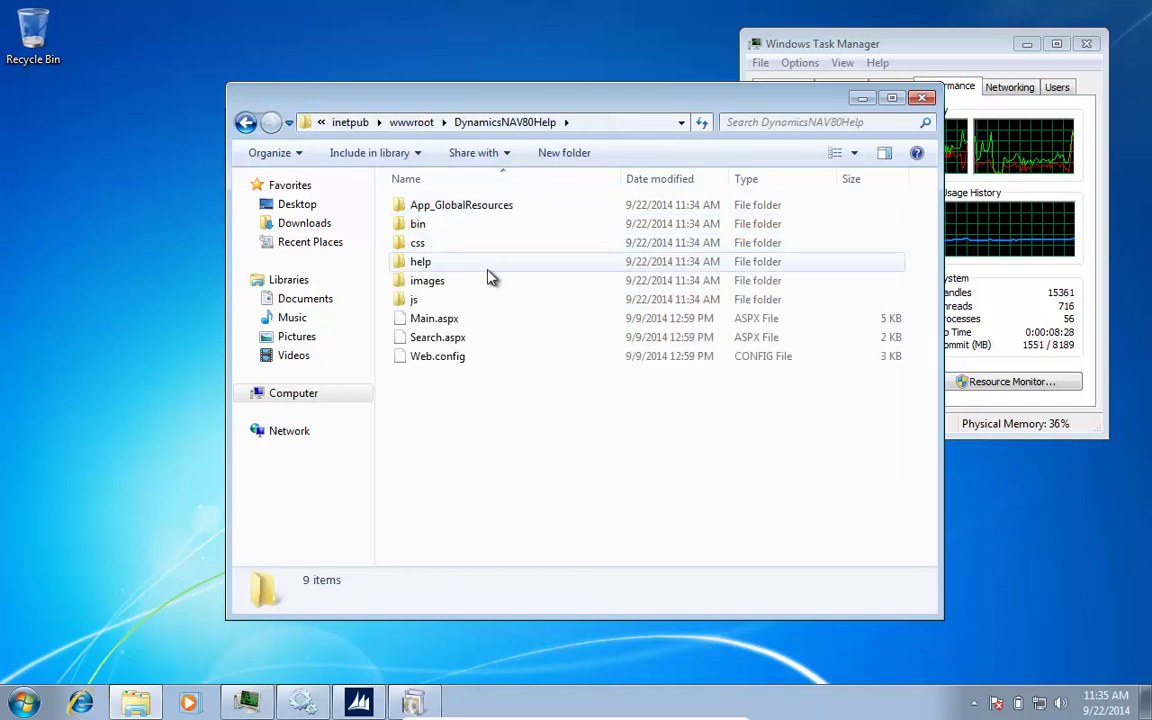
double_click(420, 263)
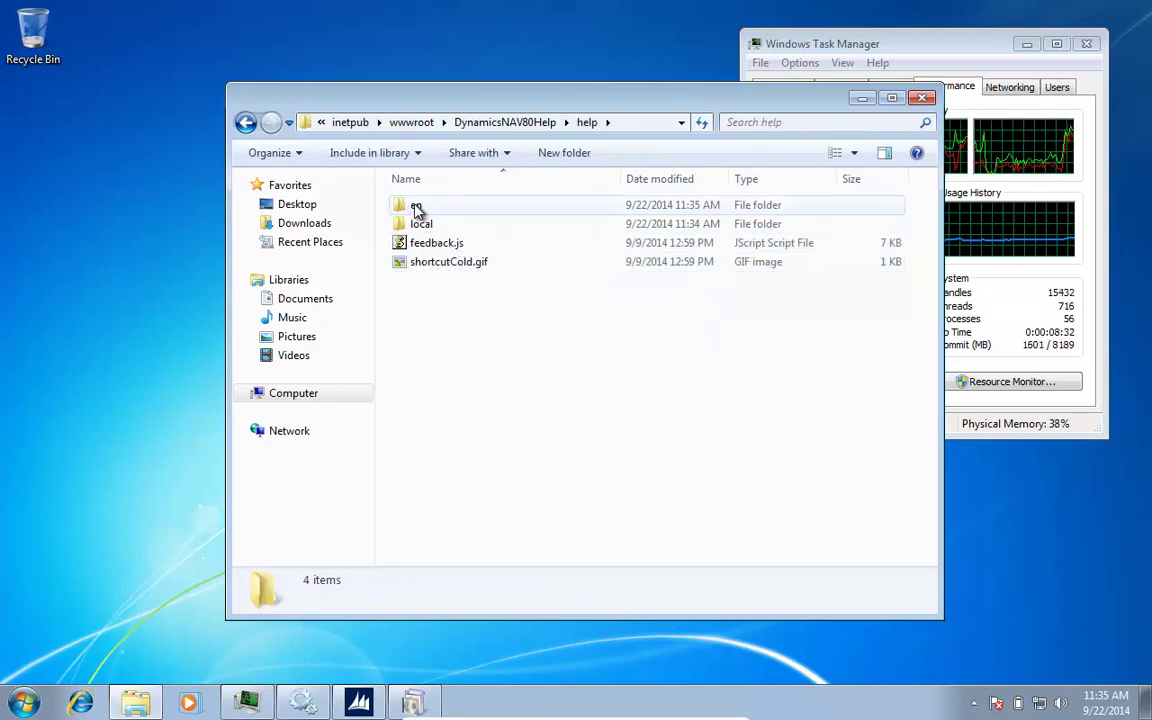
double_click(416, 207)
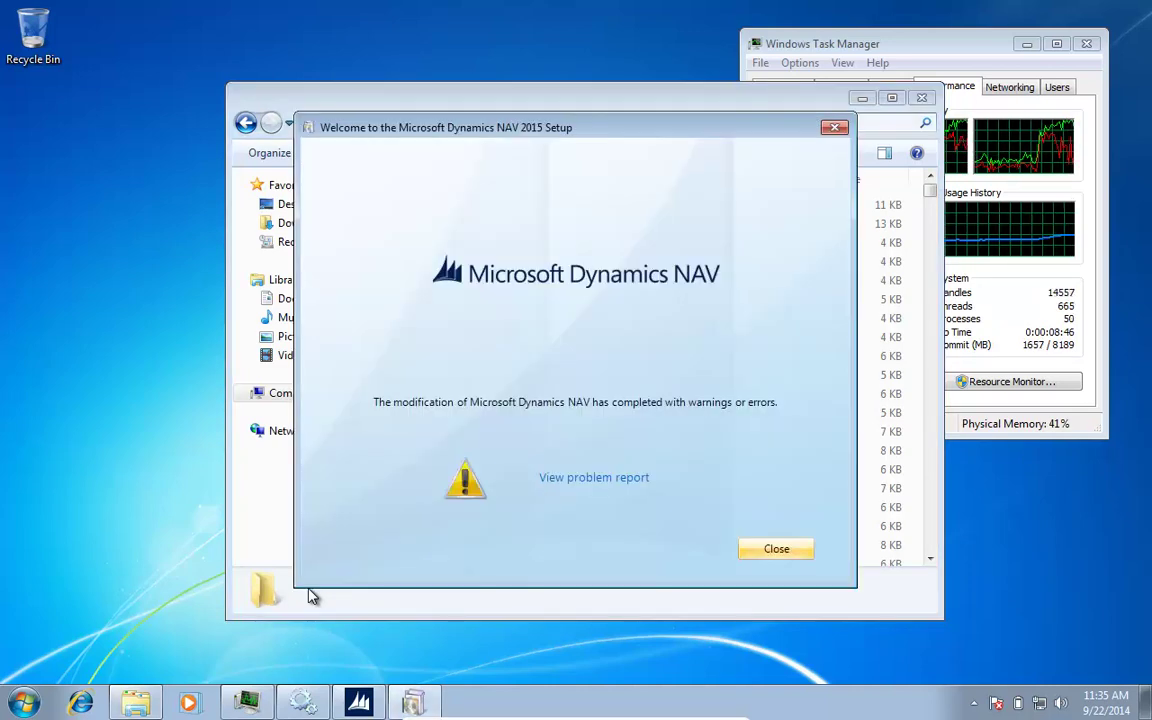
Step: Review the problem report flagging the skipped Outlook Add-In, then close NAV 2015 Setup
click(595, 484)
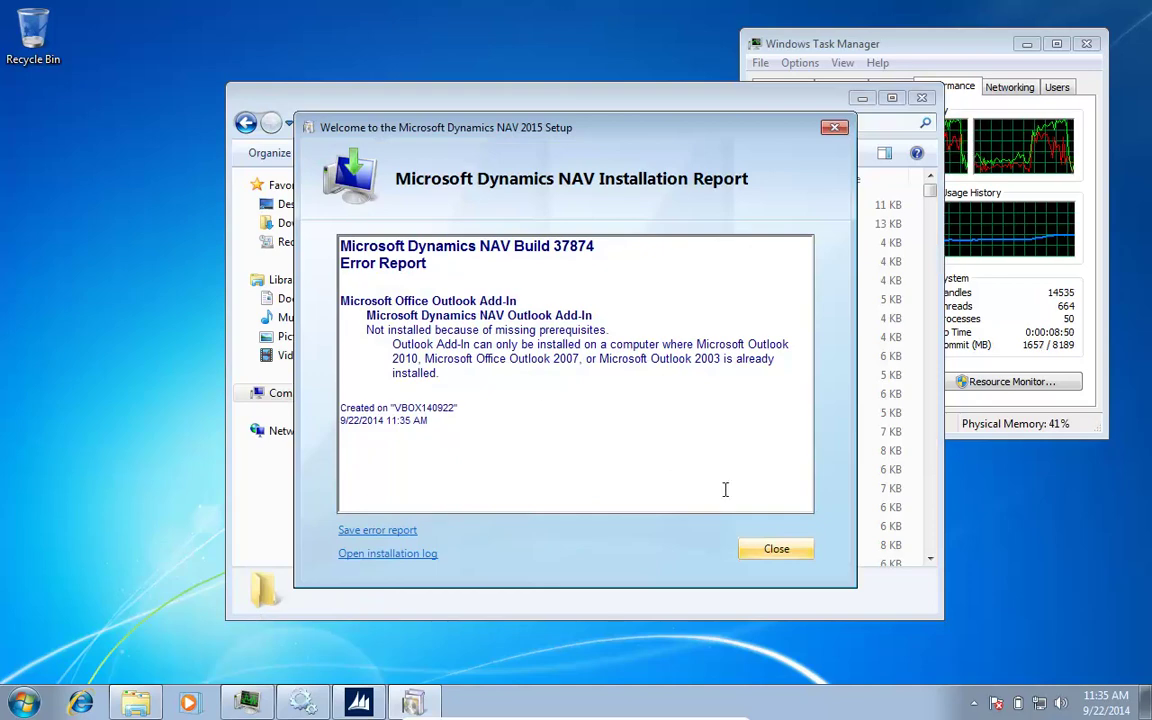
click(777, 549)
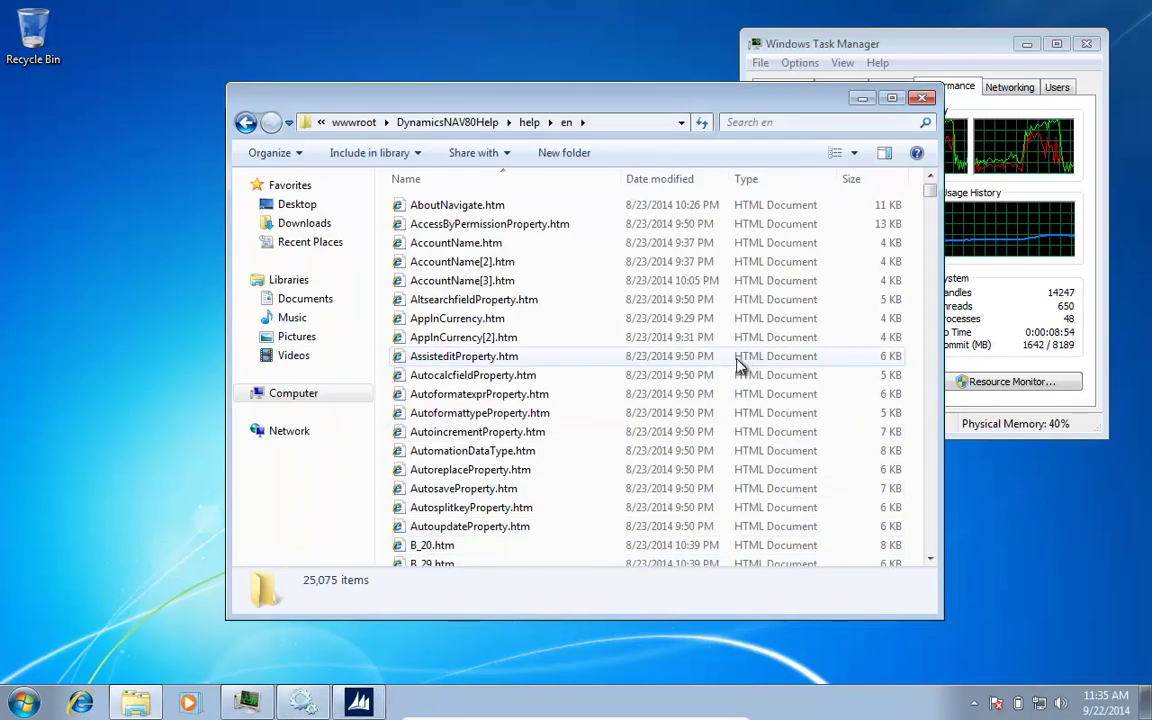
Step: Search the Start menu for 'nav' and open the full search results
key(super)
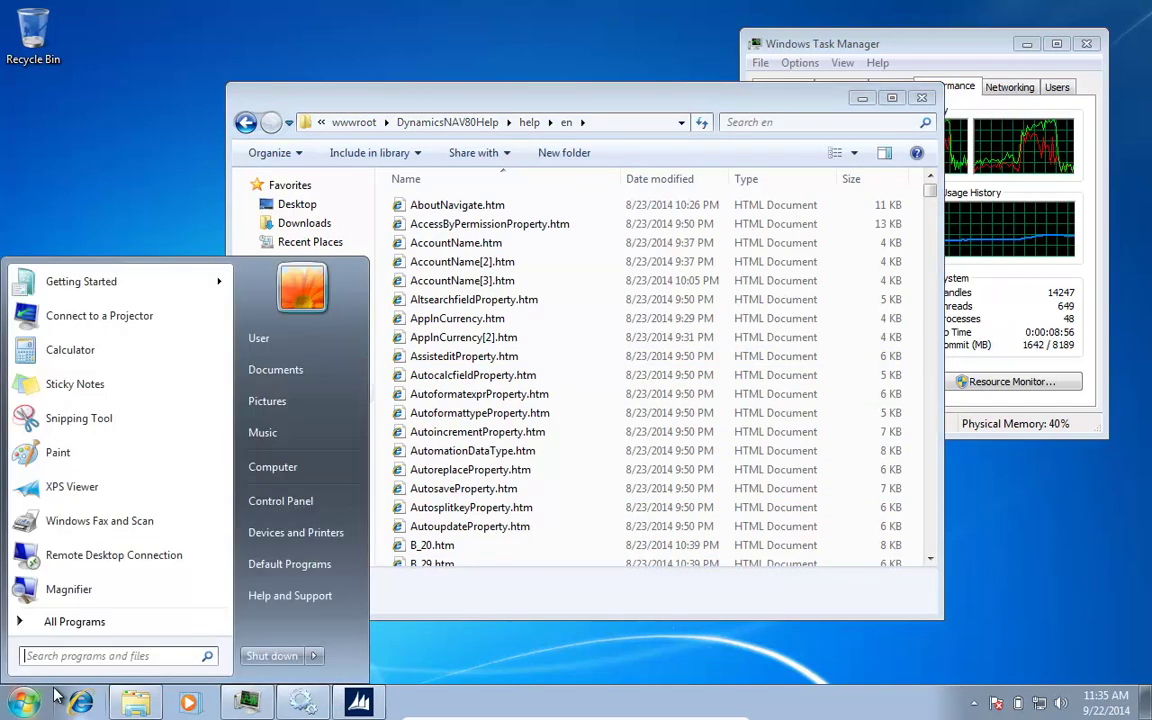
text(nav)
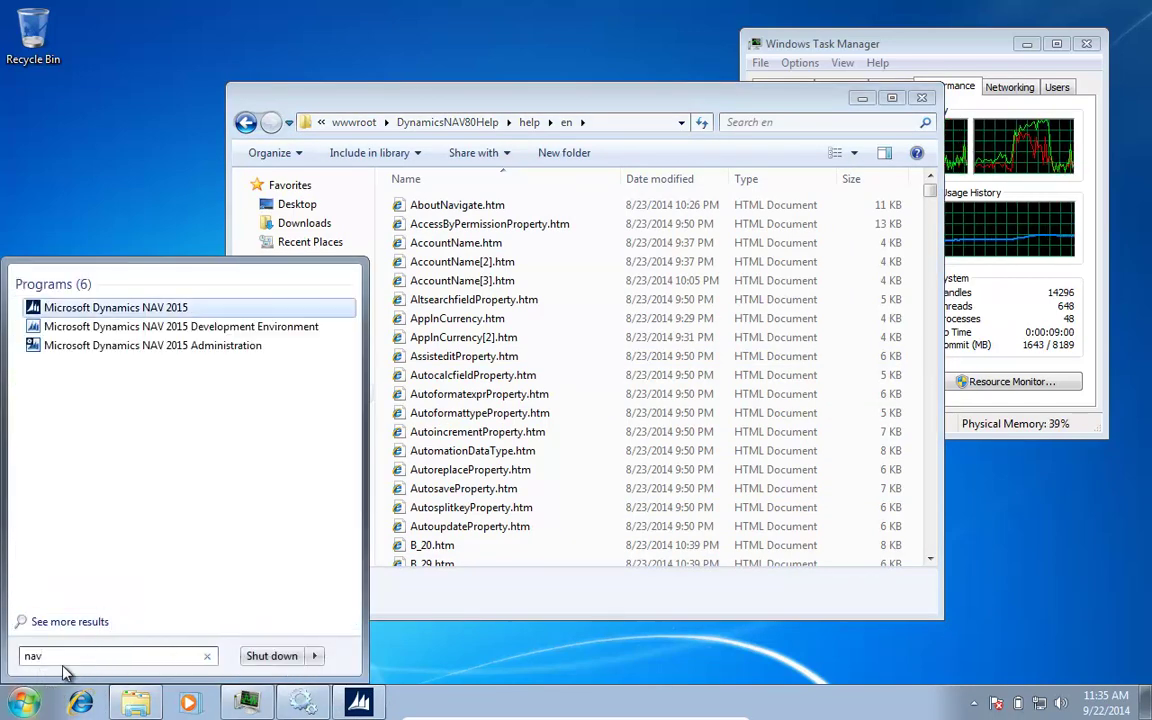
key(Escape)
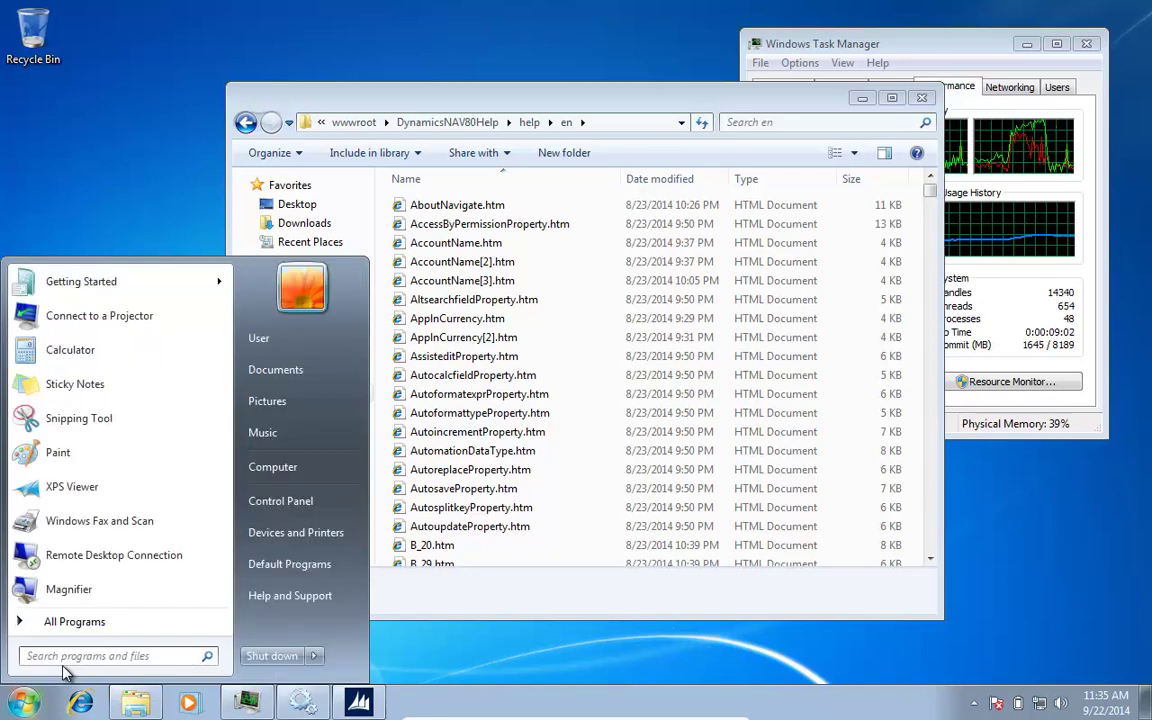
text(nav)
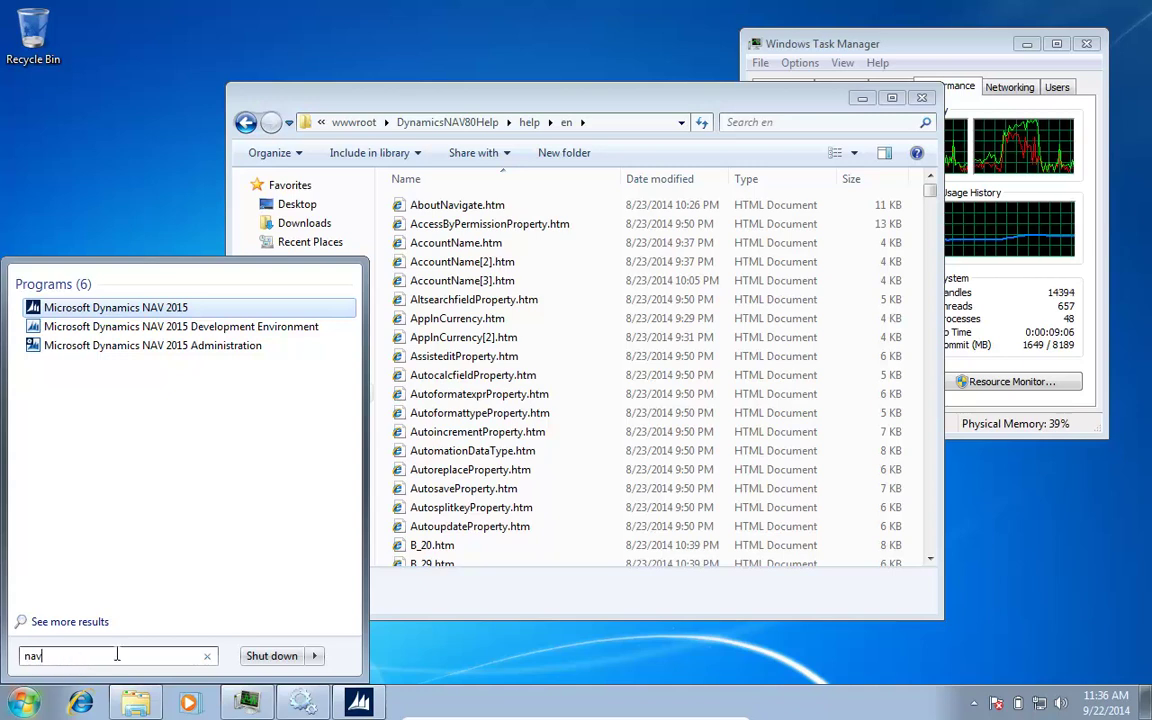
click(45, 621)
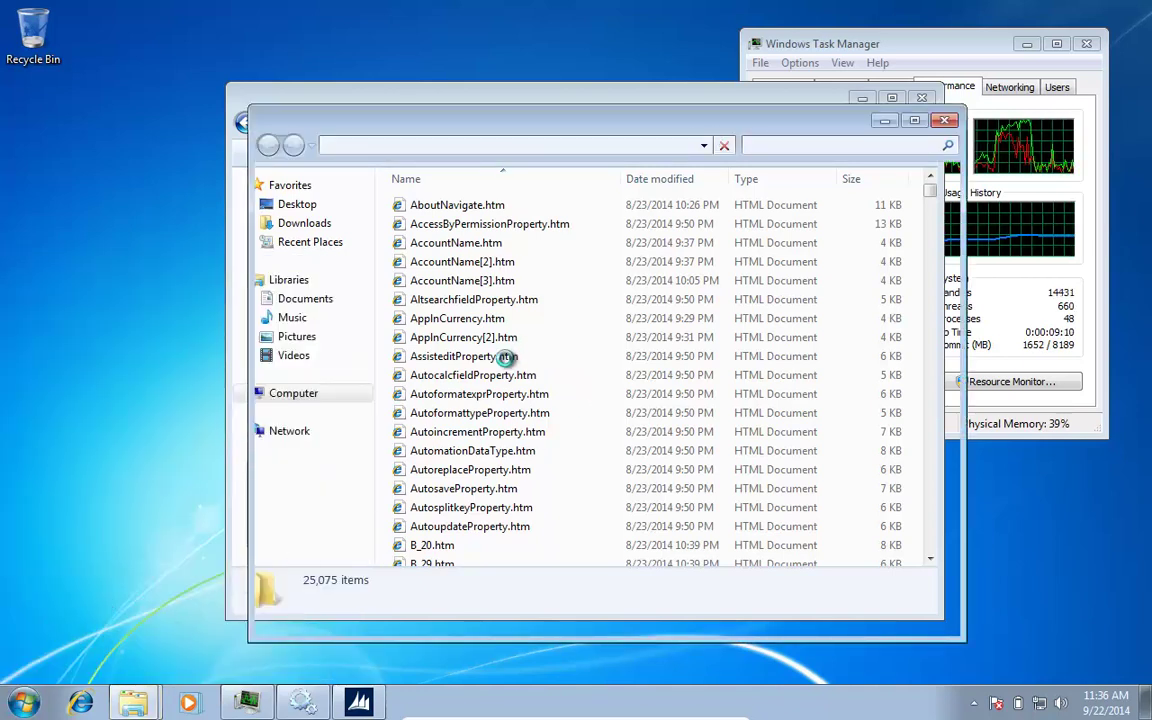
Step: Launch Microsoft Dynamics NAV 2015 Web Client from All Programs and minimize the search window
key(super)
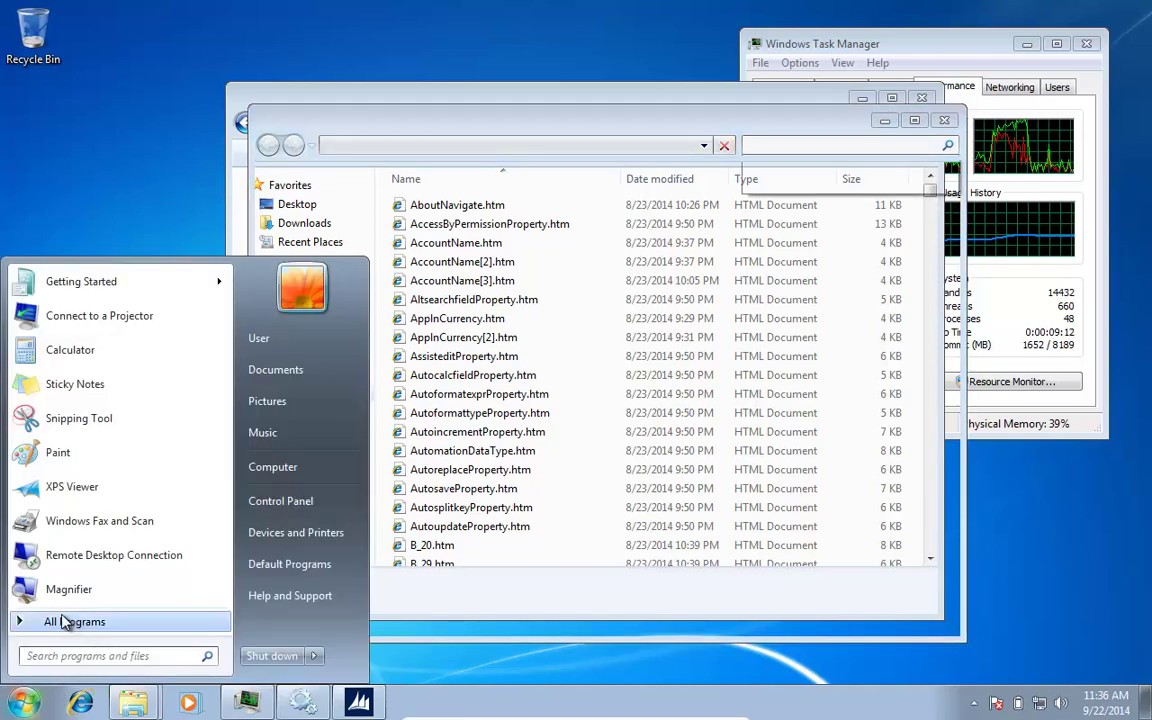
click(85, 630)
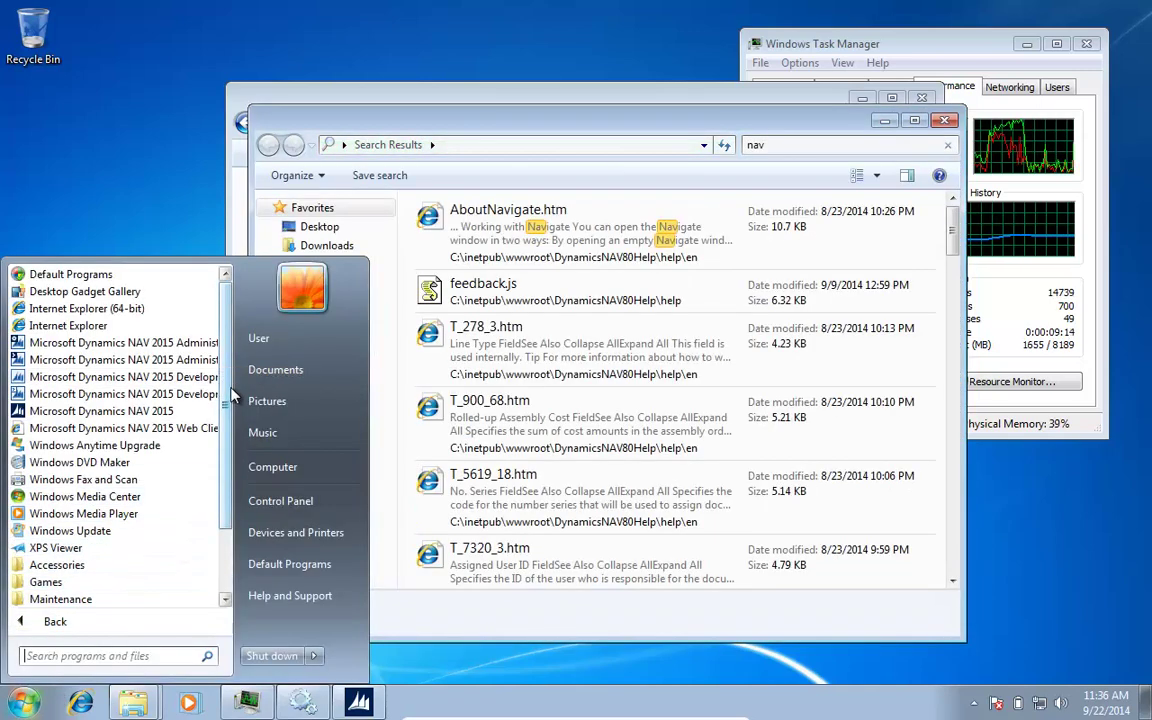
click(128, 430)
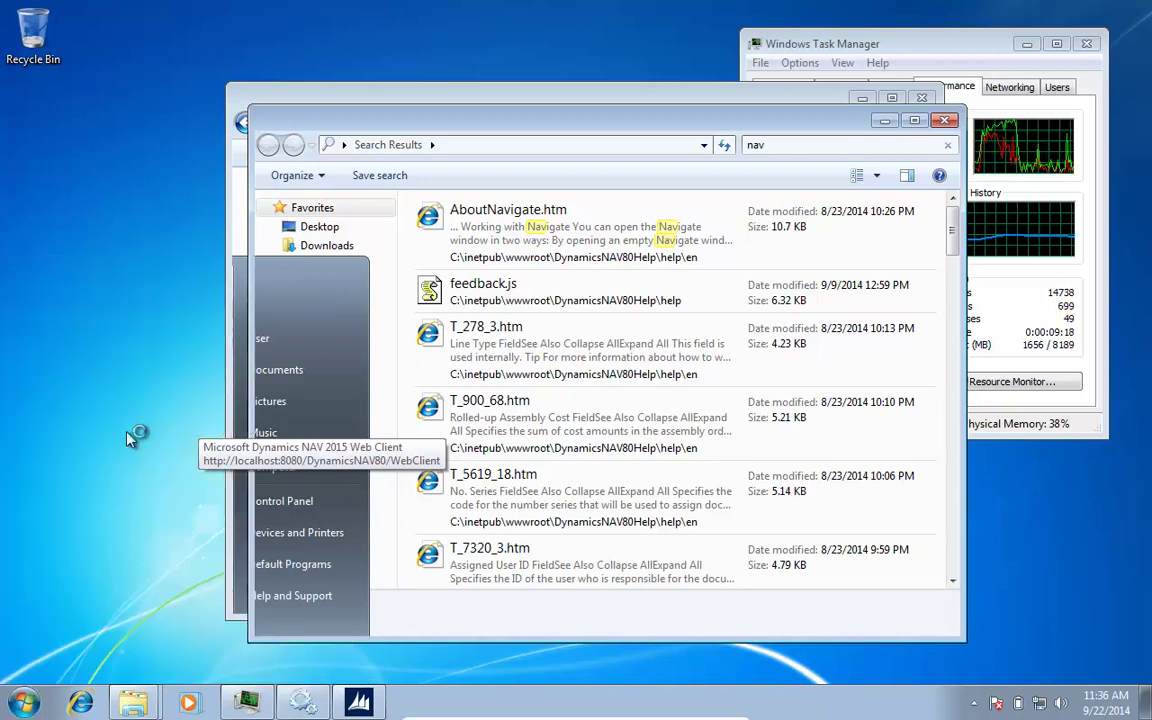
click(885, 125)
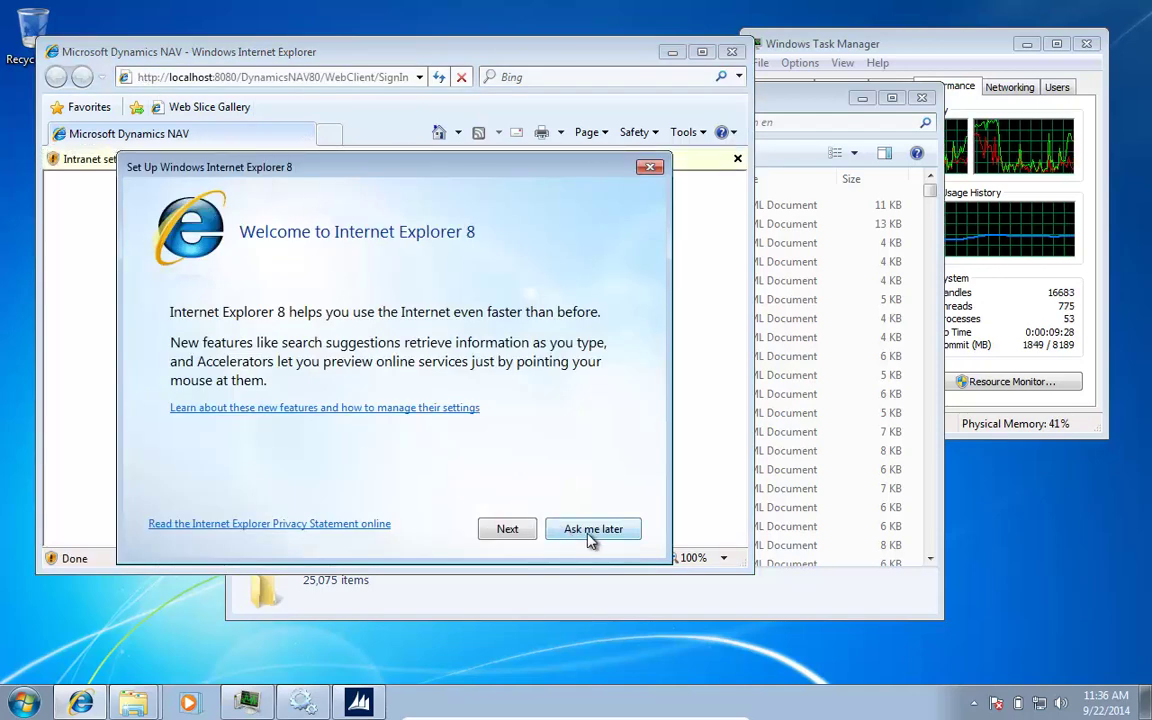
Step: Postpone the IE8 first-run setup and enlarge the window showing NAV's unsupported-browser page
click(592, 601)
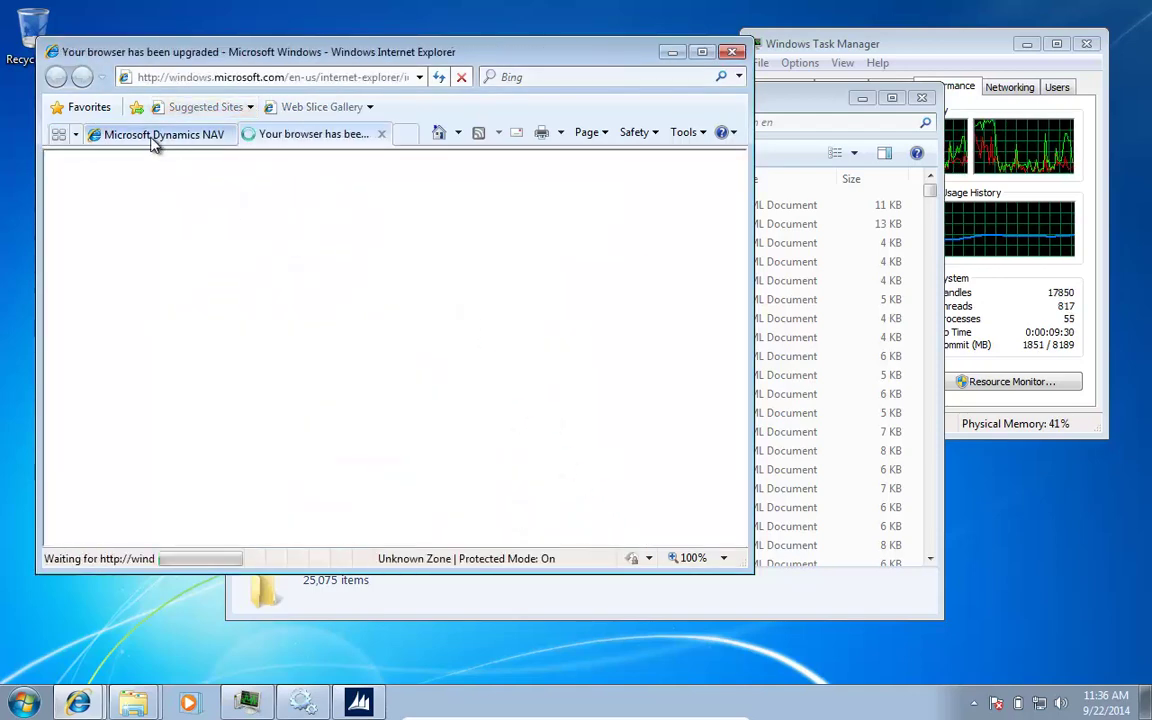
click(152, 140)
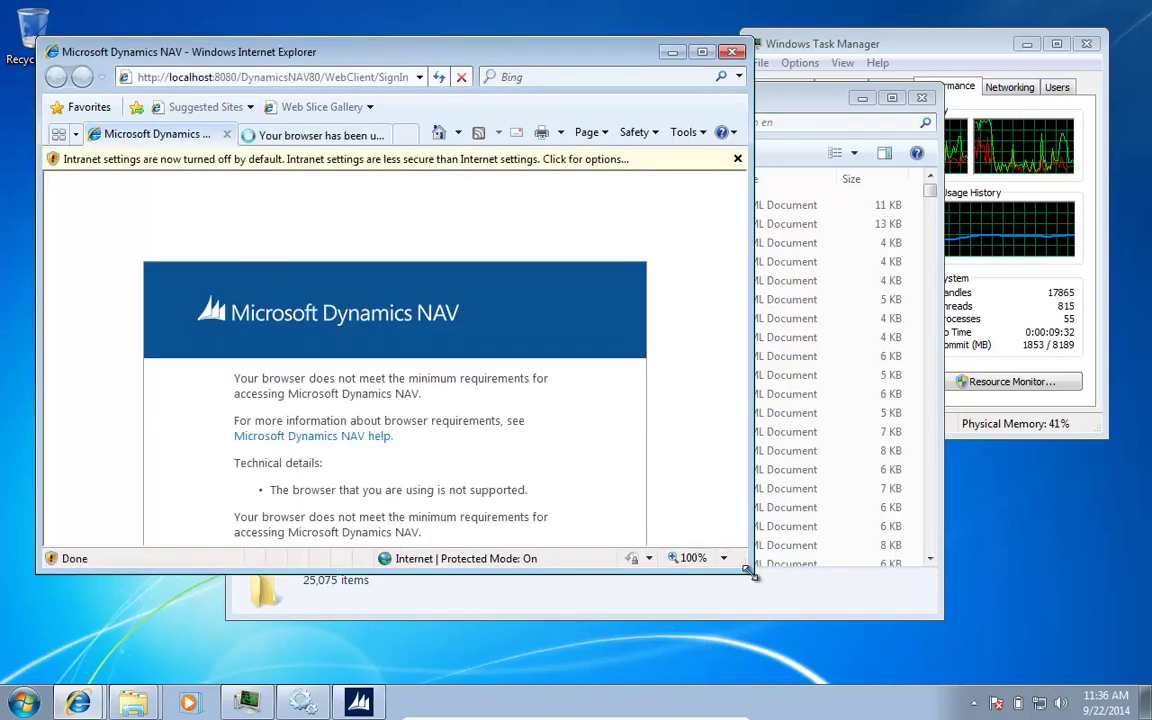
drag(748, 571, 948, 680)
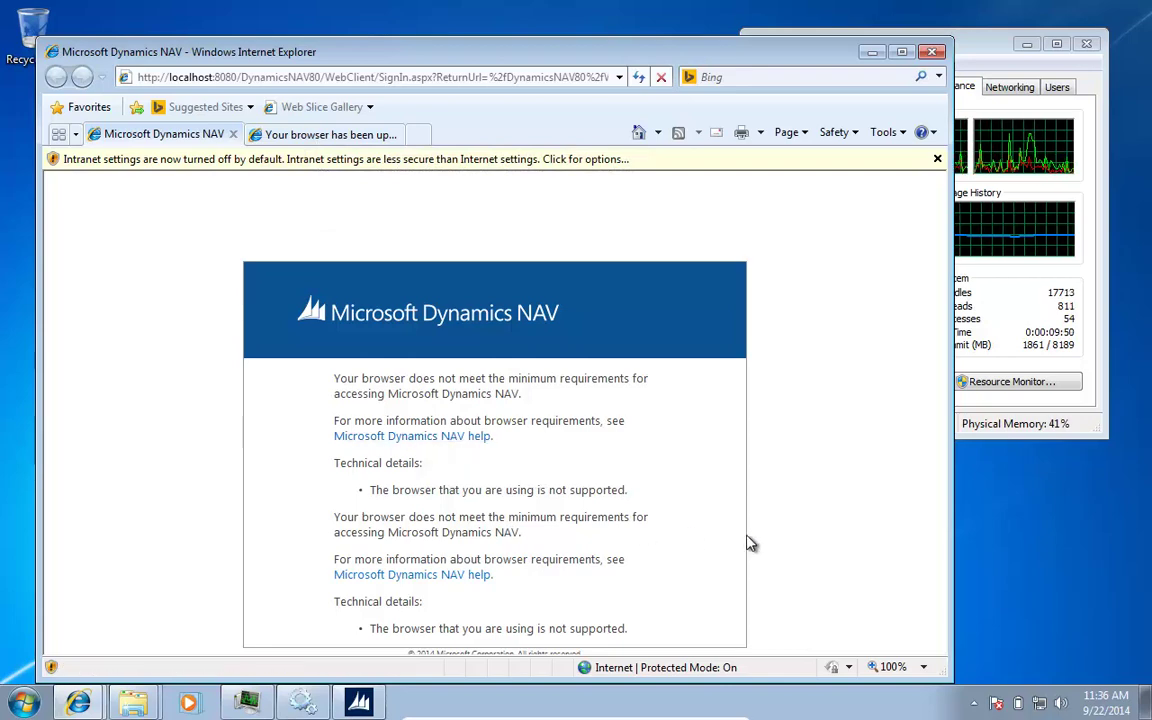
Step: Open a new tab and go to google.com
click(334, 136)
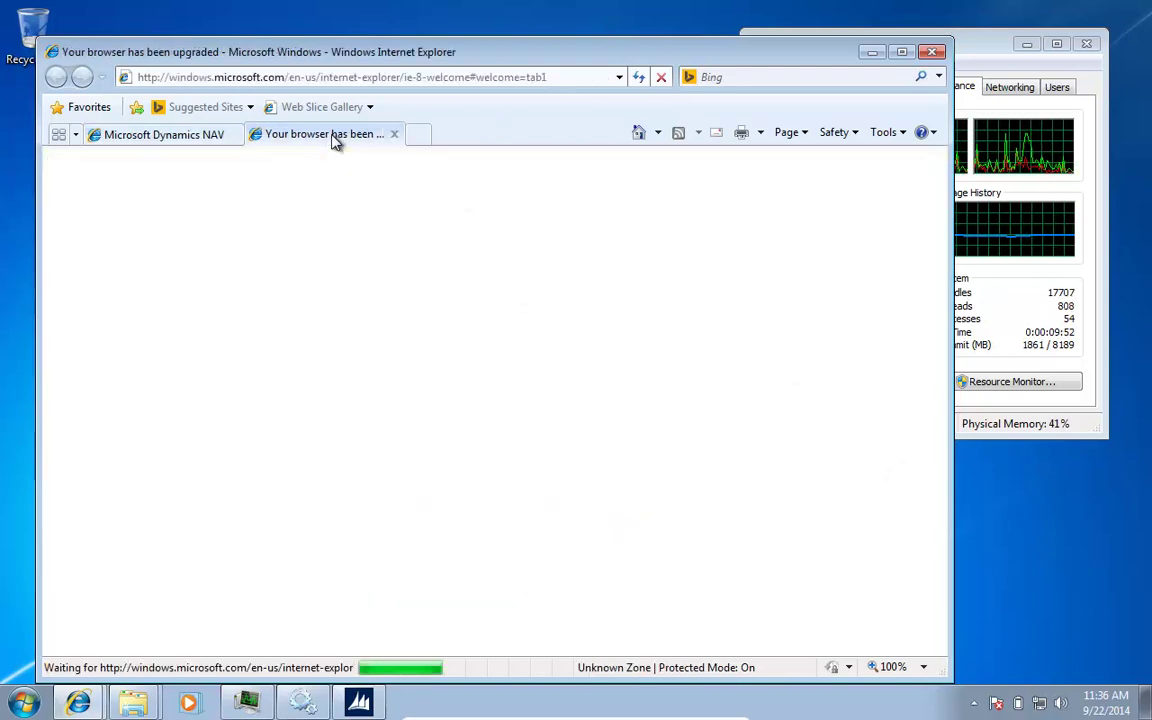
click(419, 138)
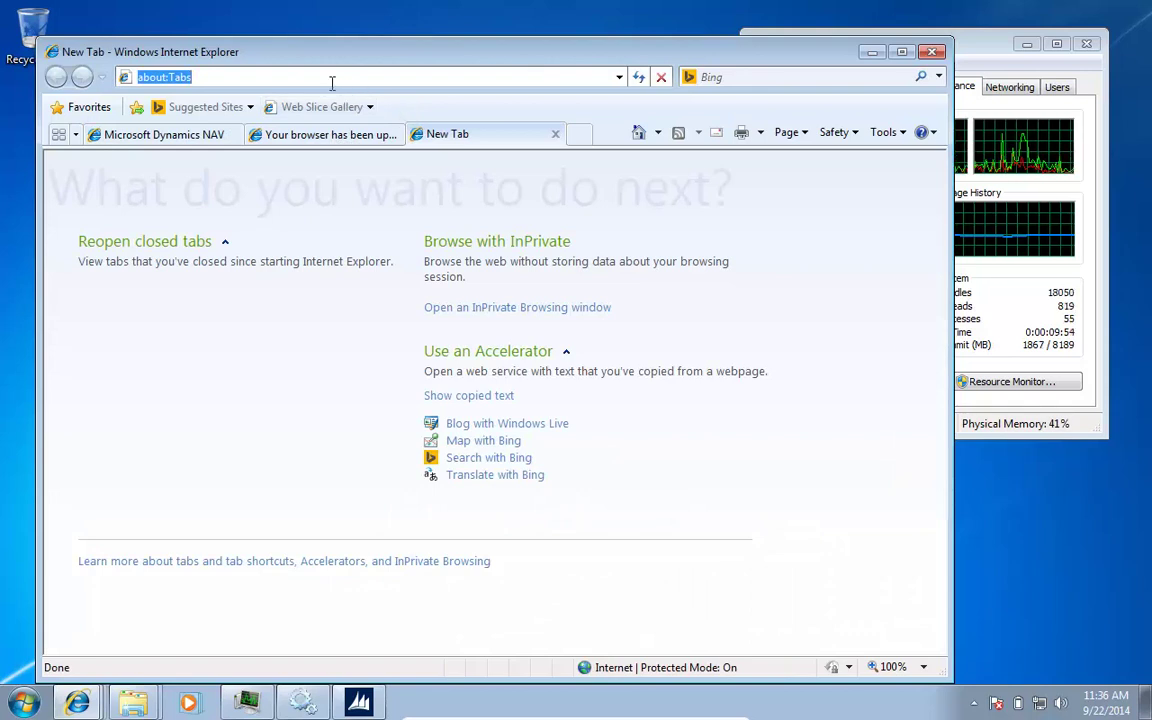
text(chro)
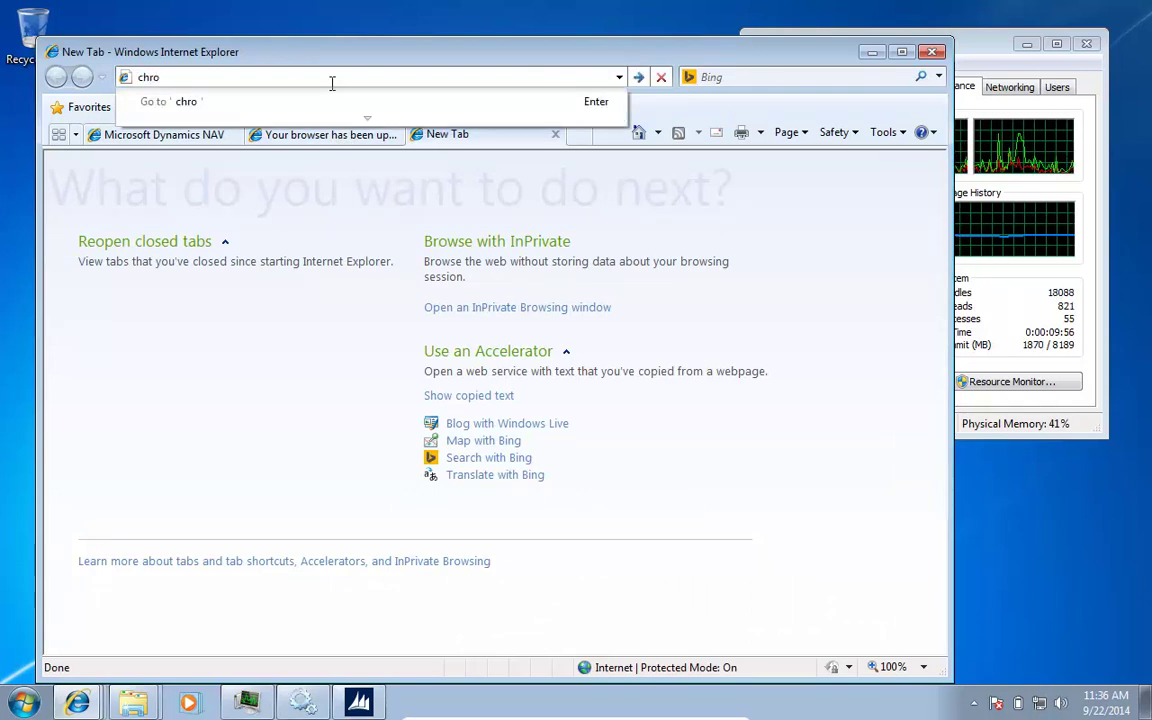
key(BackSpace)
text(goo)
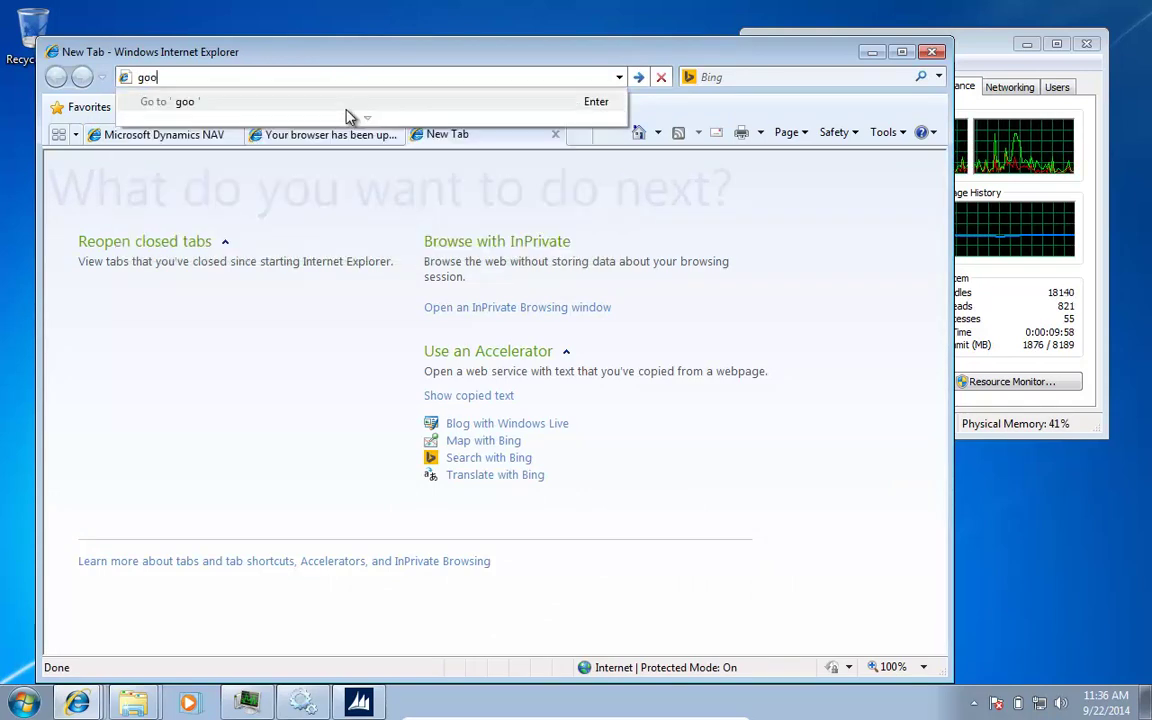
text(gle.com)
key(Return)
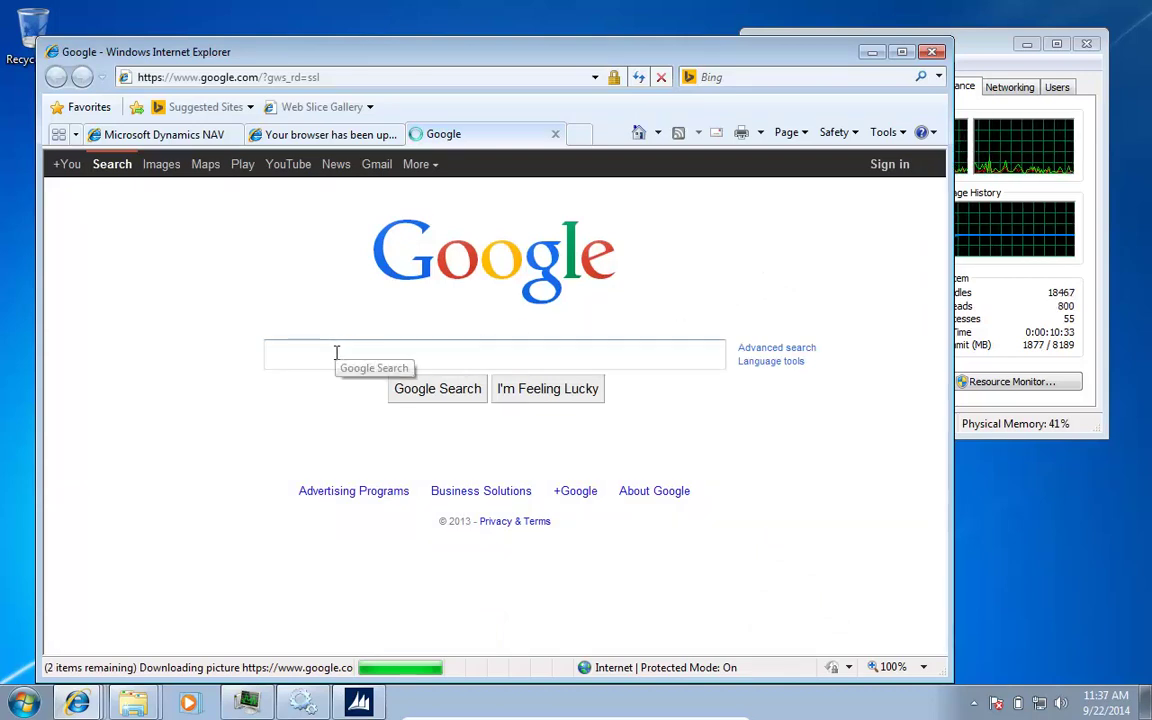
Step: Search Google for 'chrome download' and open the Download Google Chrome result
text(chrom)
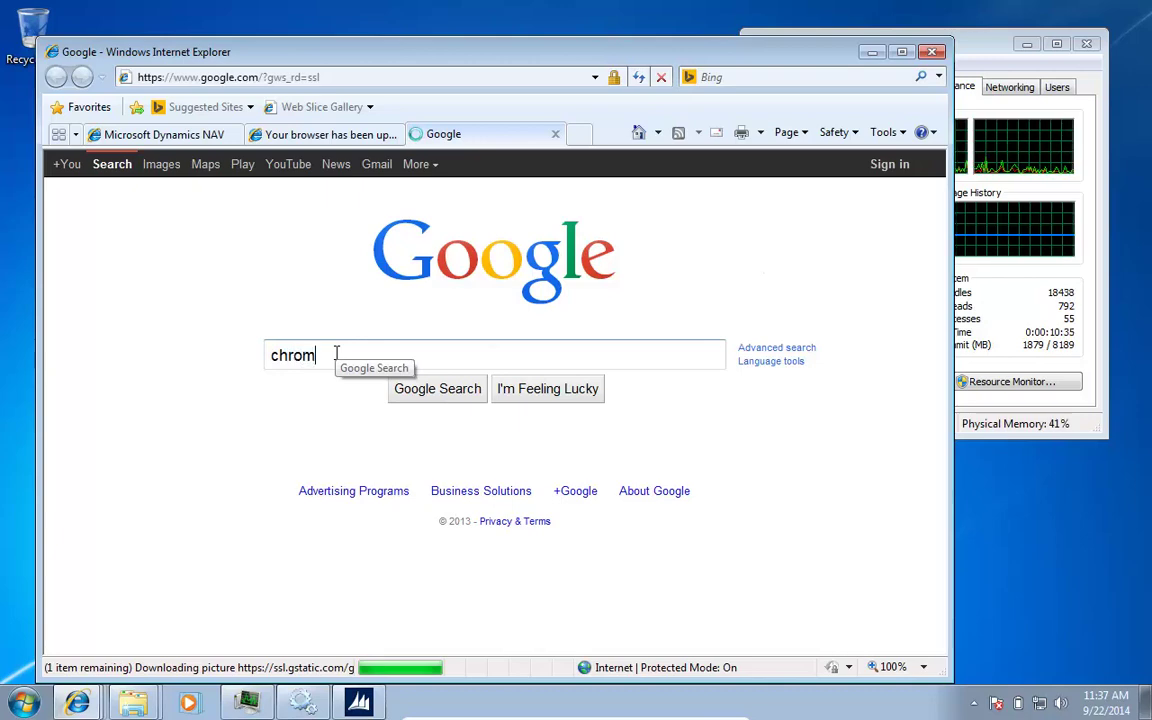
text(e downlo)
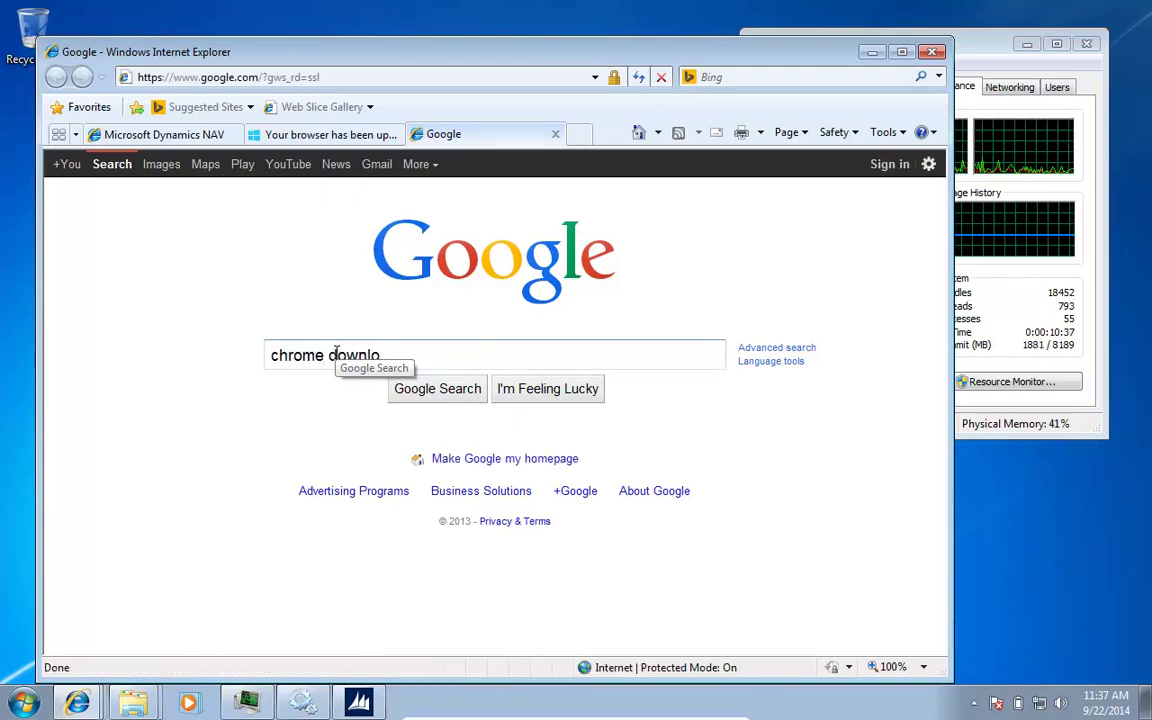
text(ad)
key(Return)
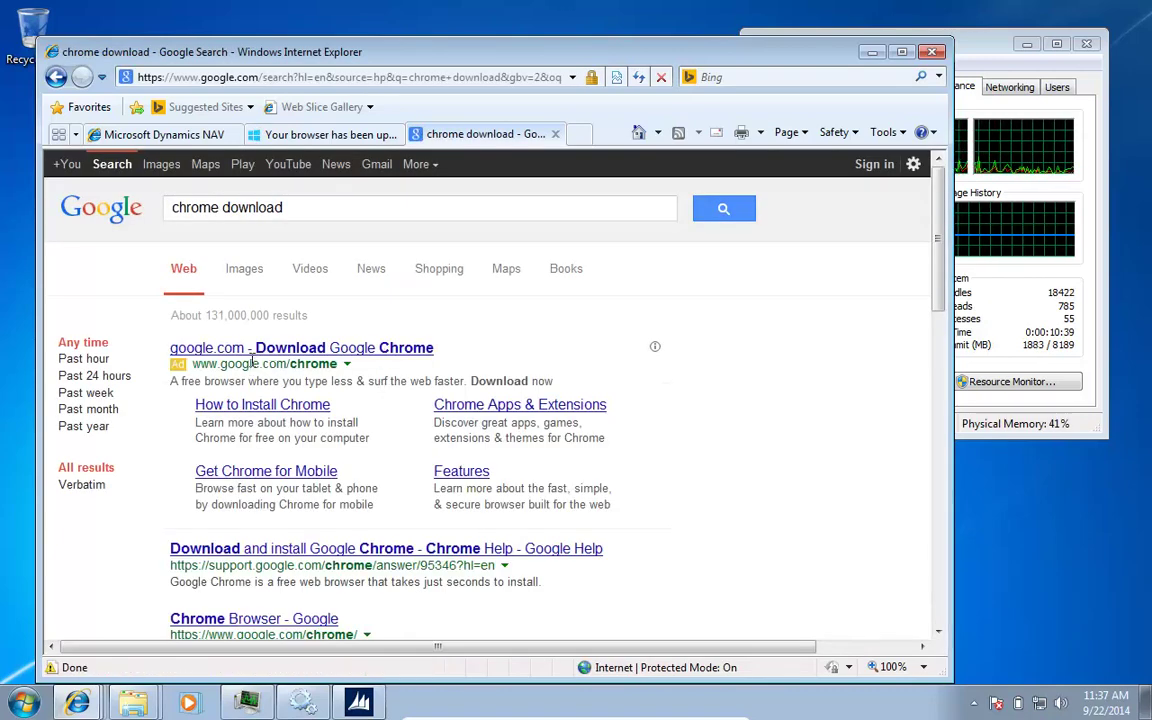
click(258, 352)
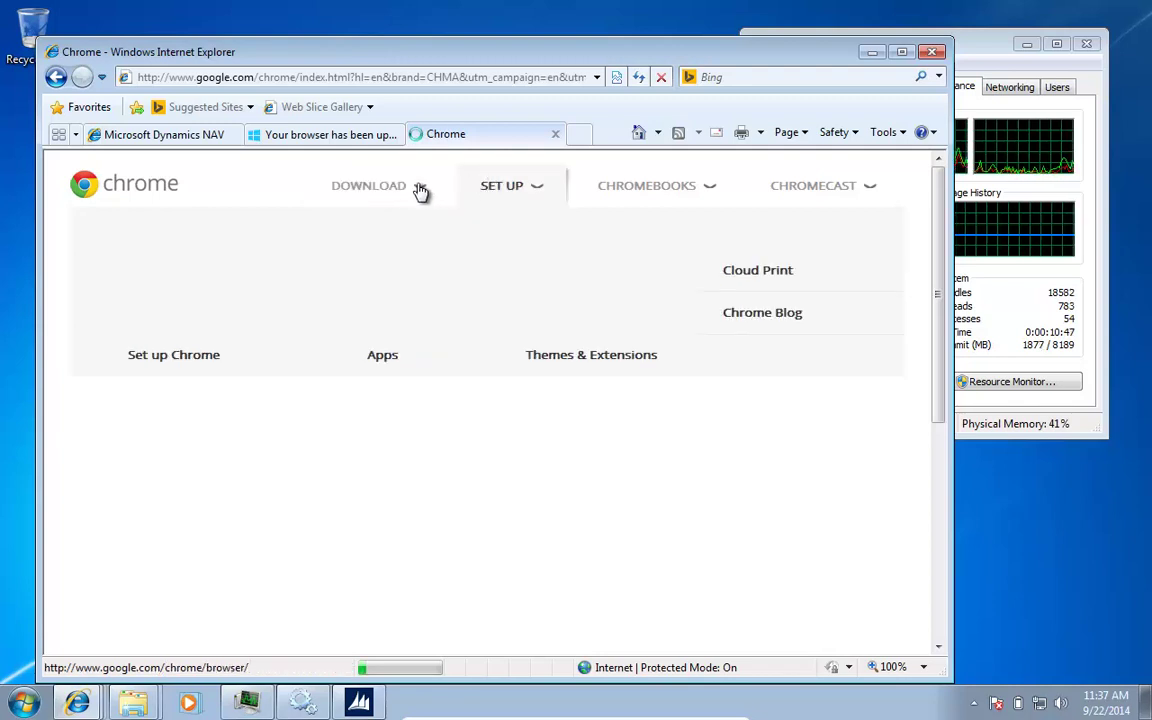
Step: Download Chrome, accept its terms of service, and run the Google Installer
click(186, 316)
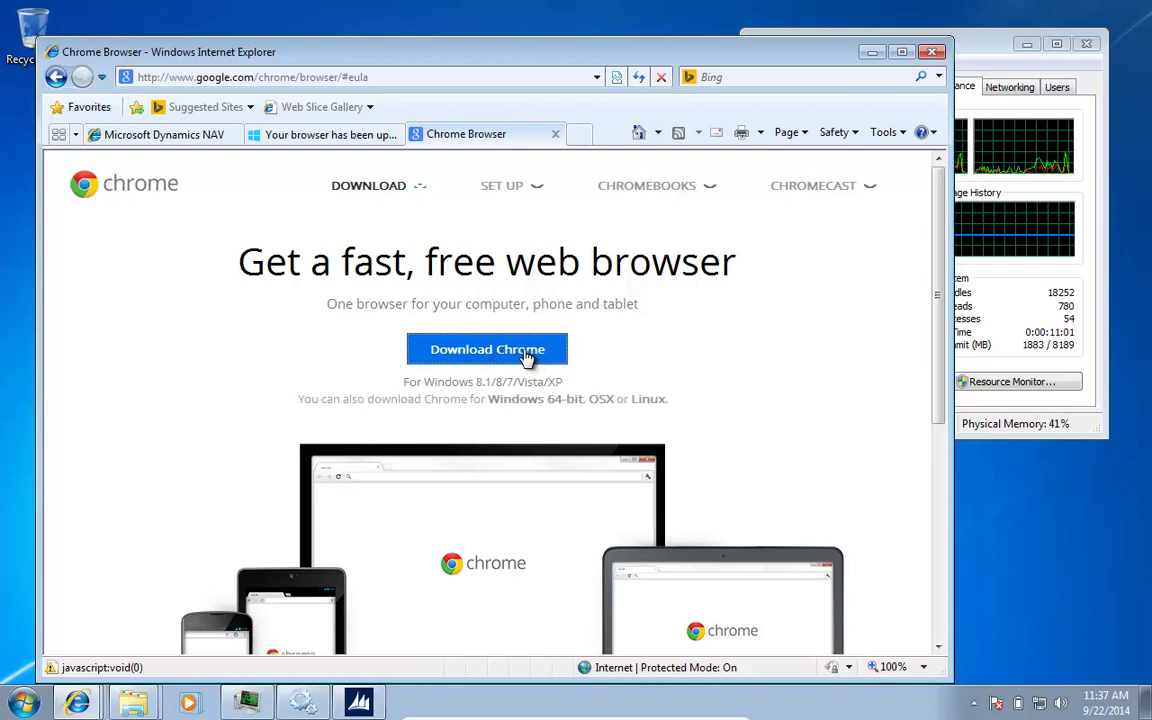
click(522, 351)
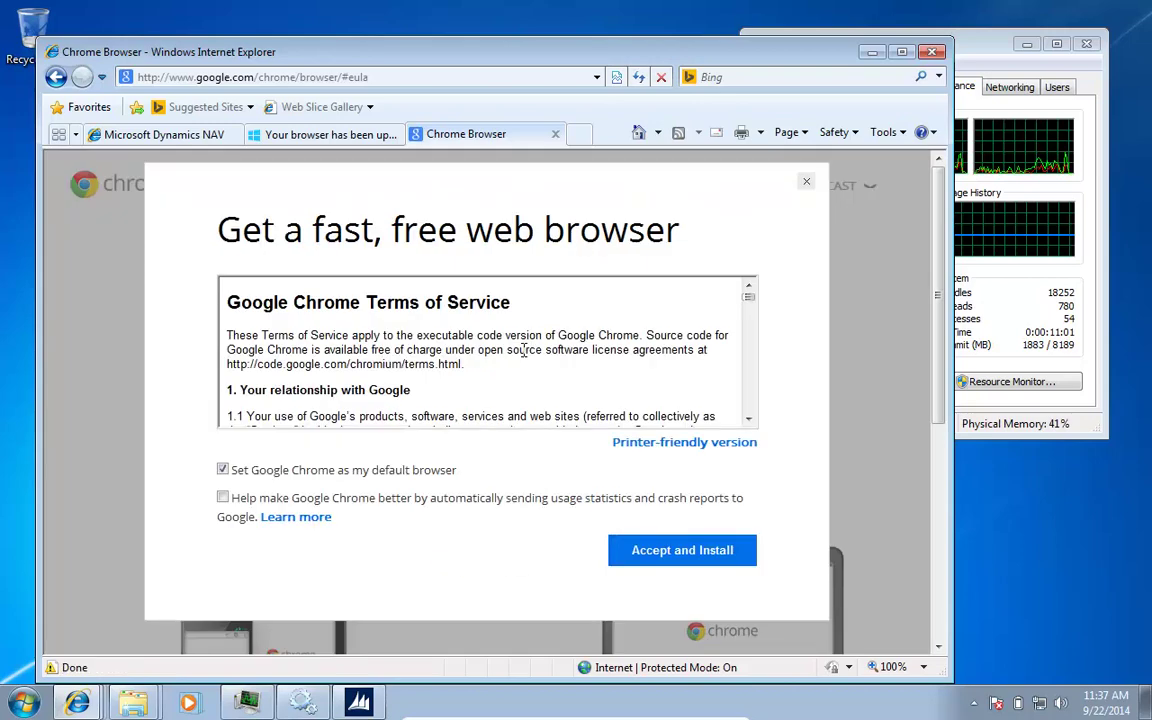
click(686, 550)
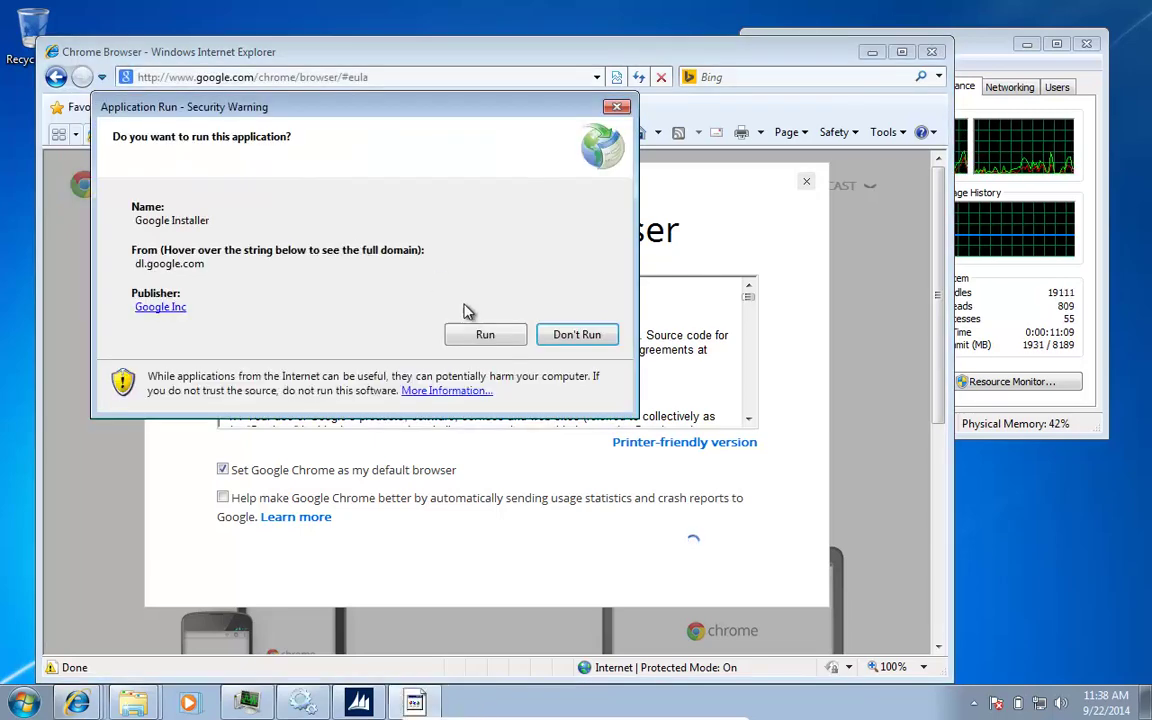
click(479, 335)
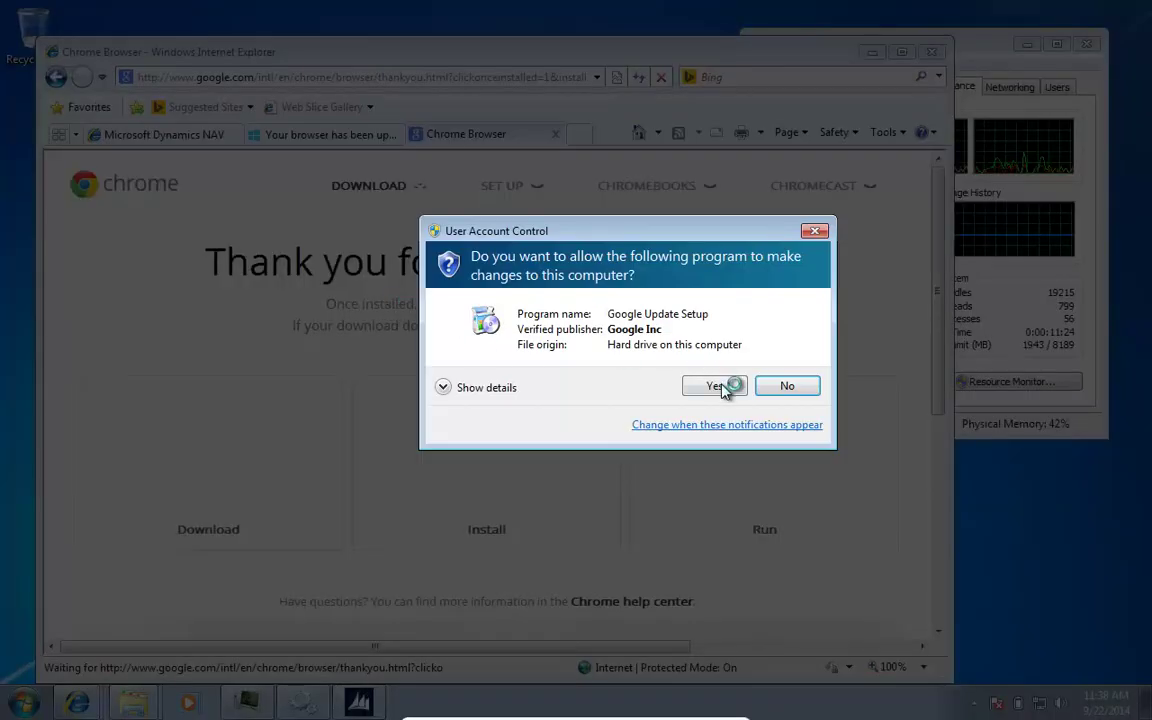
Step: Allow Google Update Setup in User Account Control so Chrome installs and launches
click(722, 386)
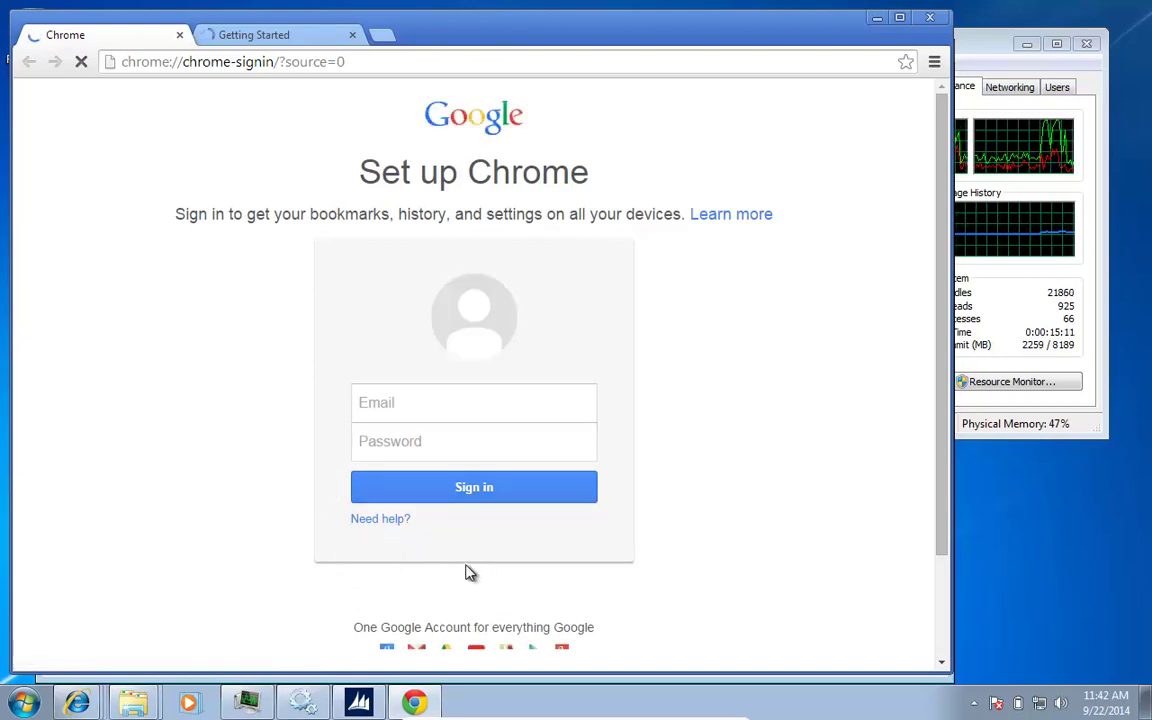
Step: Copy the NAV web client address from Internet Explorer and load it in Chrome
key(alt+Tab)
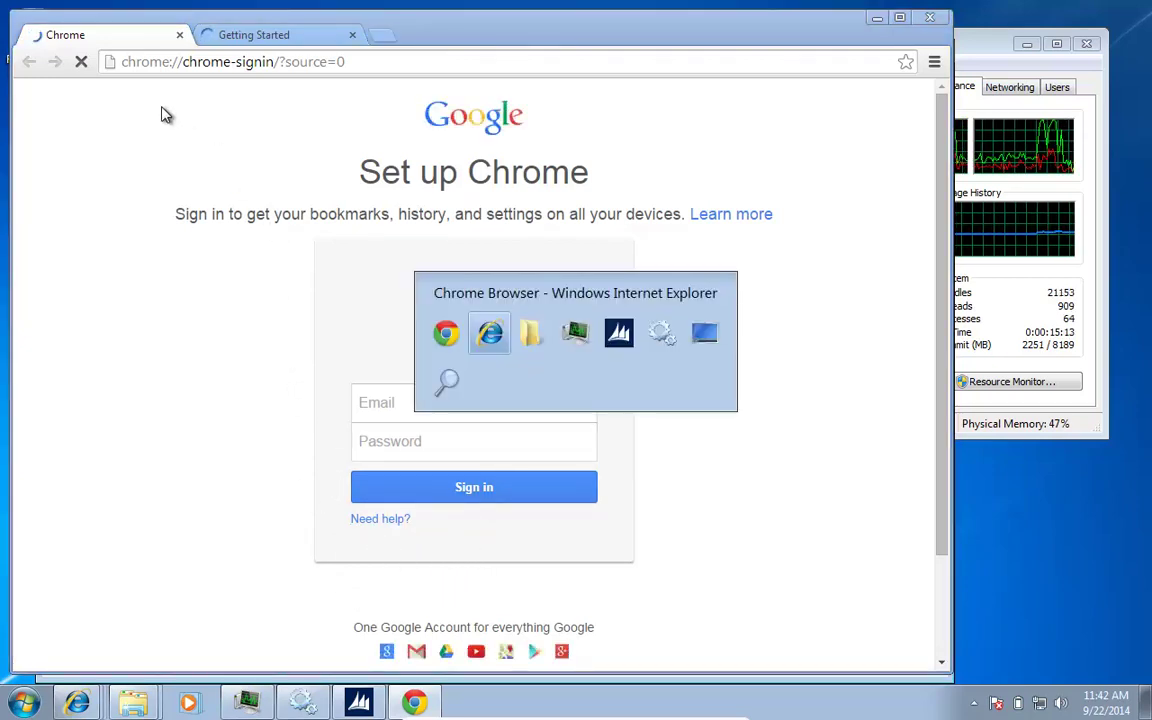
click(200, 140)
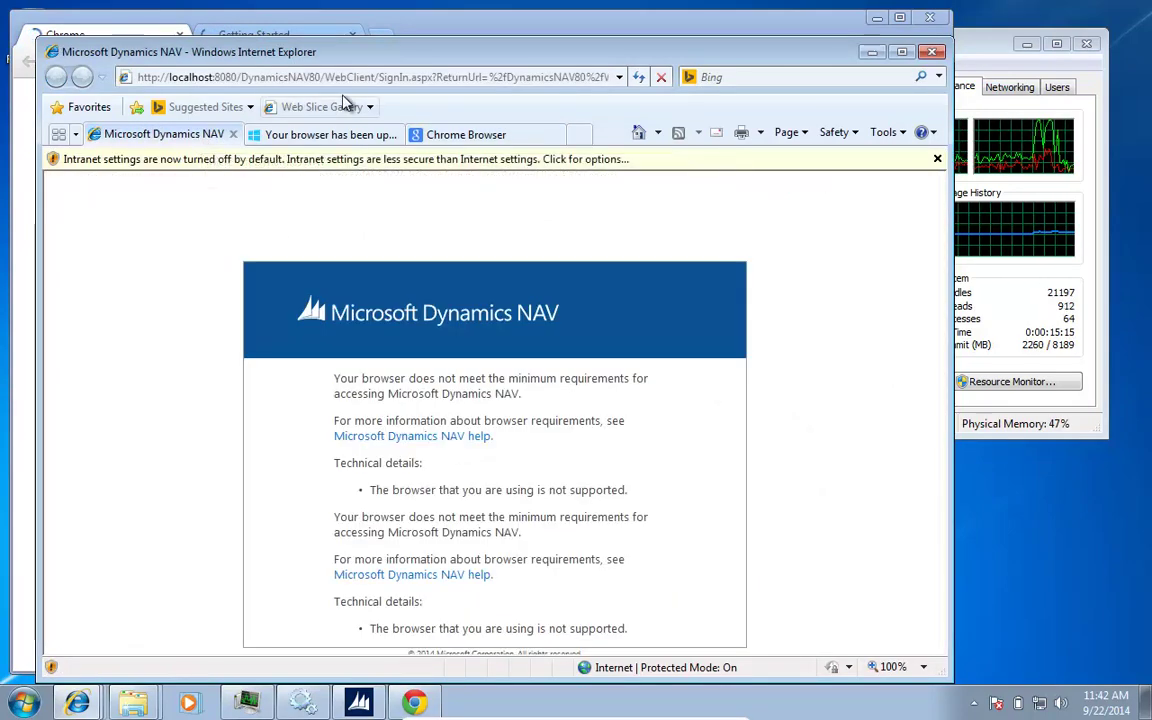
click(358, 79)
key(ctrl+c)
key(alt+Tab)
click(362, 64)
key(ctrl+v)
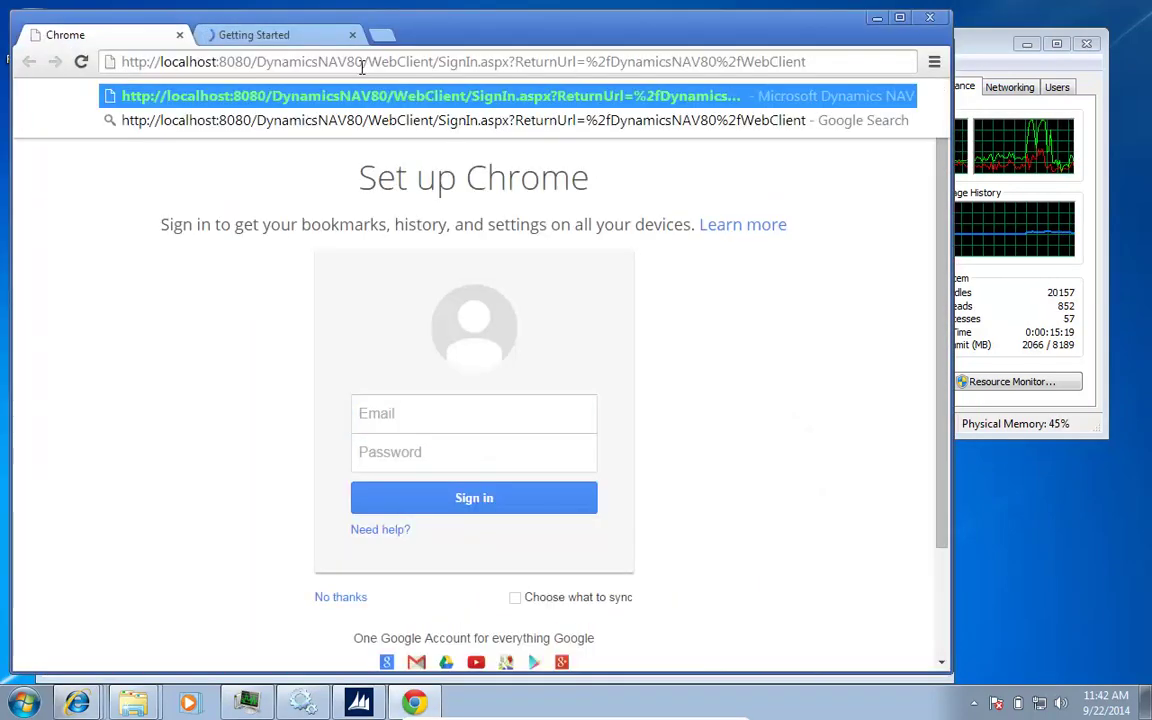
key(Return)
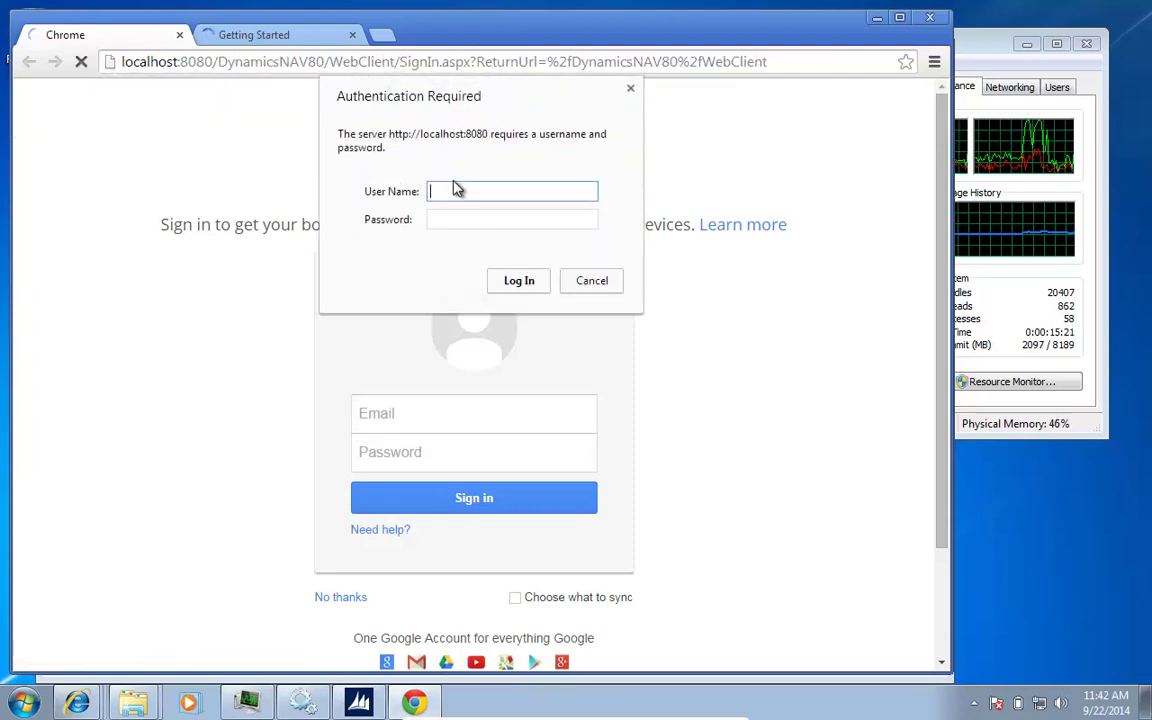
Step: Log in with the server's username and password, then close the Getting Started tab
text(user)
key(Tab)
text(password)
key(Return)
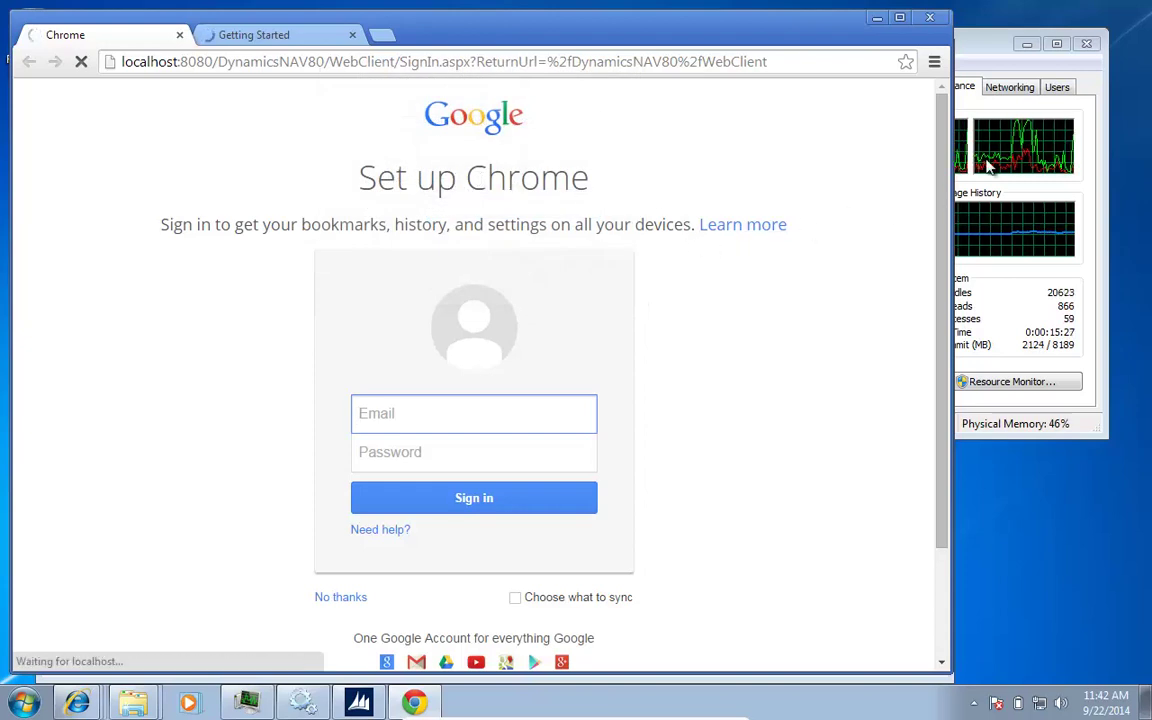
click(1027, 47)
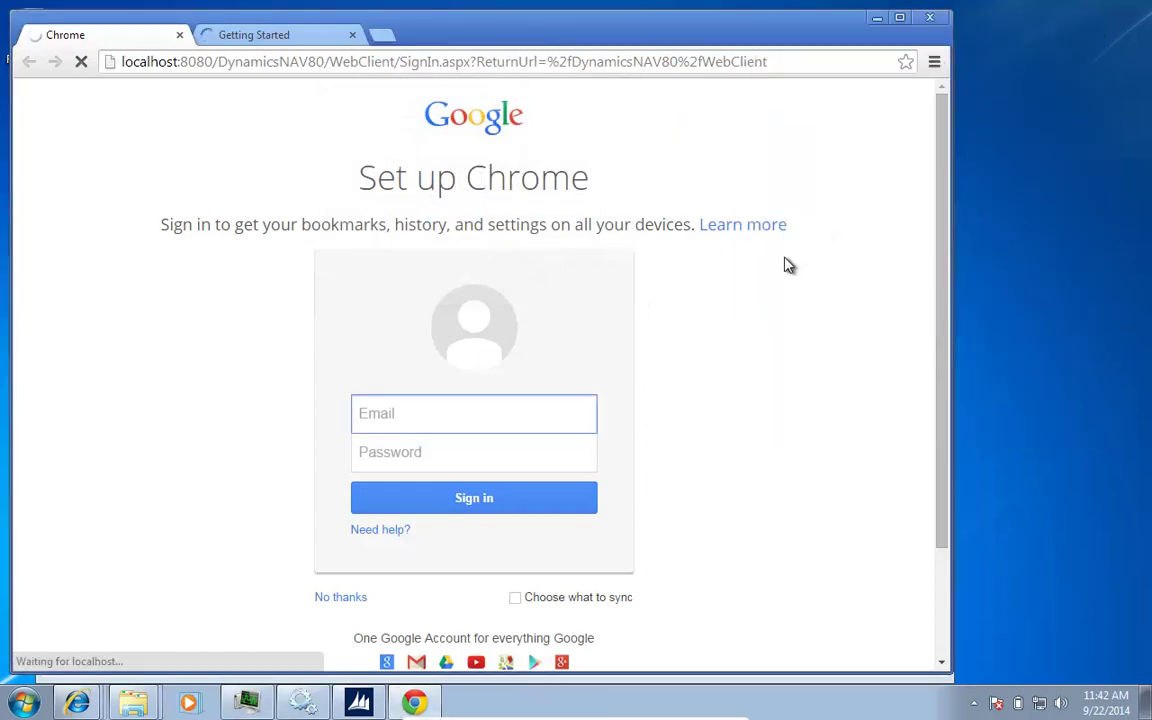
click(353, 37)
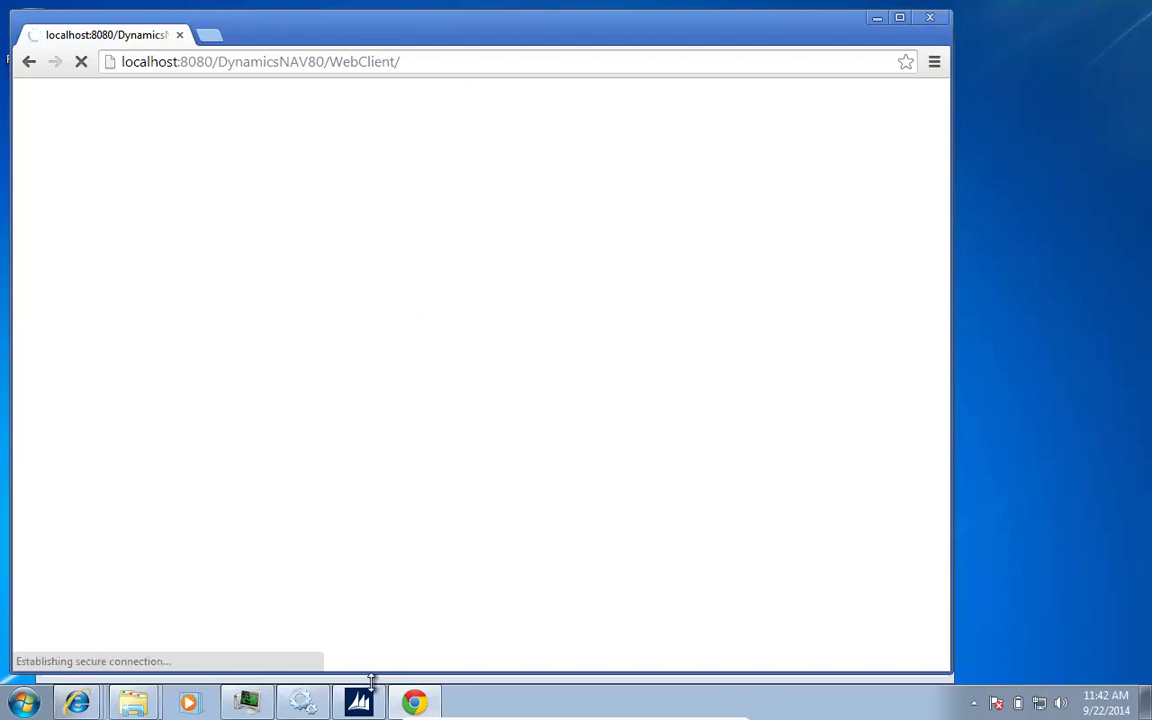
Step: Save the sign-in password in Chrome and bring the CRONUS Role Center back in front
mouse_move(360, 700)
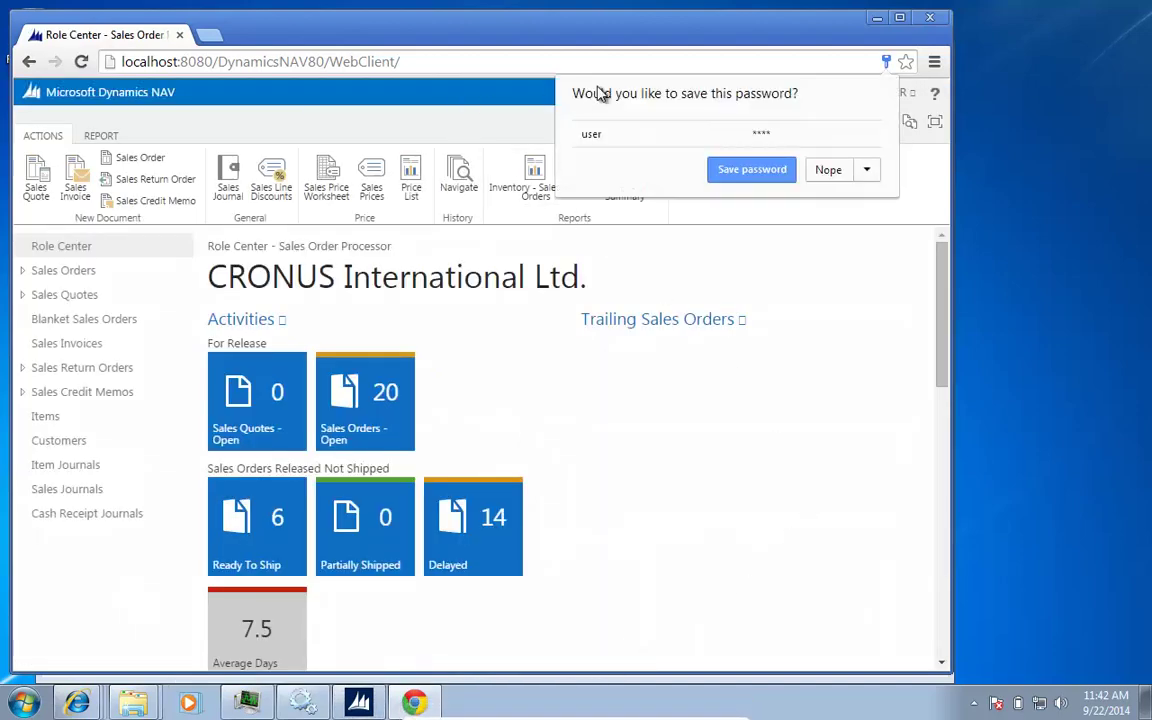
click(775, 172)
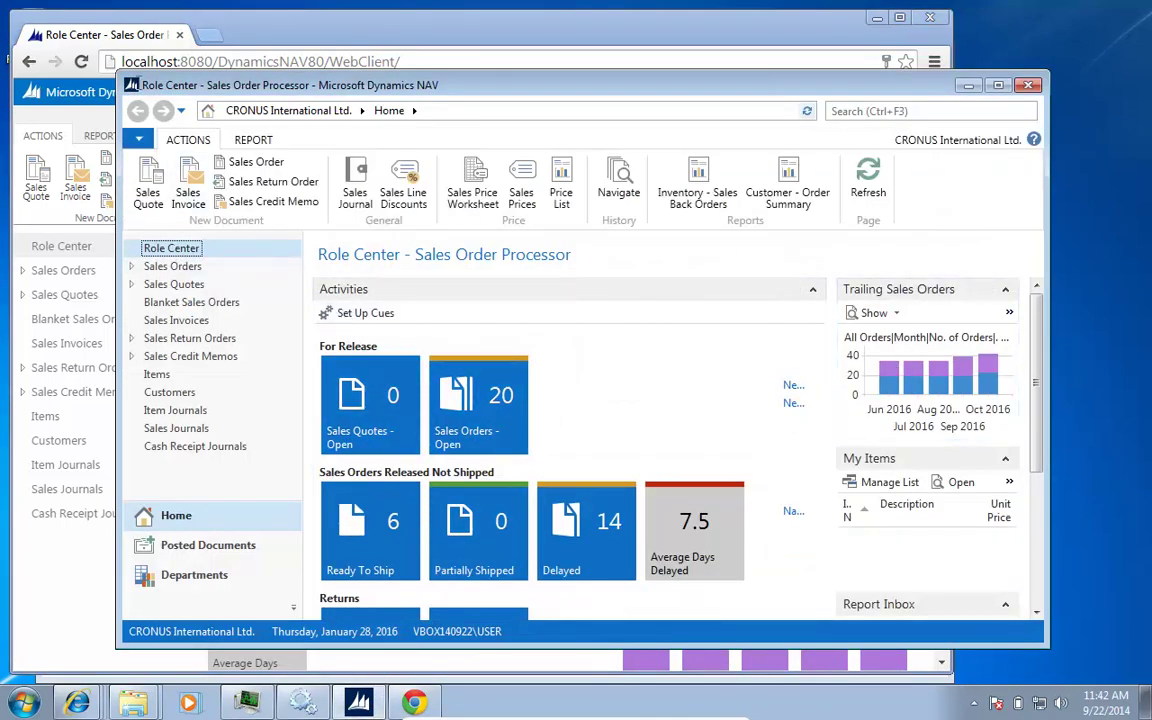
click(296, 38)
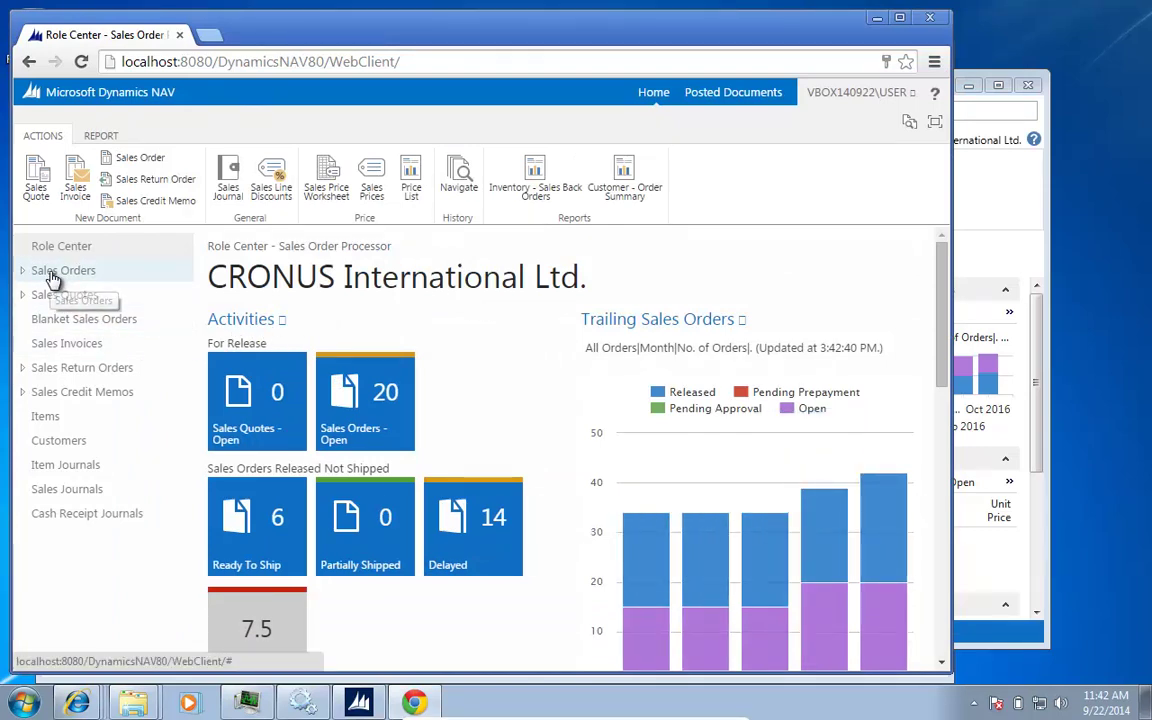
Step: Open the Sales Orders list, select order 101013 and request help on Sell-to Customer Name
click(325, 428)
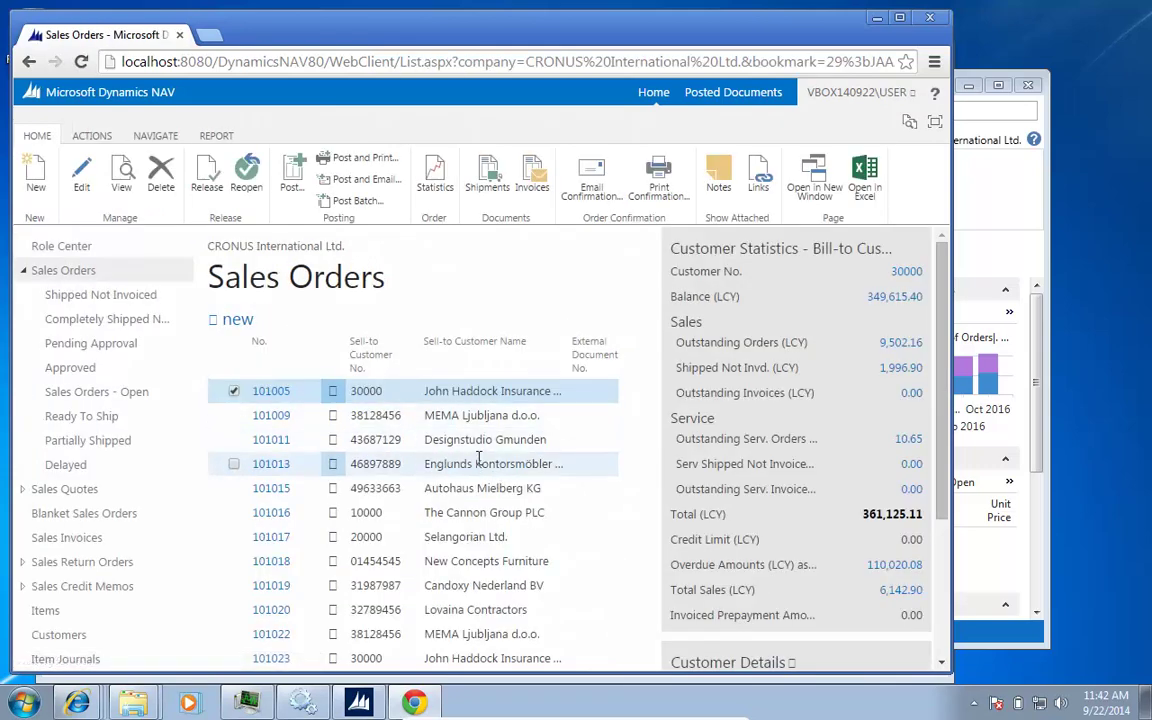
click(490, 464)
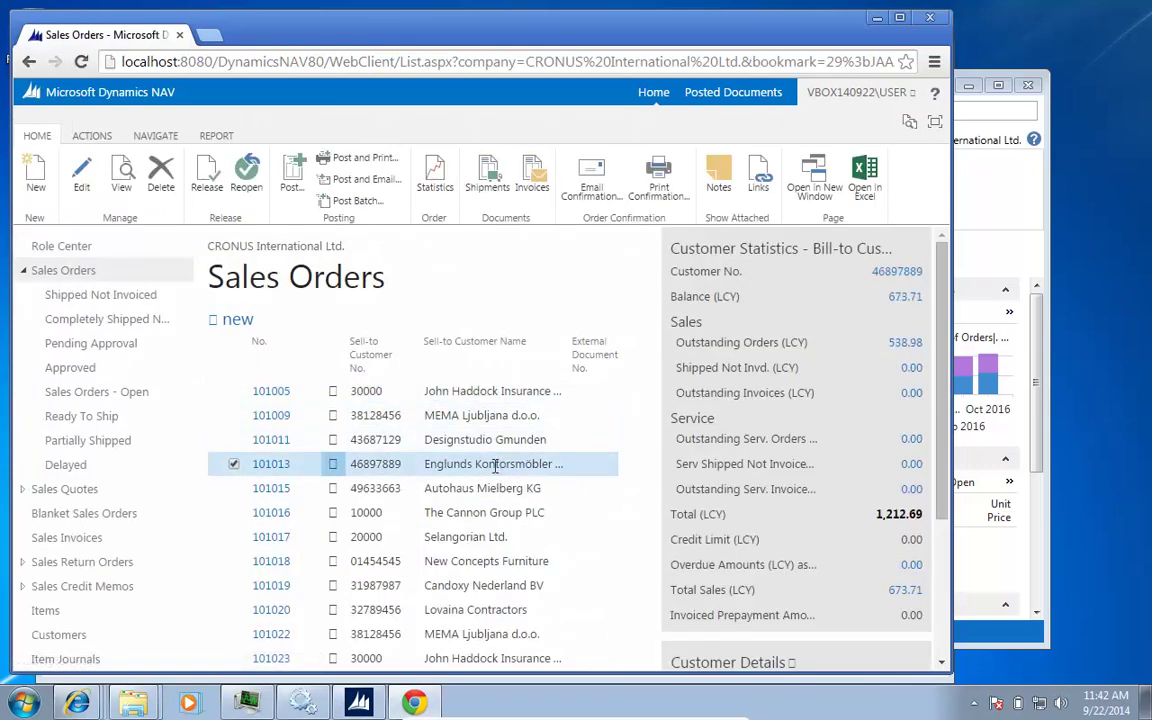
click(560, 358)
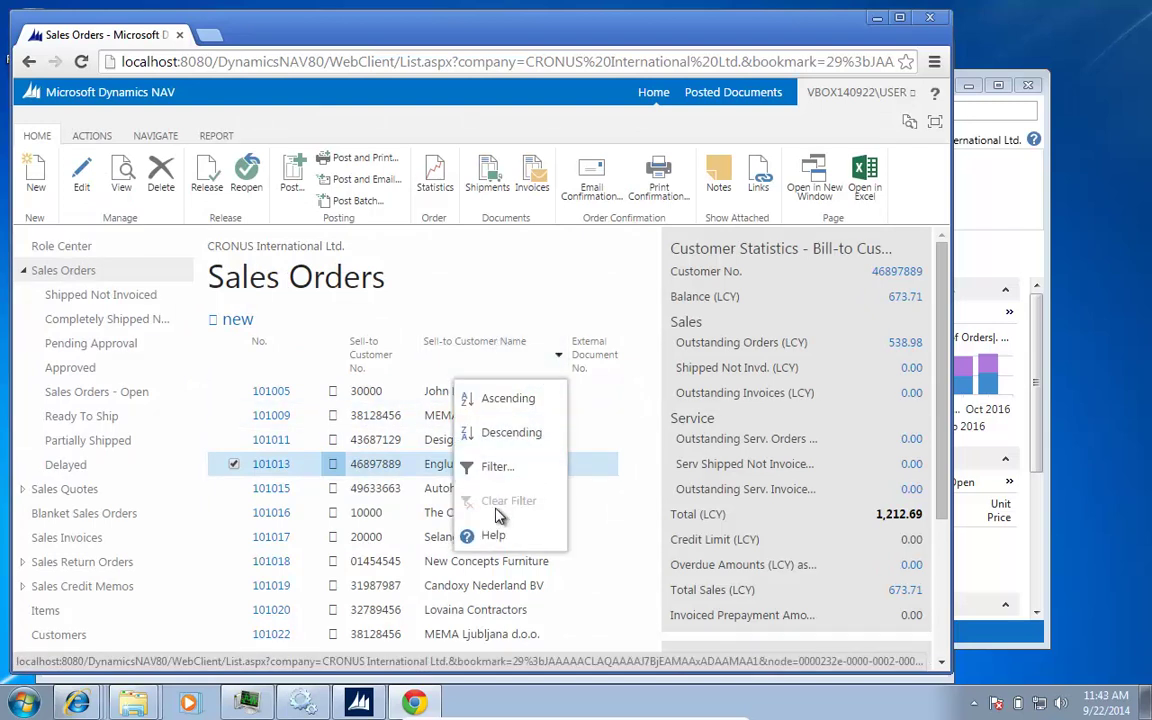
click(490, 538)
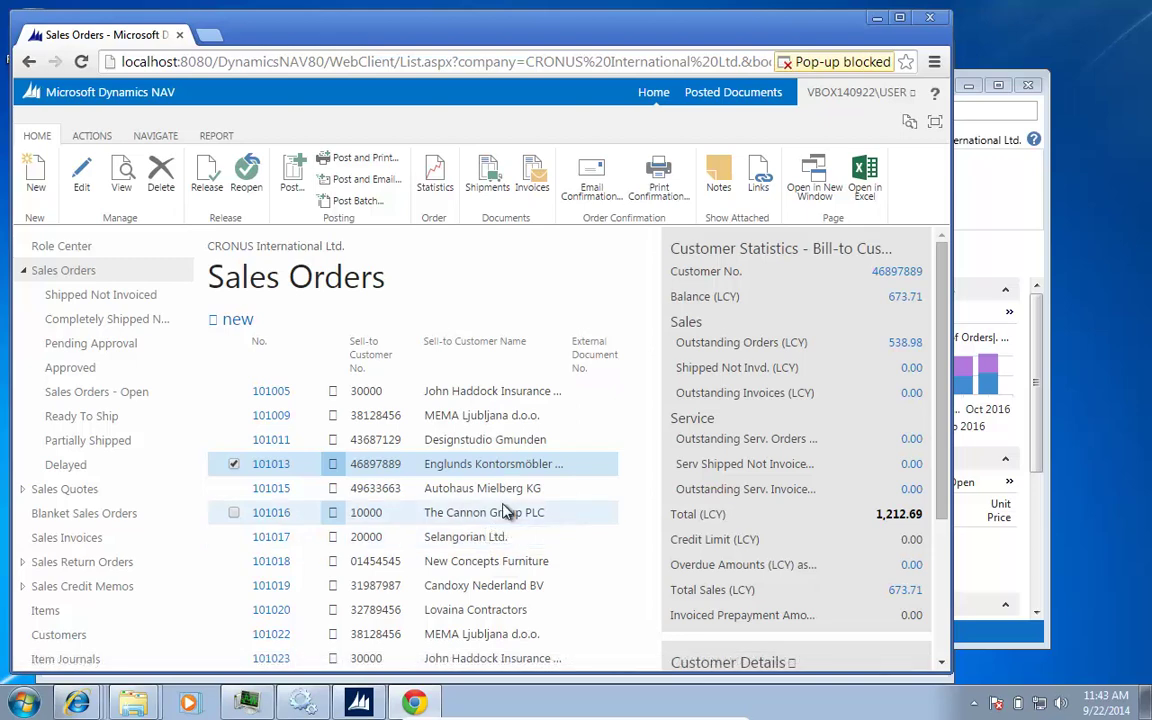
Step: Always allow pop-ups from localhost via the blocked pop-up notice
click(866, 63)
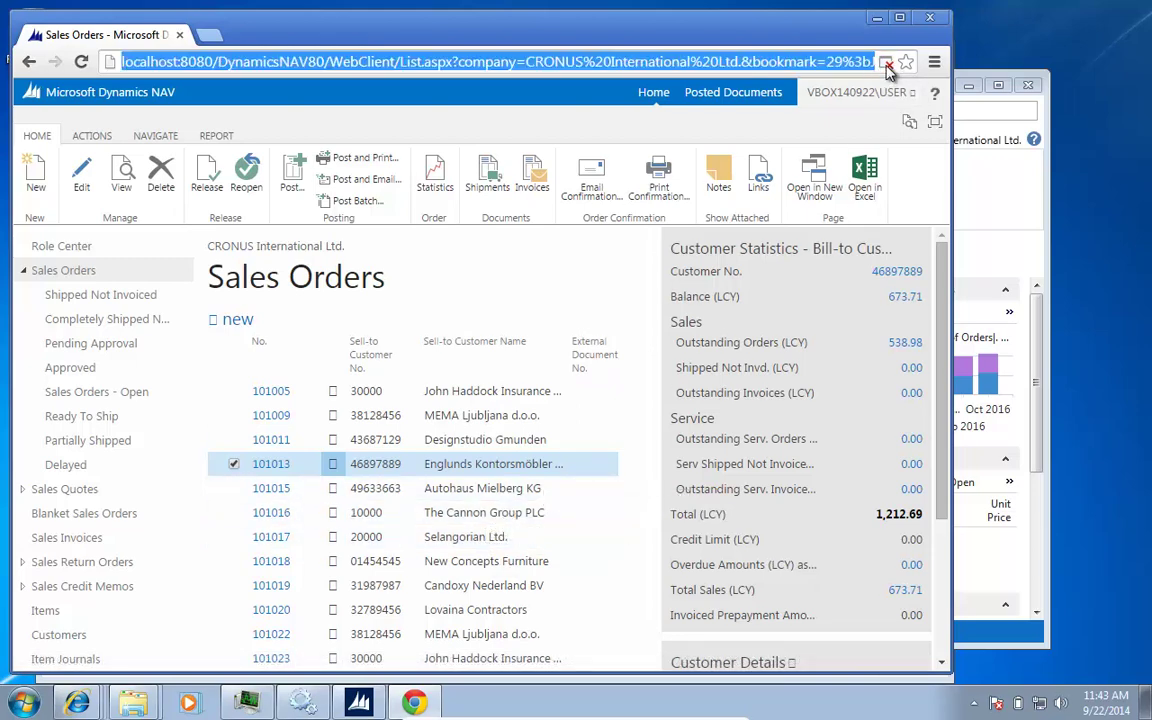
click(886, 64)
click(542, 135)
click(860, 191)
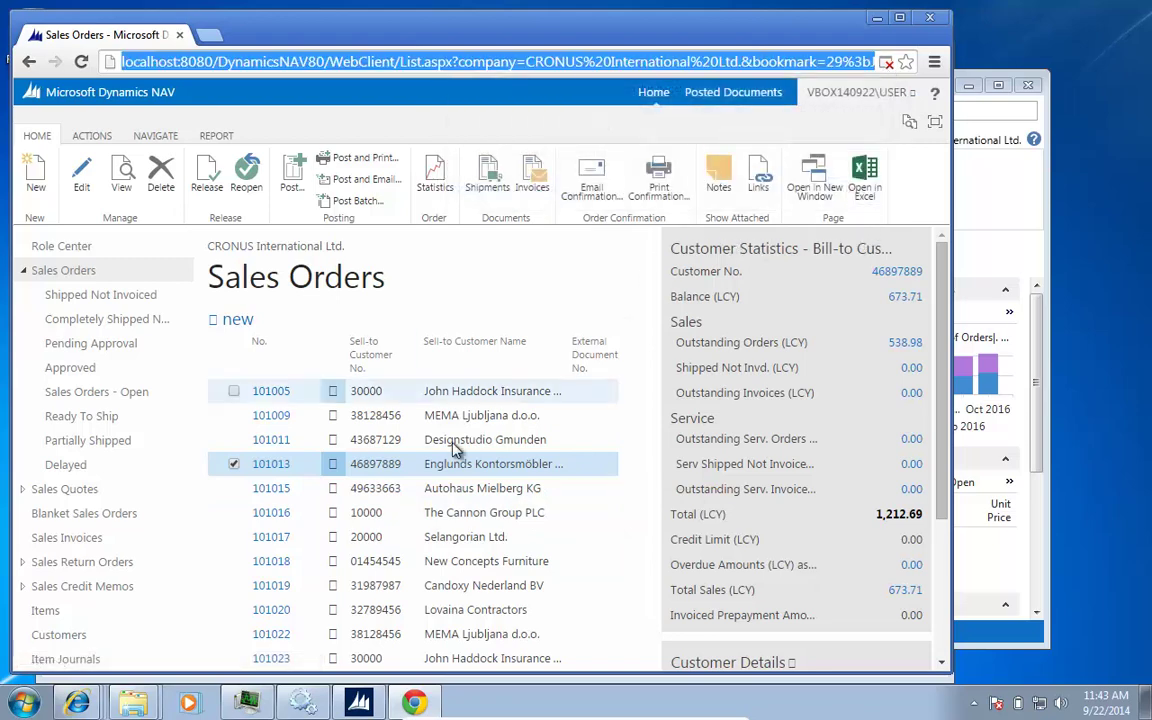
Step: Show the Sell-to Customer No. field help topic, then close the help page
click(410, 356)
click(332, 535)
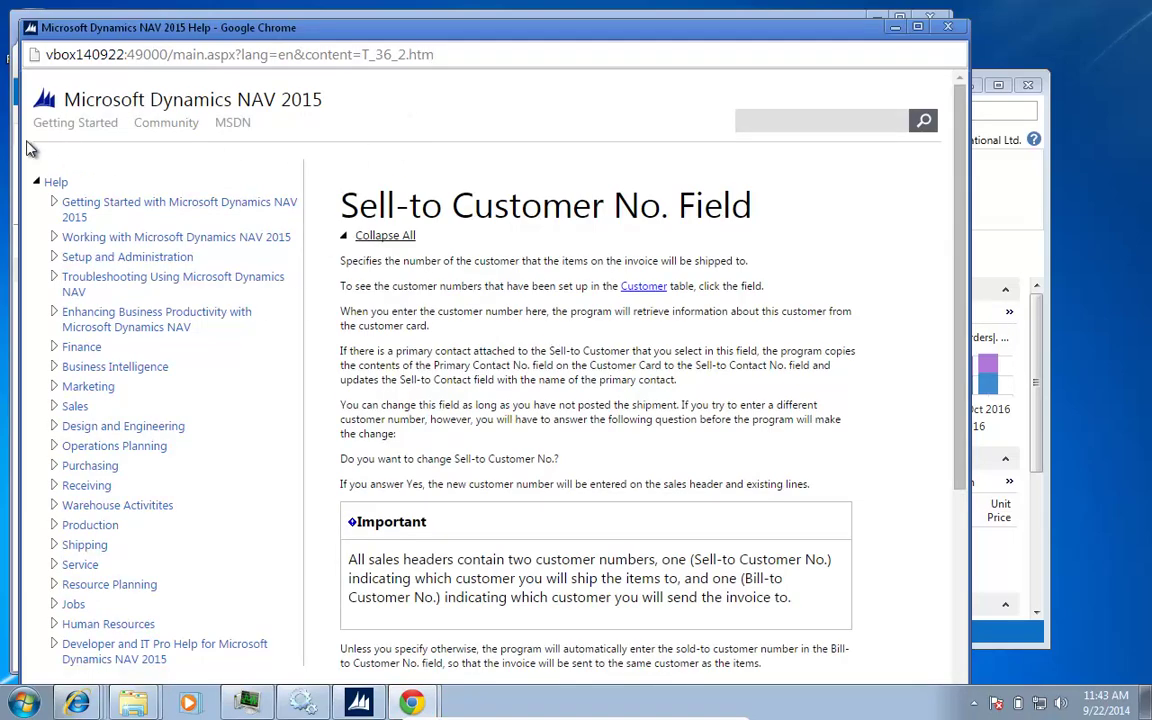
click(950, 31)
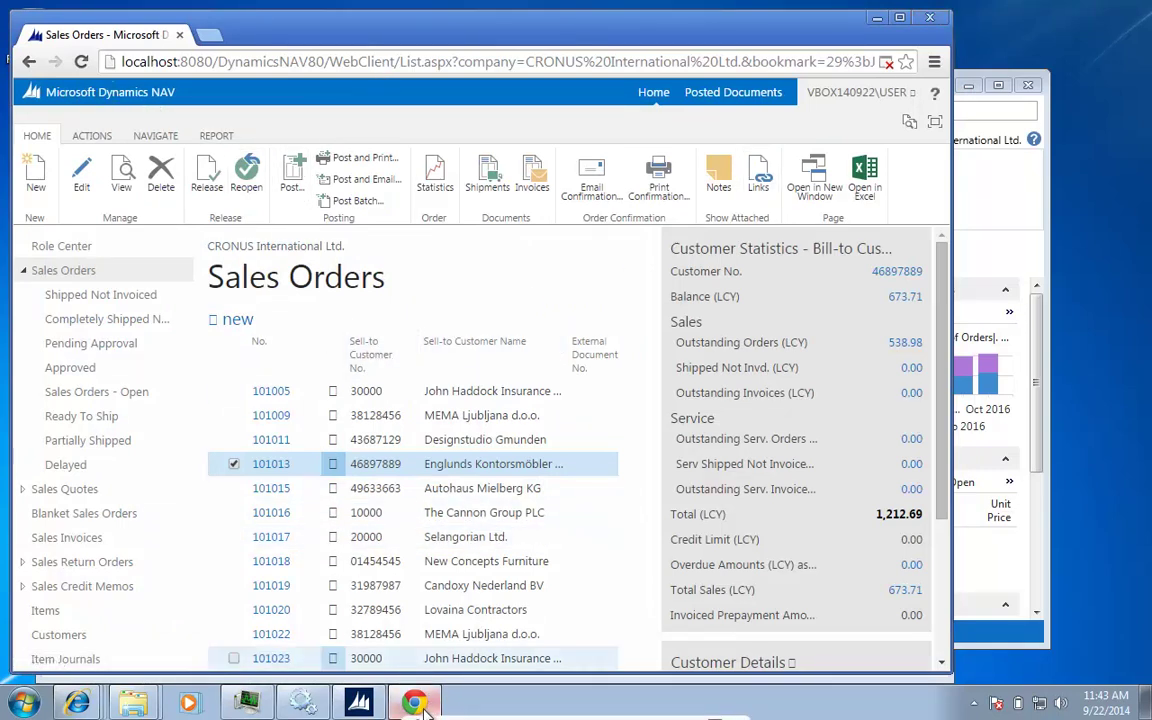
Step: Change the address to localhost:8080/DynamicsNAV80/WebClient/tablet.aspx to load the tablet Role Center
mouse_move(343, 710)
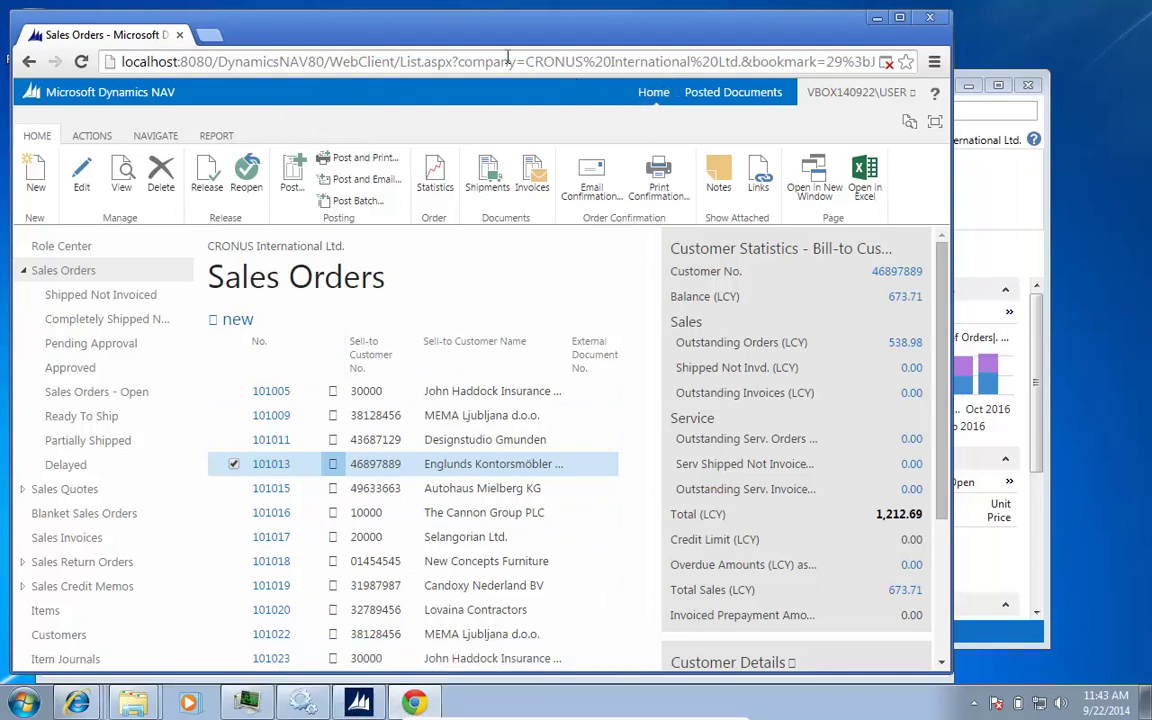
click(390, 62)
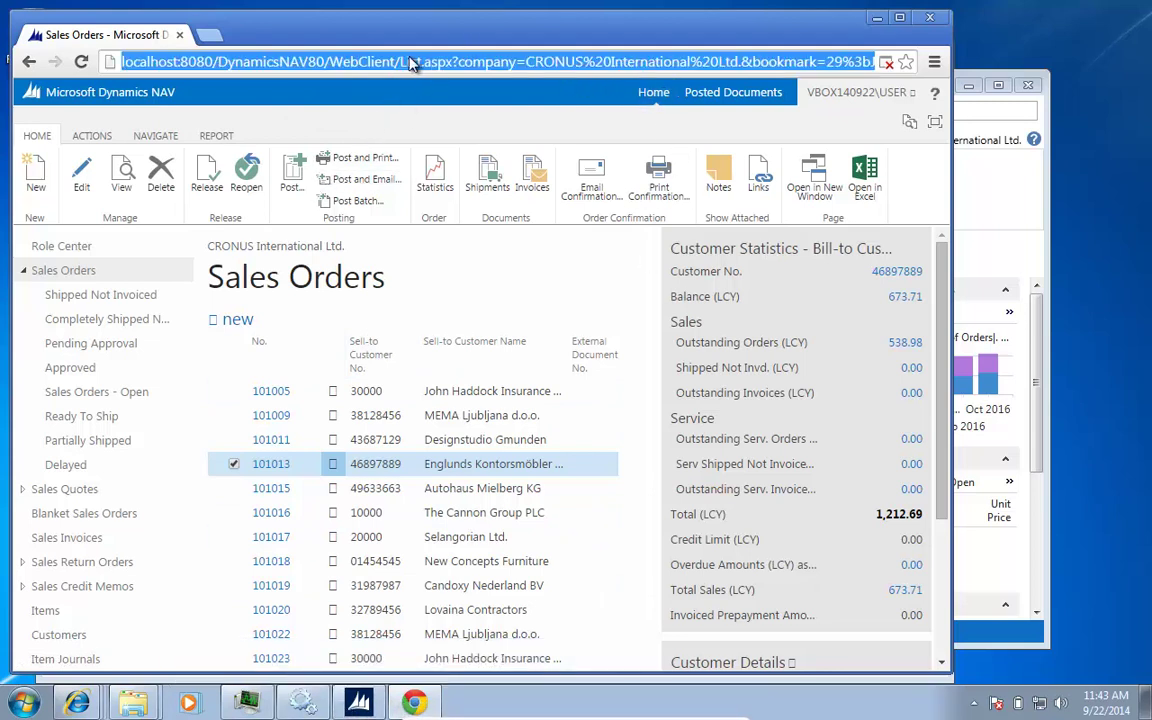
click(408, 62)
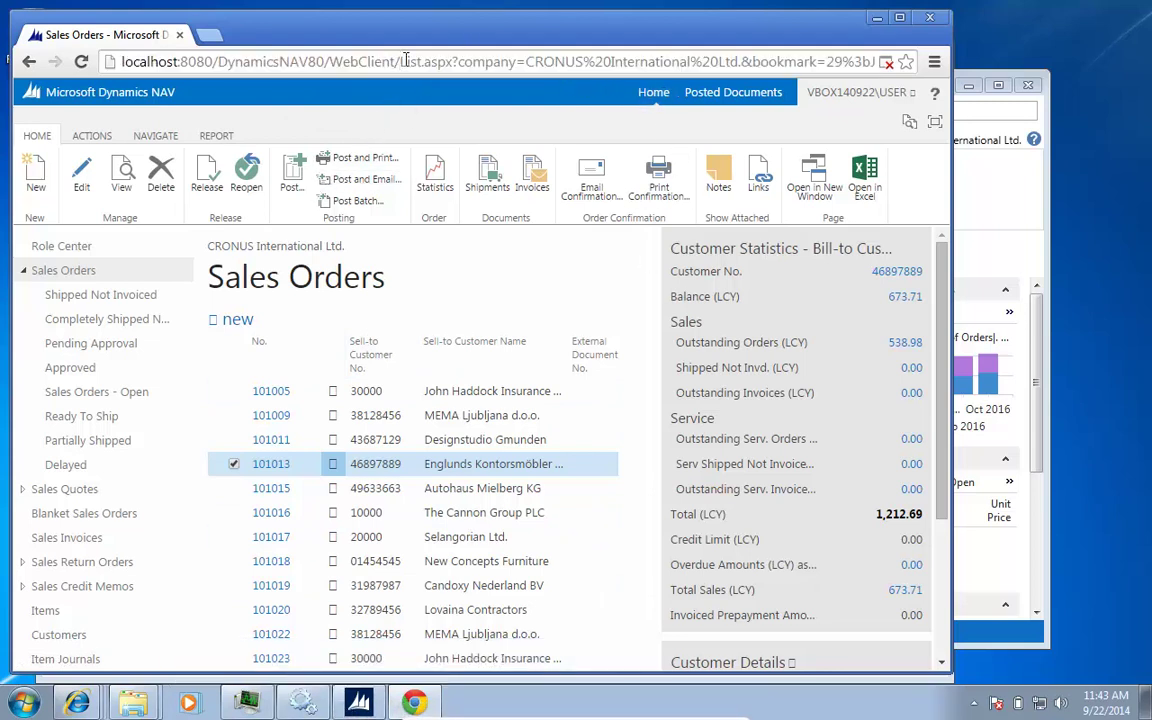
key(ctrl+a)
text(localhost:8080/DynamicsNAV80/WebClient/)
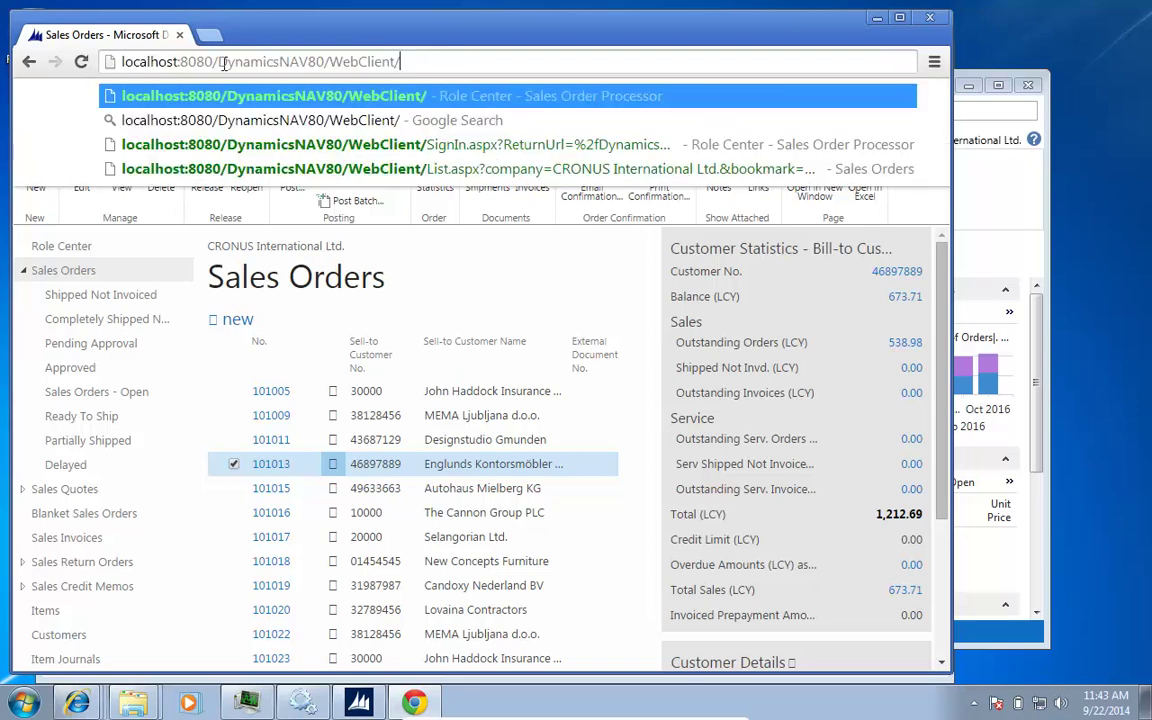
text(table)
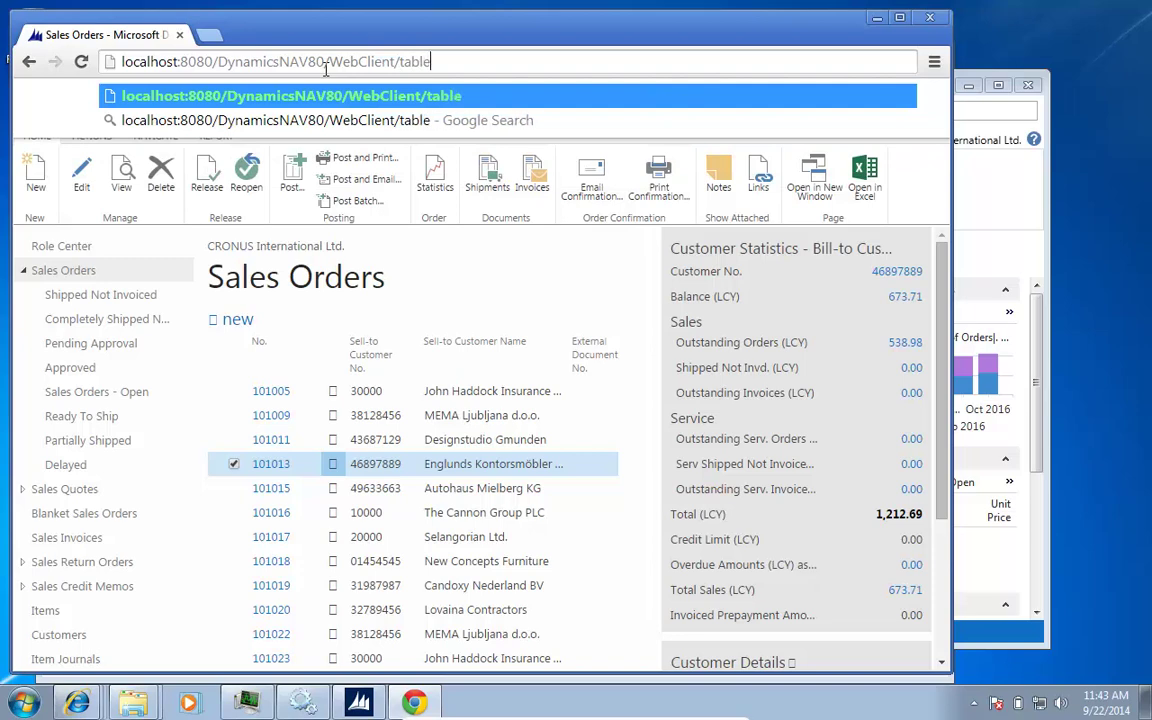
text(t.aspx)
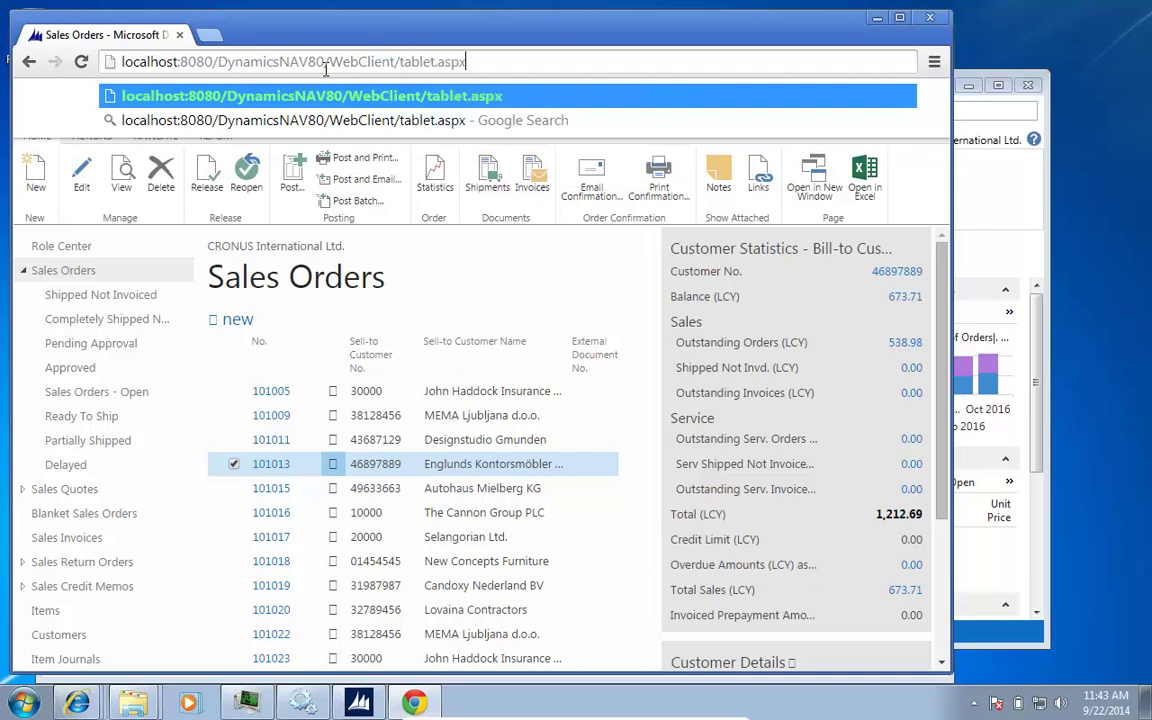
key(Return)
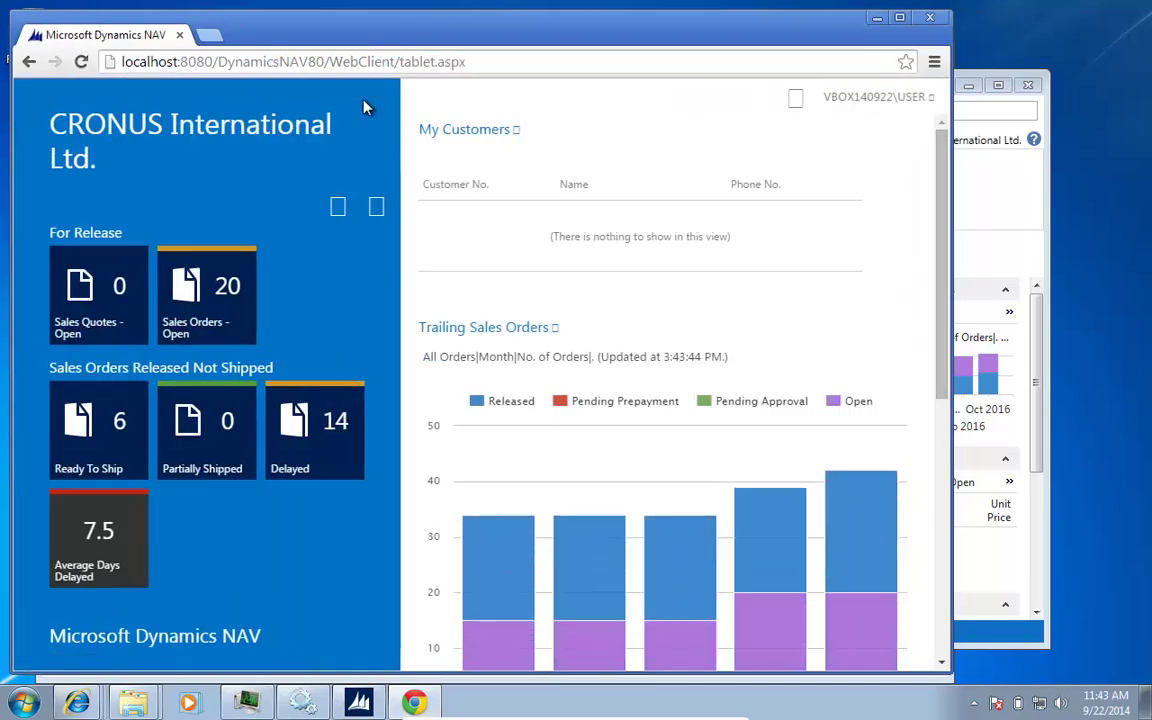
drag(952, 350, 617, 322)
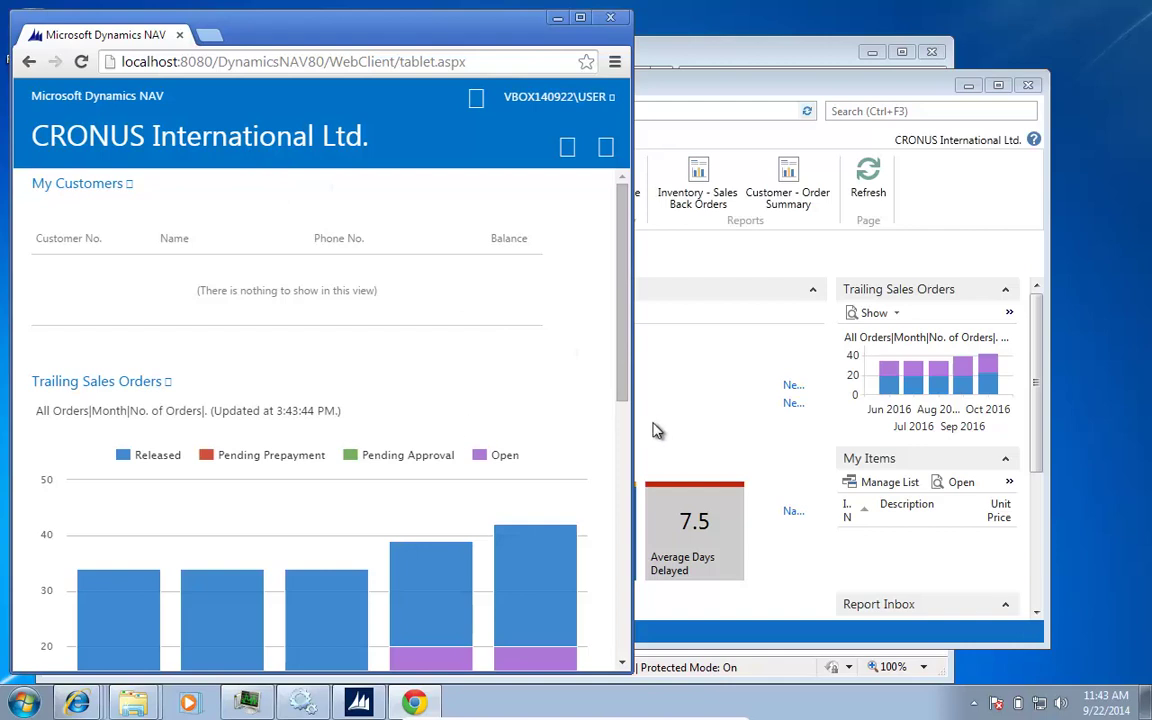
drag(631, 411, 986, 410)
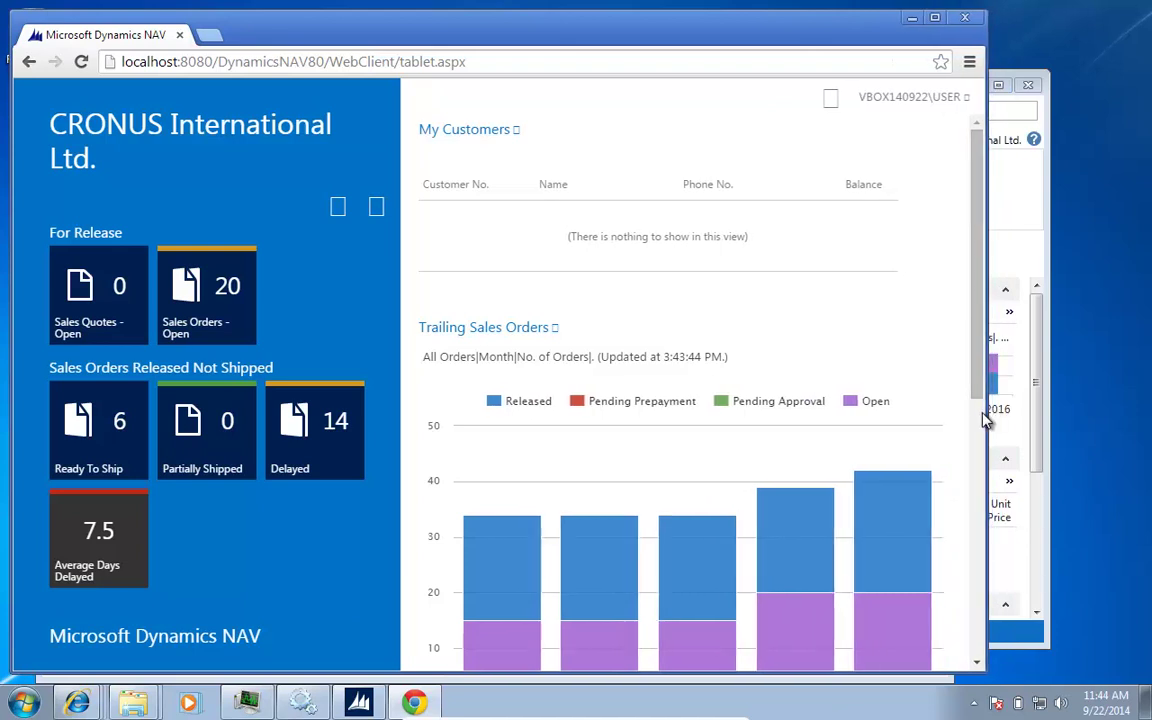
Step: Show the navigation list, then switch to the actions pane with New Document, Price and History entries
click(337, 210)
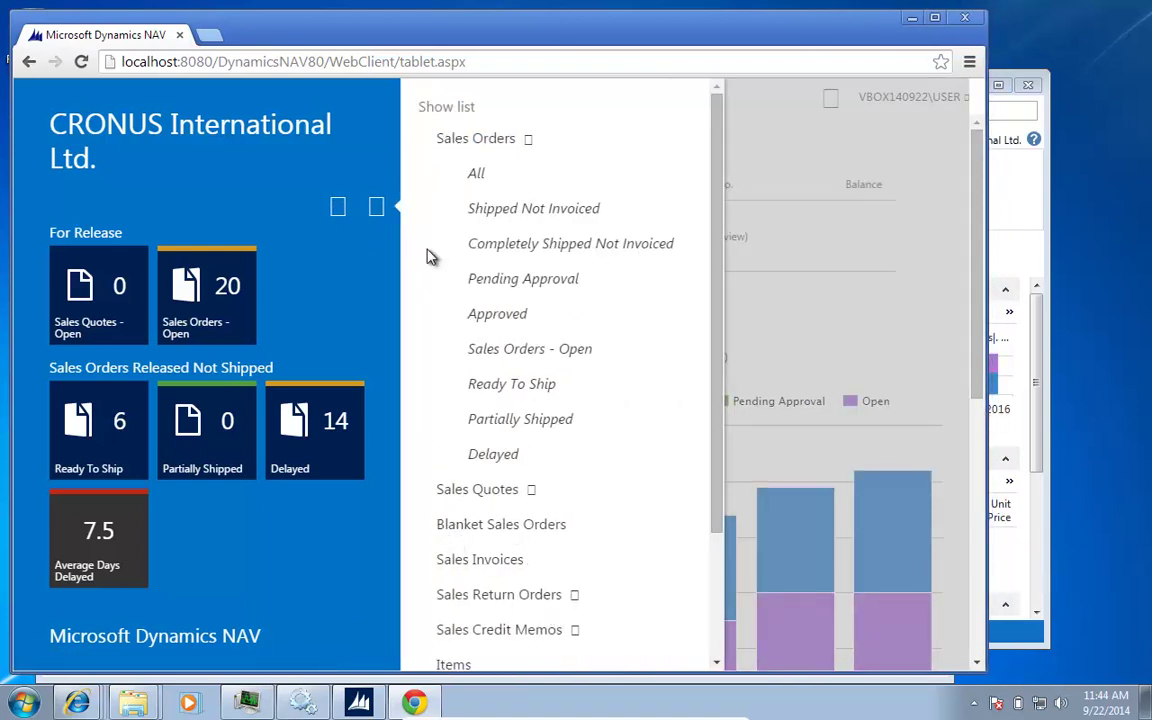
click(380, 214)
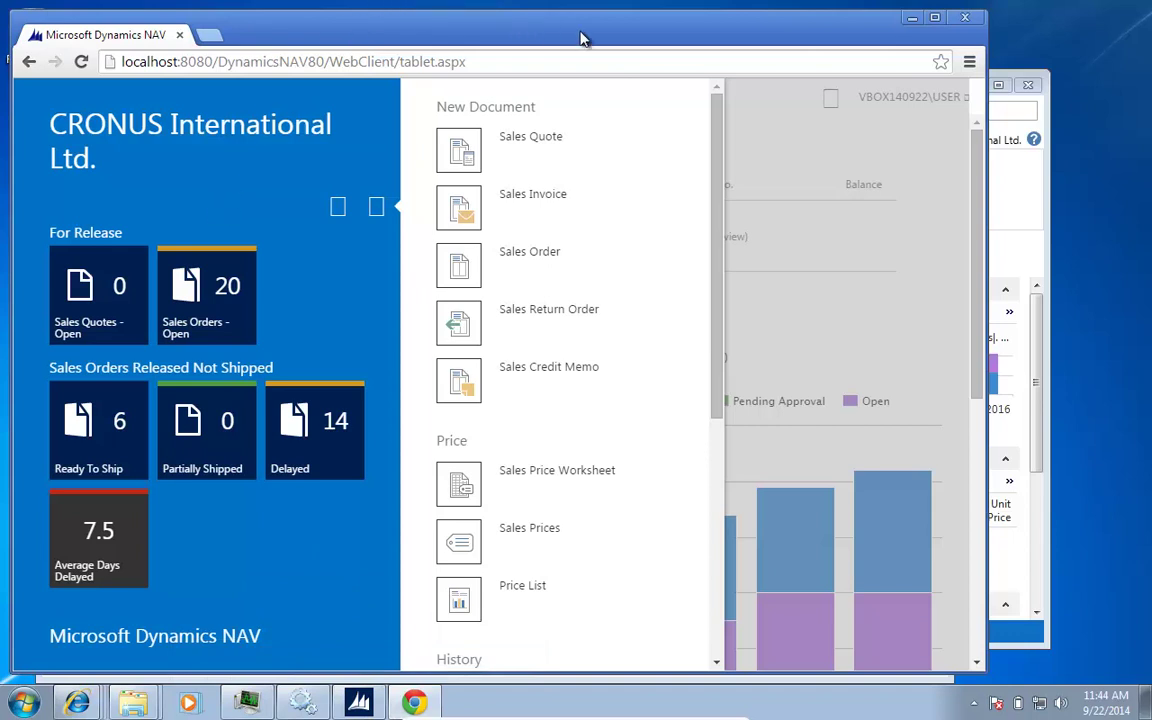
mouse_move(82, 707)
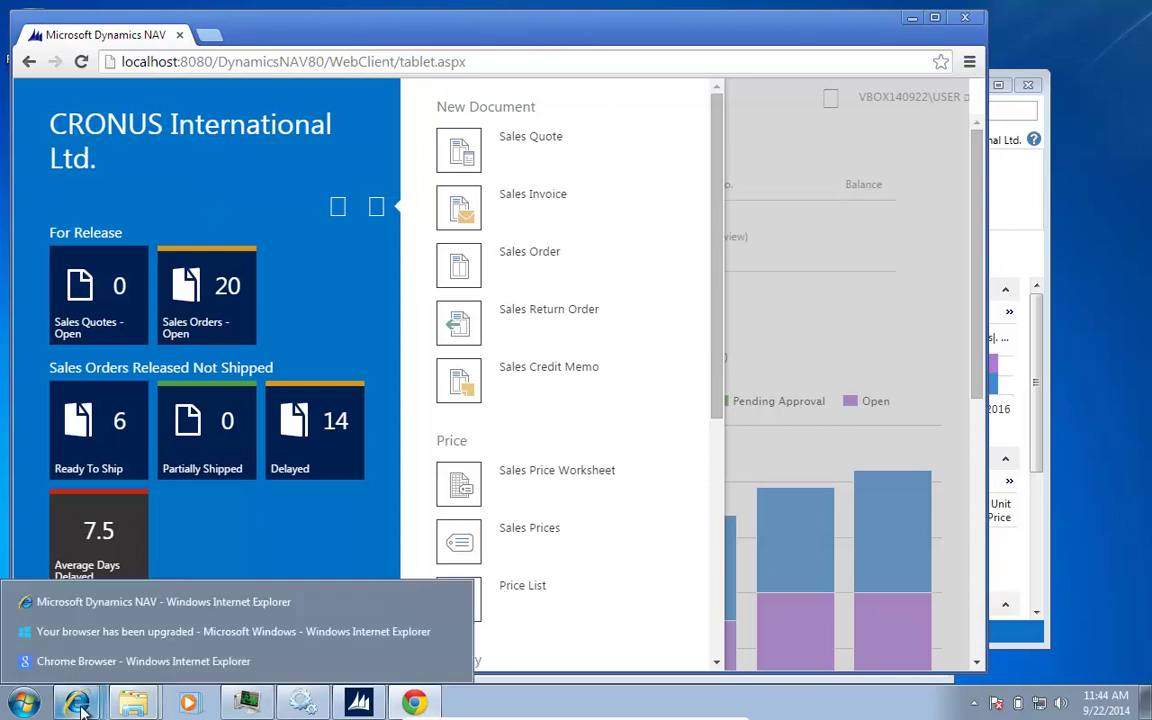